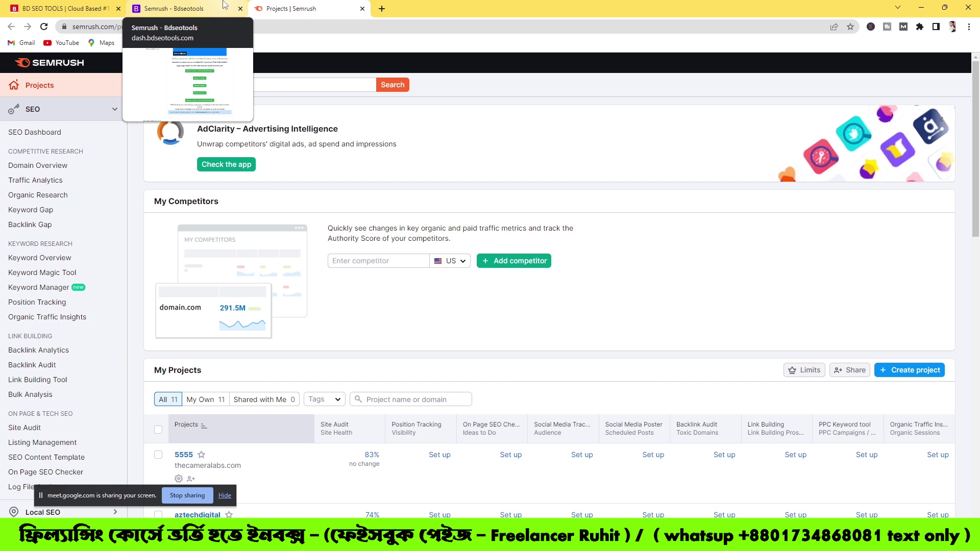
Step: Switch to the Freelancer browser profile and open Google Sheets from its new tab page
click(953, 27)
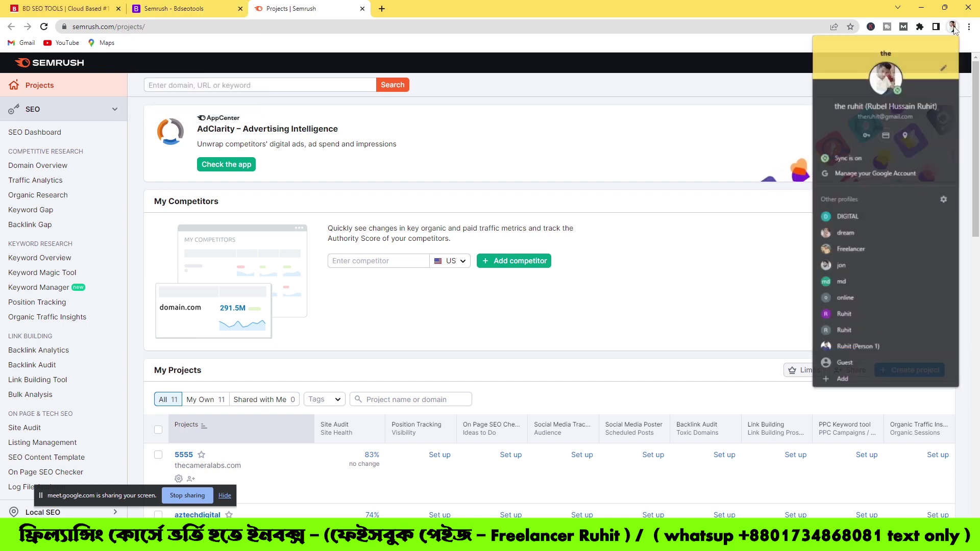
click(849, 250)
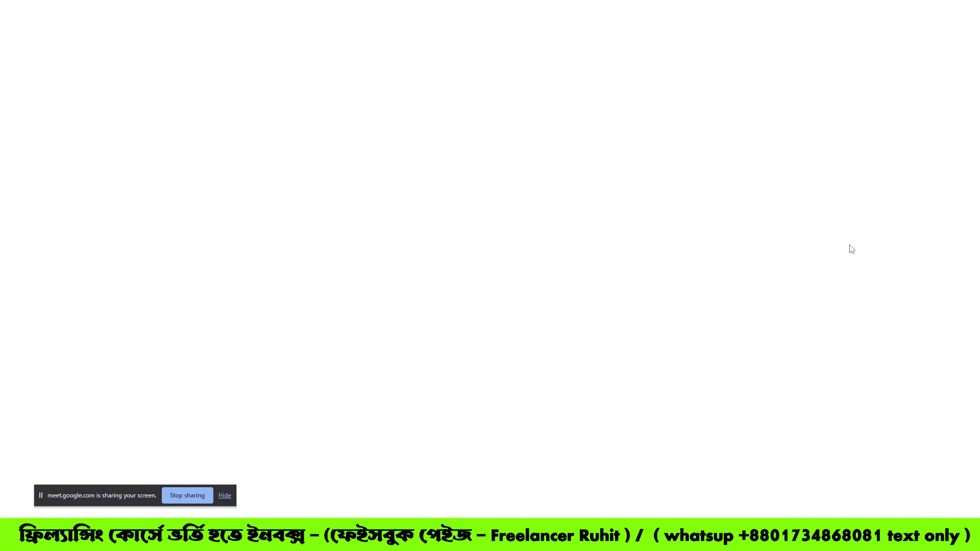
click(937, 54)
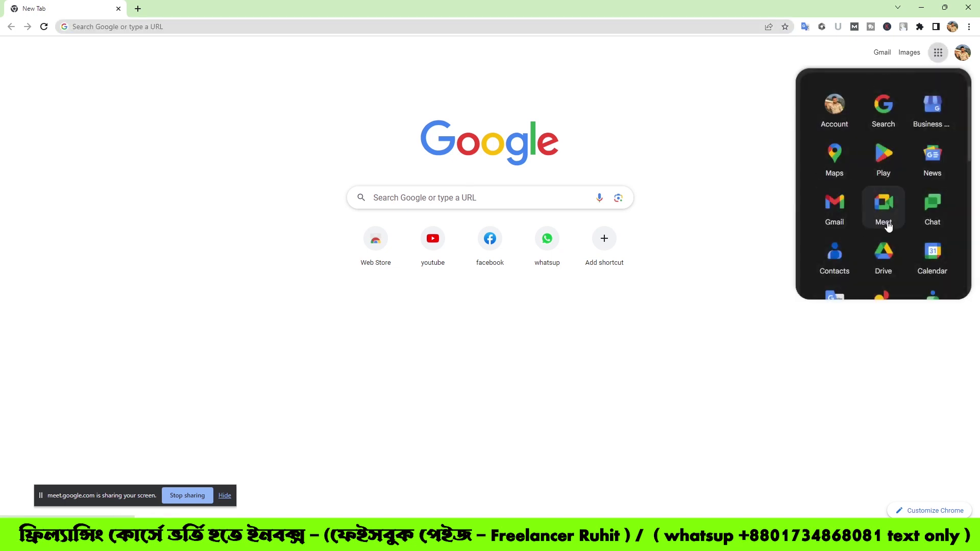
scroll(886, 223, down, 3)
scroll(883, 223, up, 3)
scroll(879, 225, down, 3)
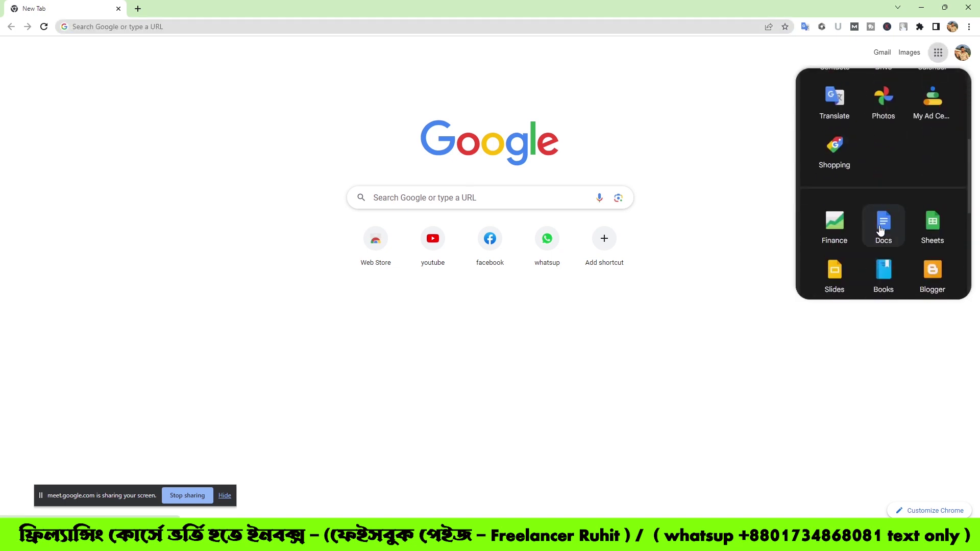
click(932, 225)
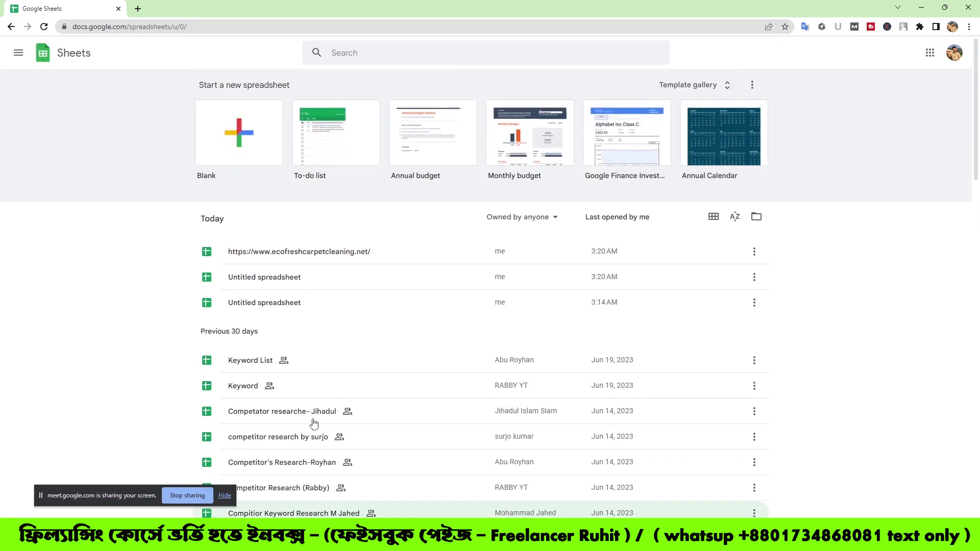
click(312, 250)
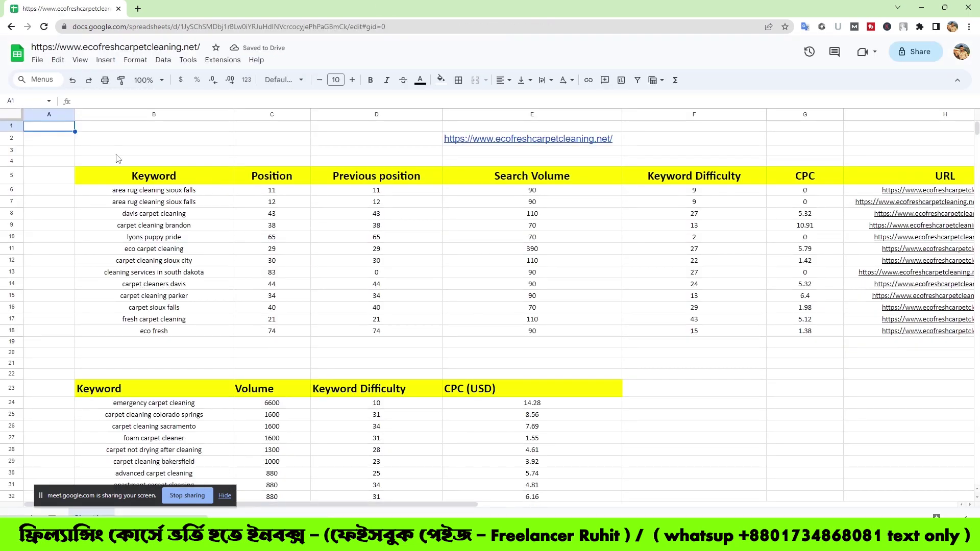
click(148, 80)
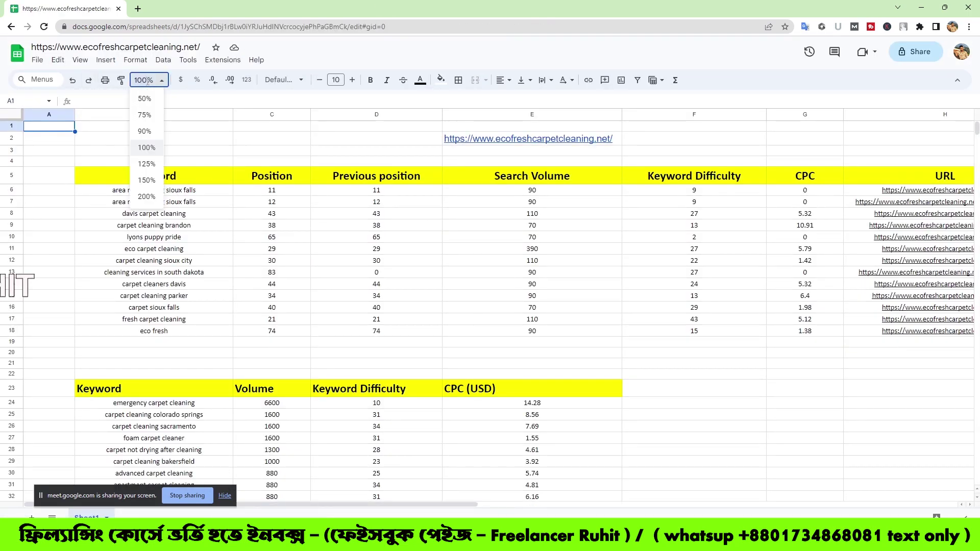
click(146, 115)
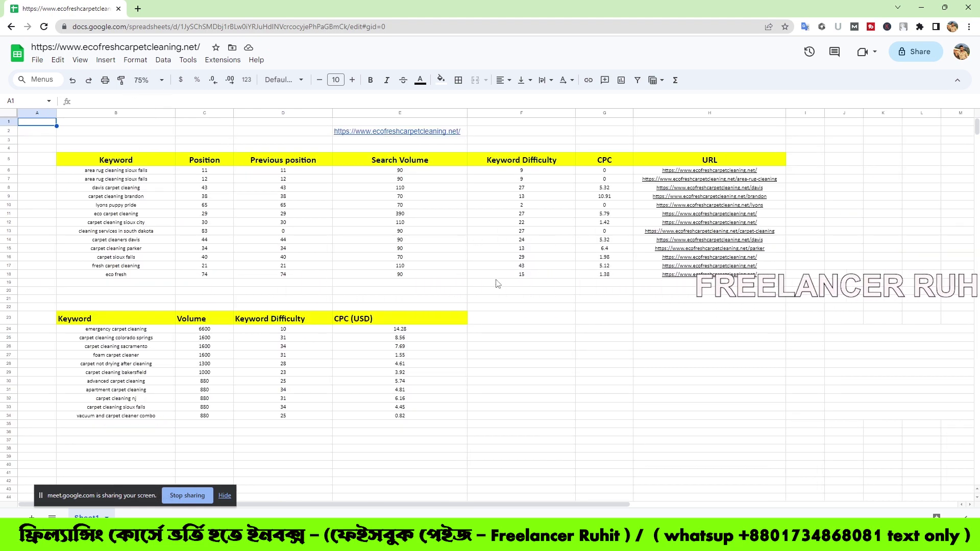
Step: Examine the website link, the keyword position table beneath it and the lower table of keyword volume, difficulty and CPC
mouse_move(444, 135)
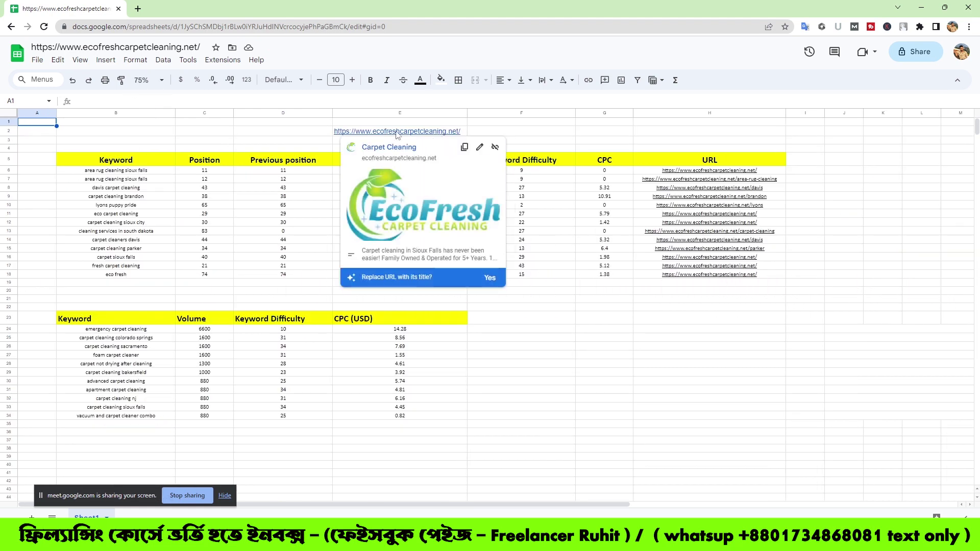
click(318, 134)
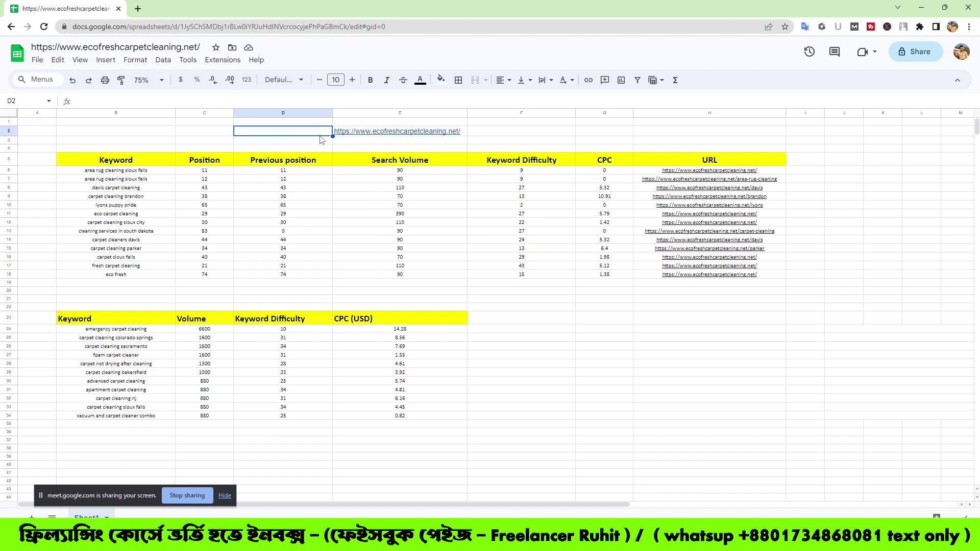
click(252, 241)
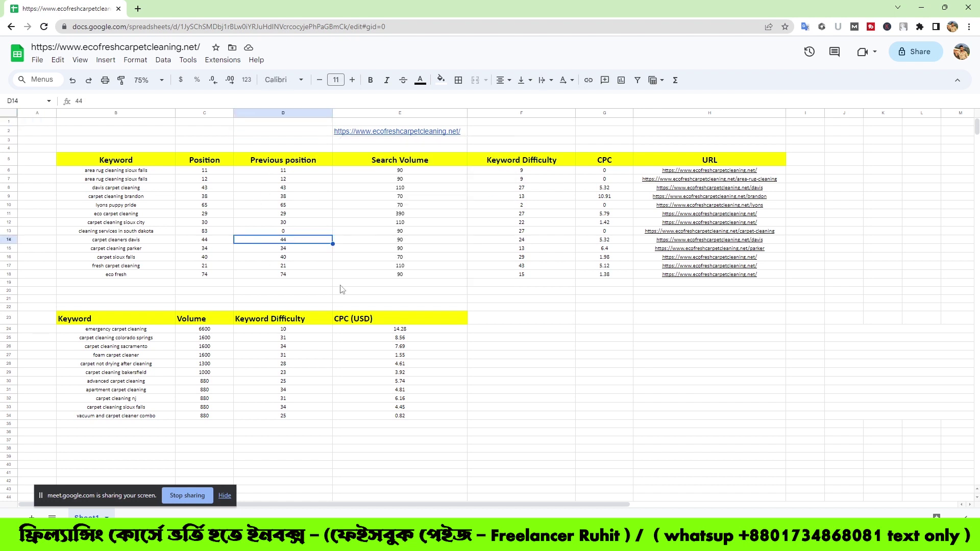
click(680, 367)
drag(37, 160, 740, 284)
drag(36, 317, 445, 424)
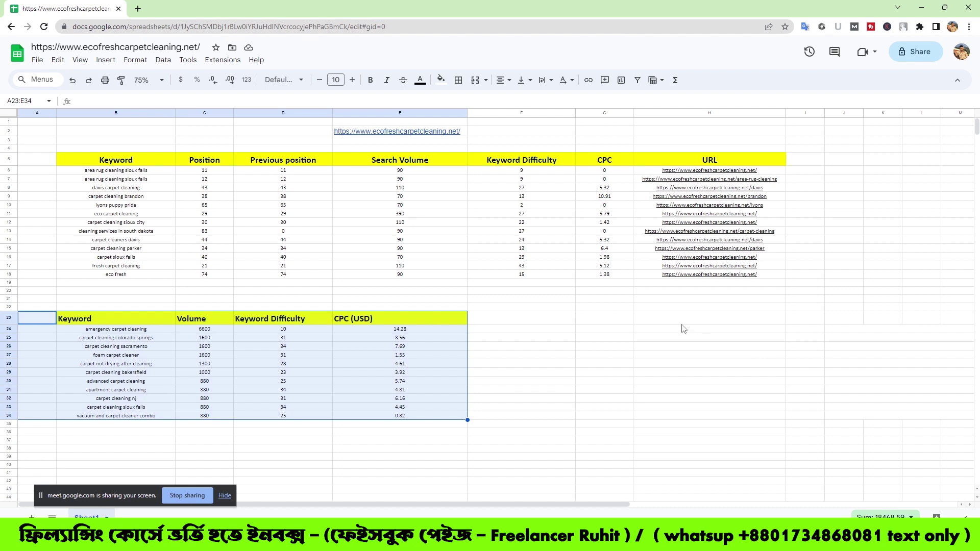
key(alt+Tab)
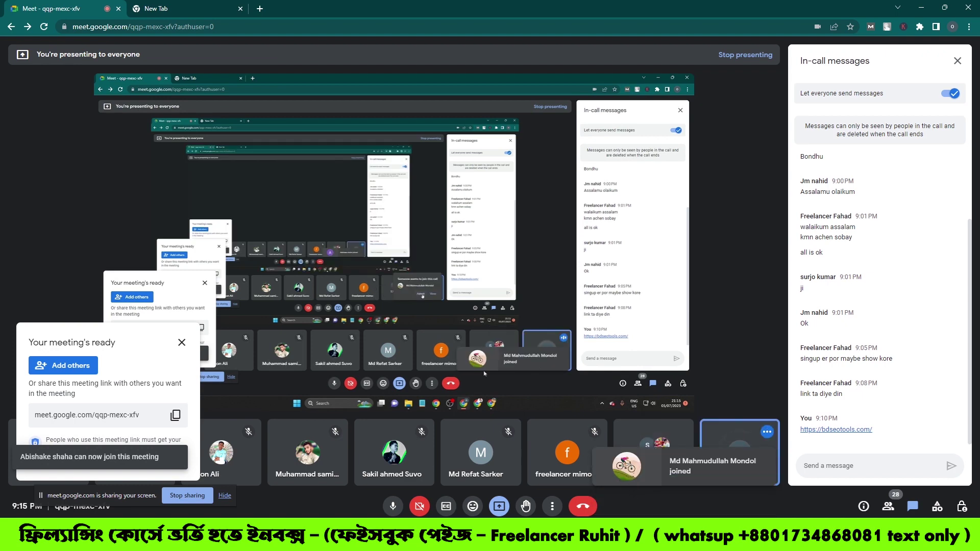
key(alt+Tab)
drag(36, 131, 698, 275)
click(37, 306)
drag(141, 340, 397, 414)
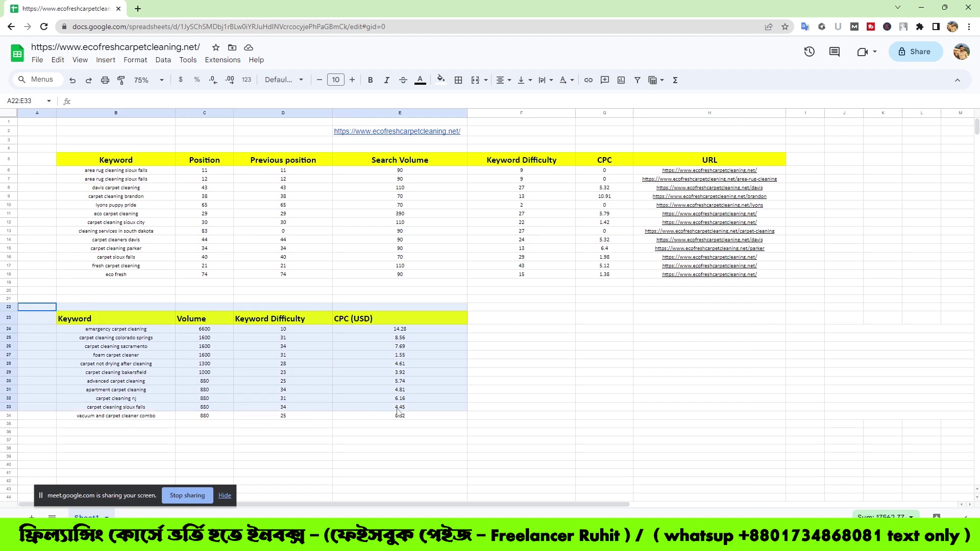
click(479, 450)
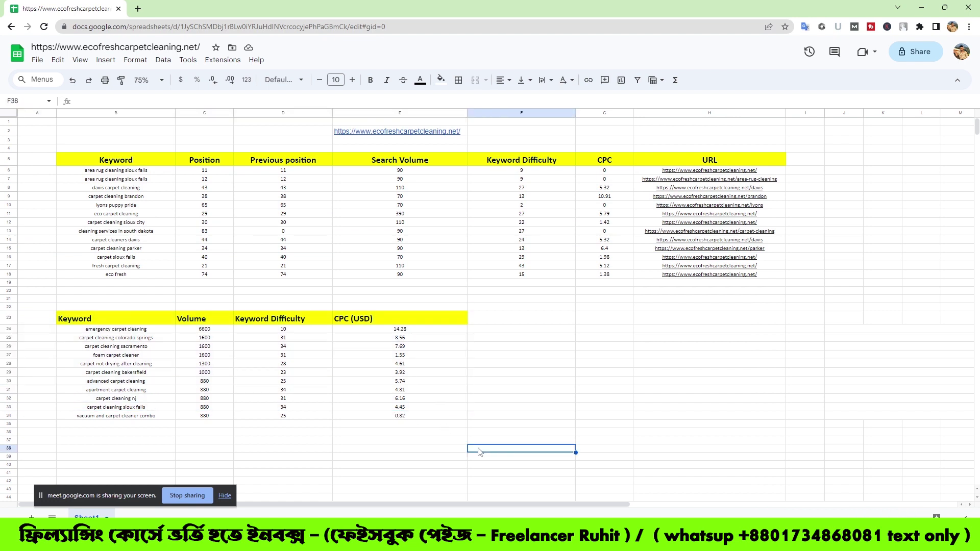
drag(26, 131, 765, 291)
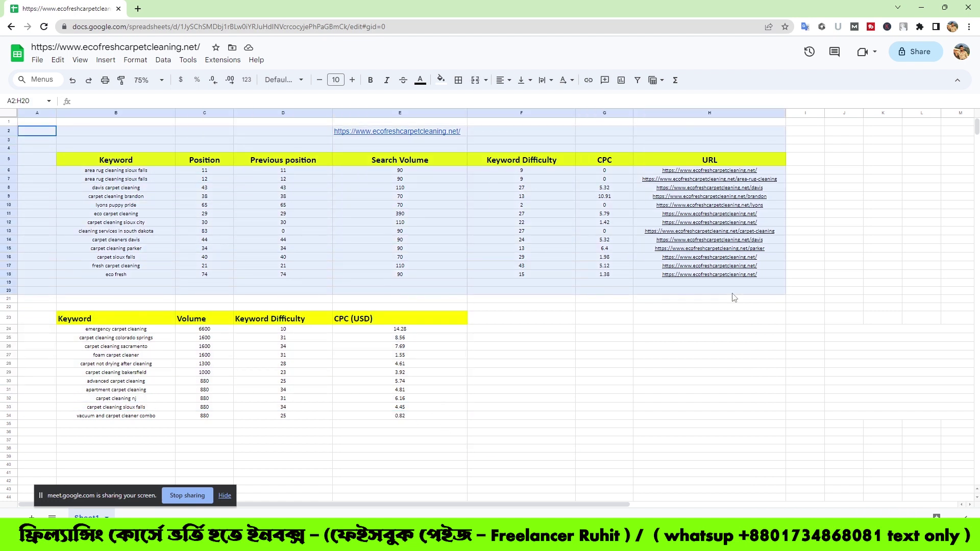
drag(51, 301, 481, 416)
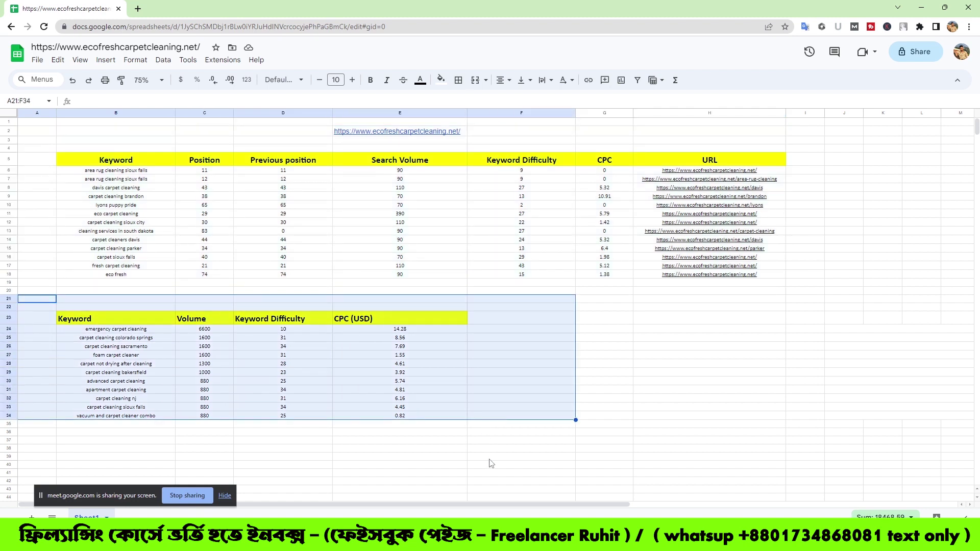
Step: Create a blank Google Sheets spreadsheet in a new browser tab
click(139, 8)
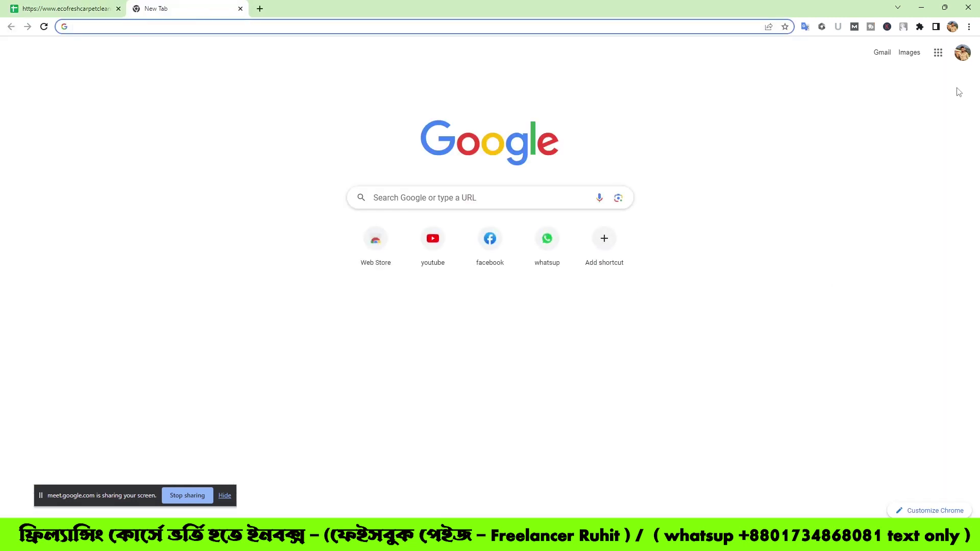
click(939, 61)
scroll(905, 231, down, 4)
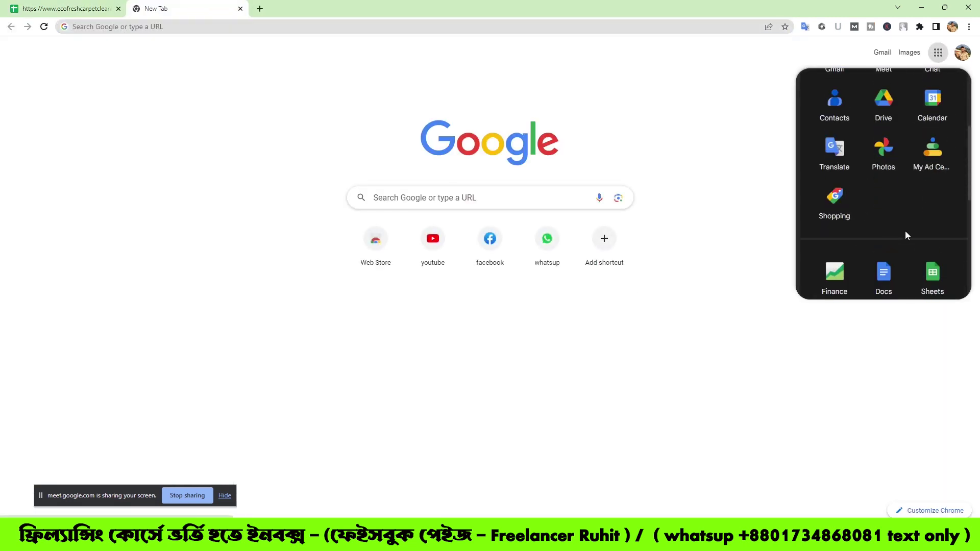
click(938, 234)
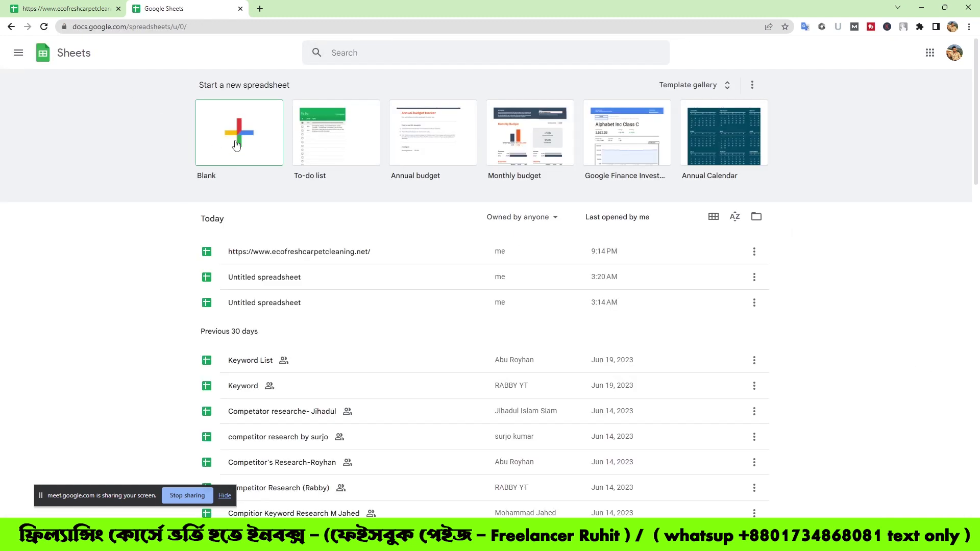
click(494, 281)
Step: Copy the website address from cell E2 of the carpet cleaning spreadsheet and open that site in a new browser tab
click(57, 5)
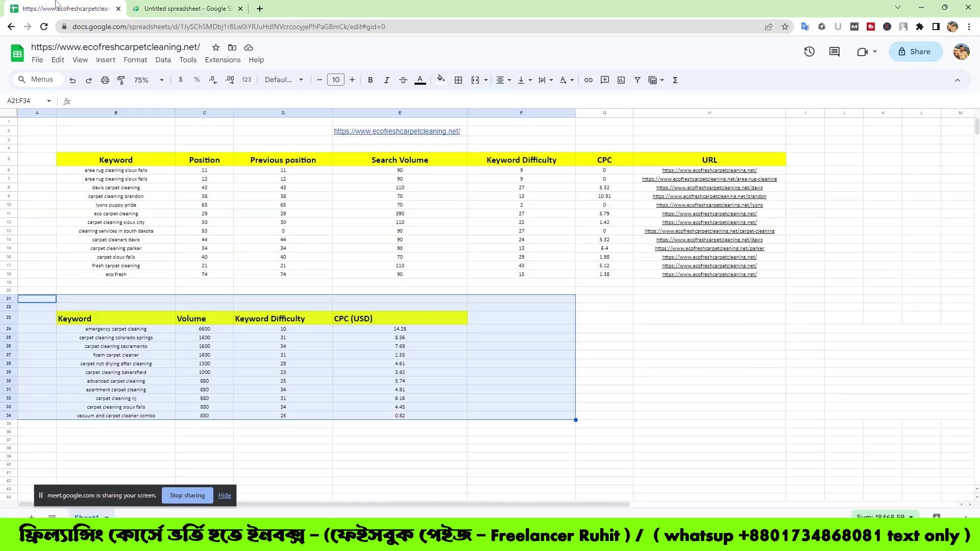
right_click(449, 131)
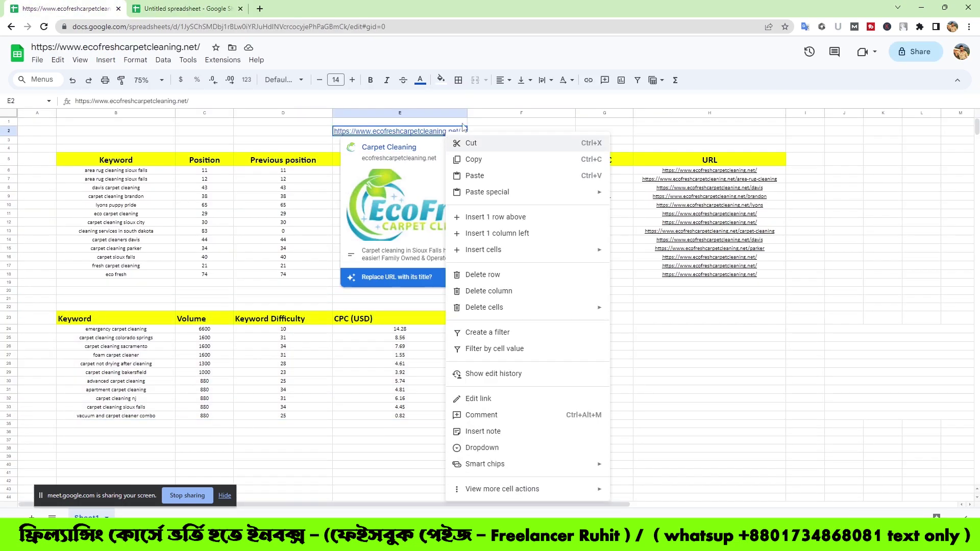
click(474, 158)
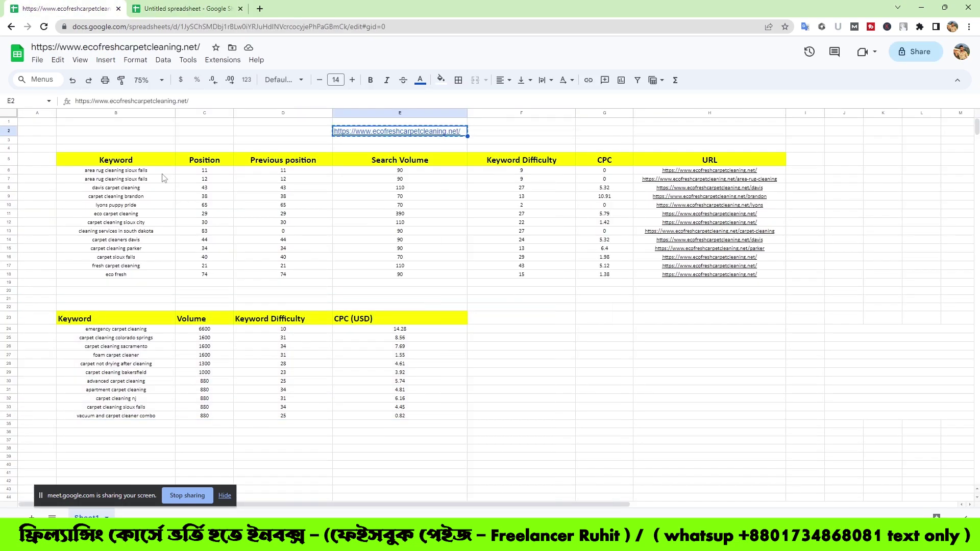
click(260, 8)
right_click(269, 27)
click(293, 101)
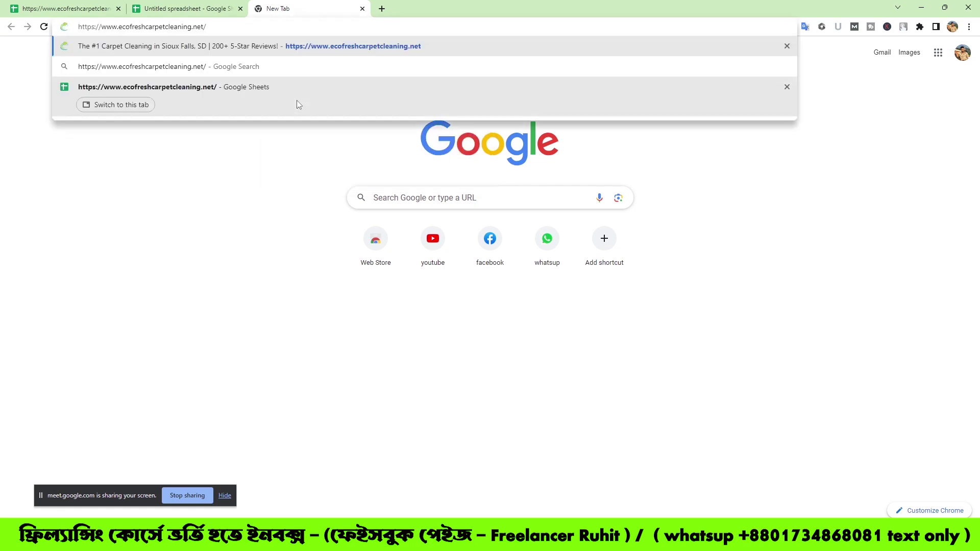
key(Return)
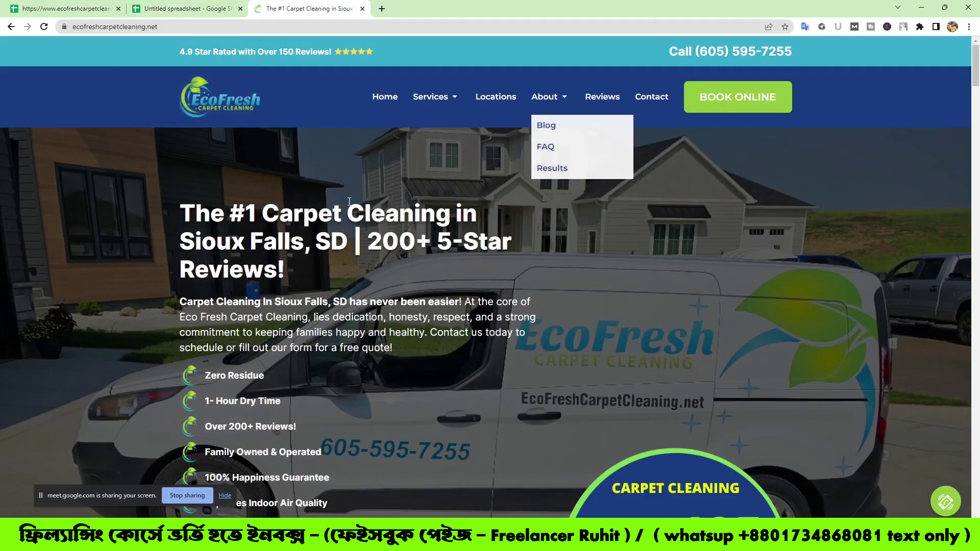
Step: Look through the EcoFresh Carpet Cleaning homepage, examining its services, location, offers, reviews and question sections
scroll(407, 295, down, 6)
scroll(407, 295, up, 6)
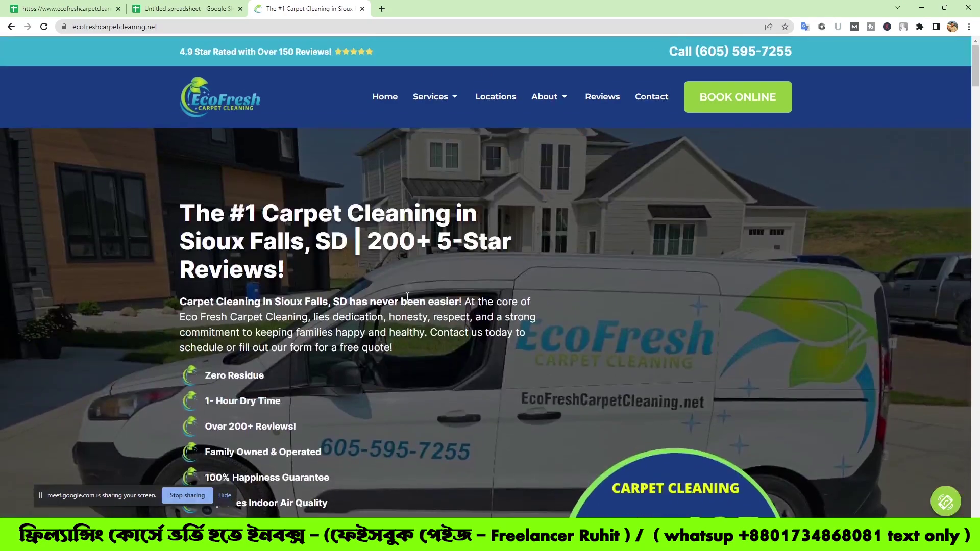
scroll(341, 302, down, 15)
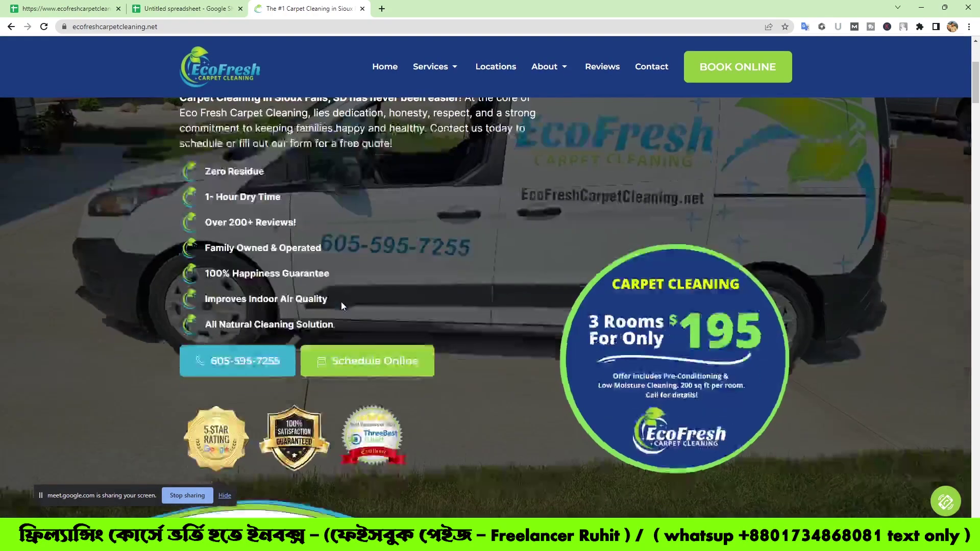
scroll(341, 303, down, 20)
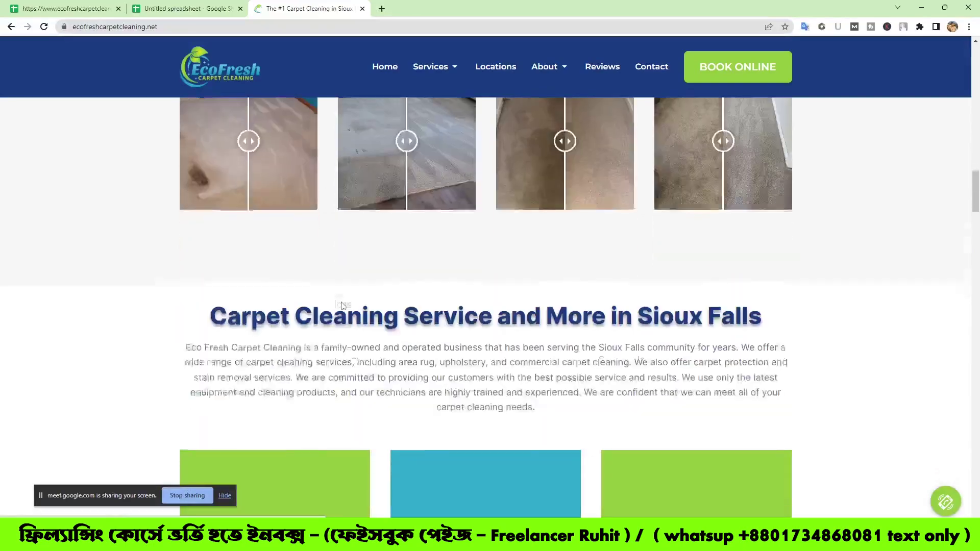
scroll(342, 306, down, 20)
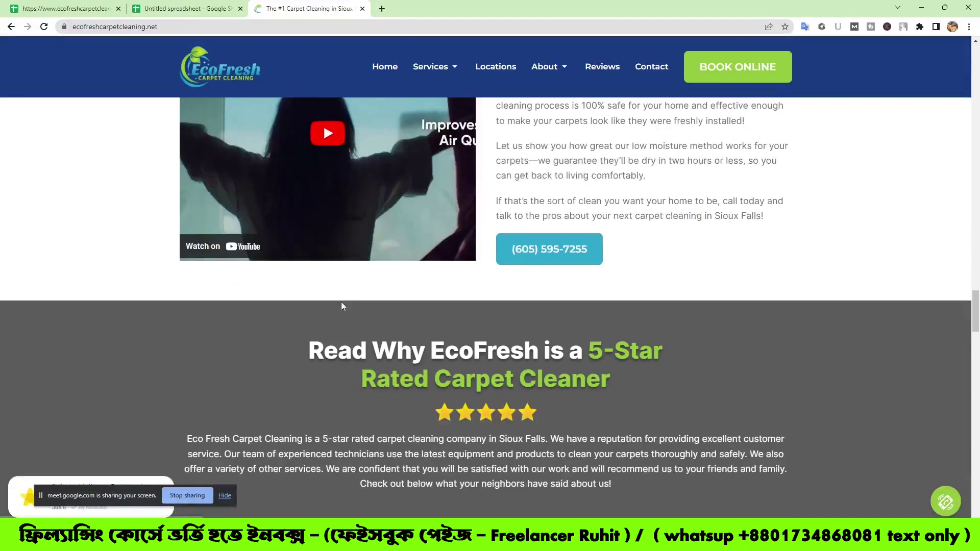
scroll(346, 307, down, 7)
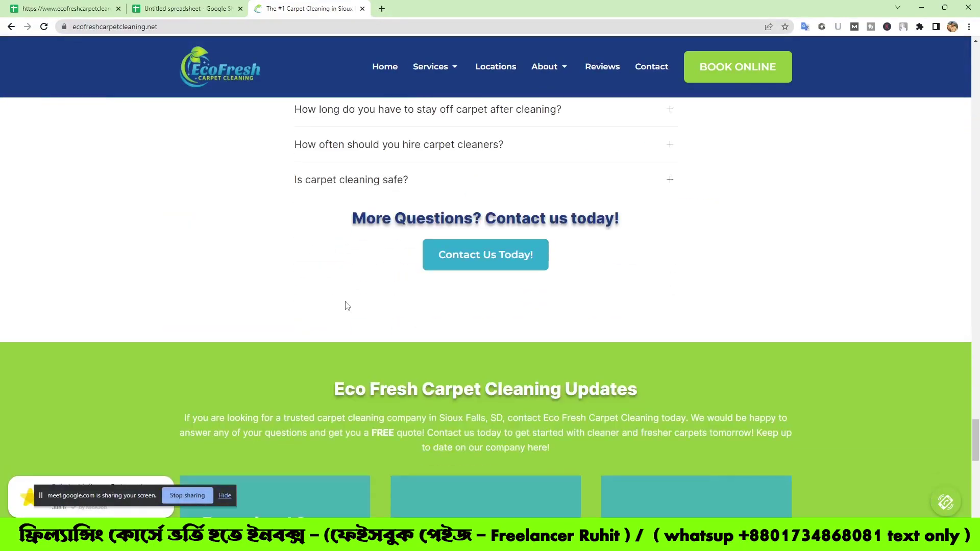
scroll(347, 305, up, 20)
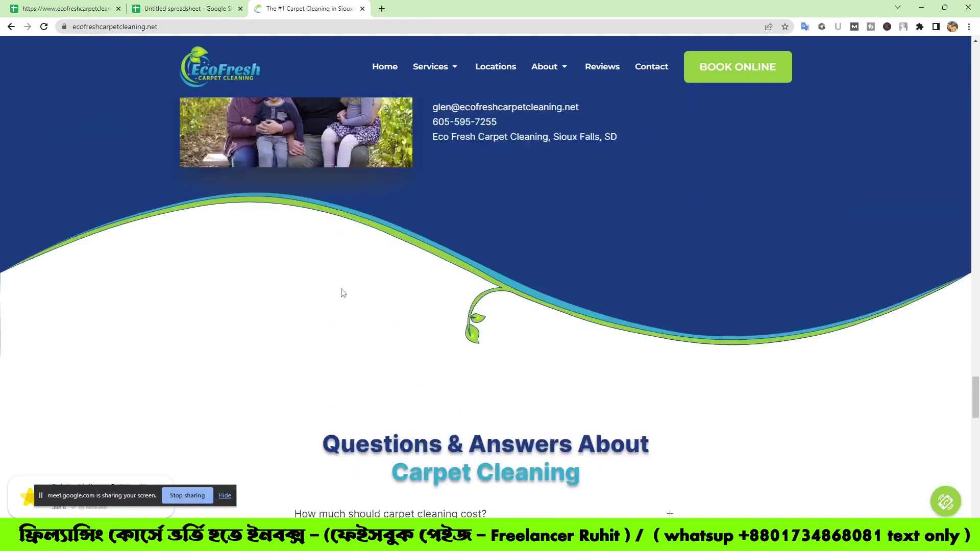
scroll(341, 289, up, 15)
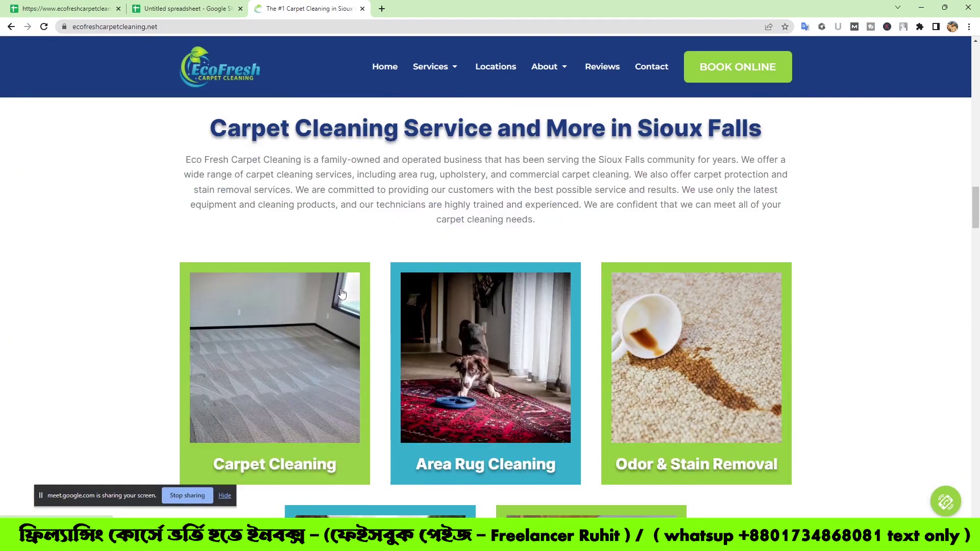
scroll(344, 299, up, 15)
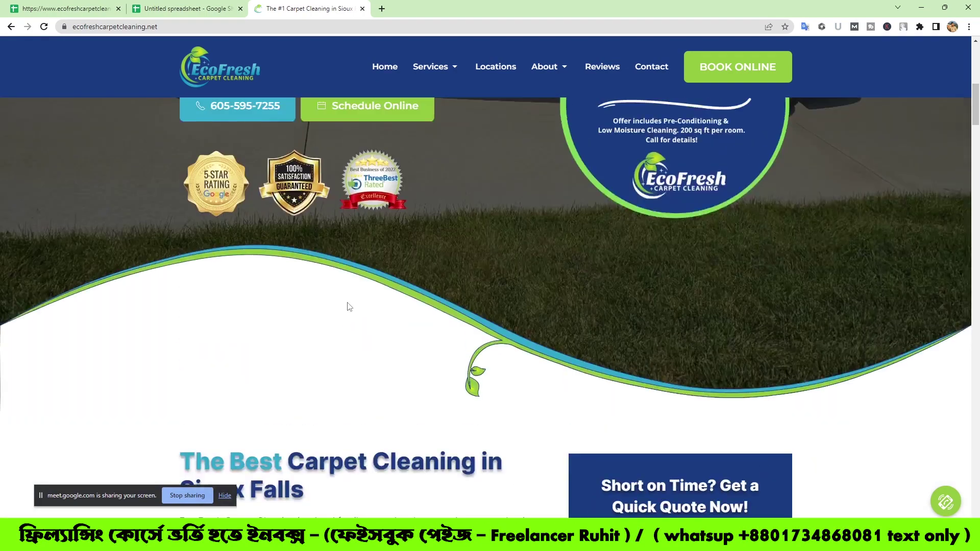
scroll(350, 306, up, 10)
scroll(347, 305, down, 5)
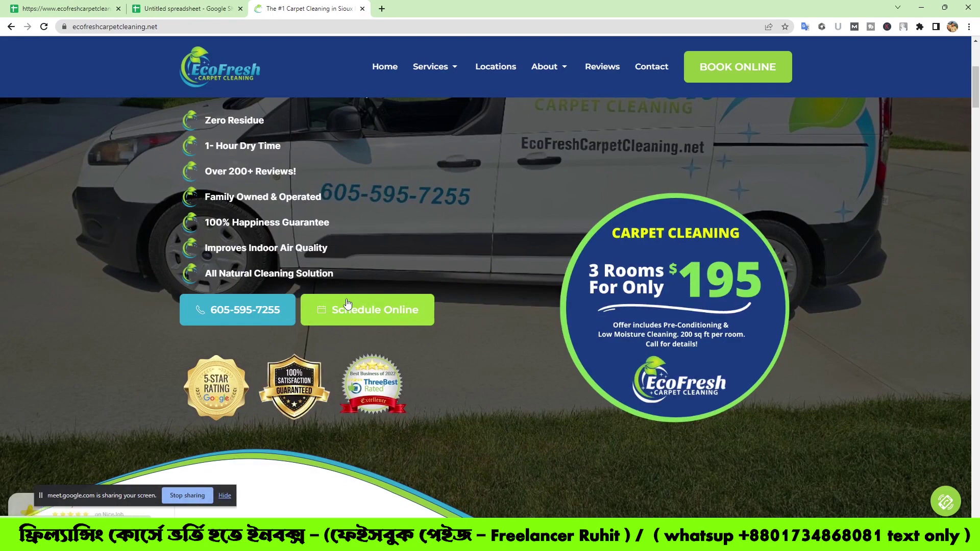
scroll(343, 313, up, 4)
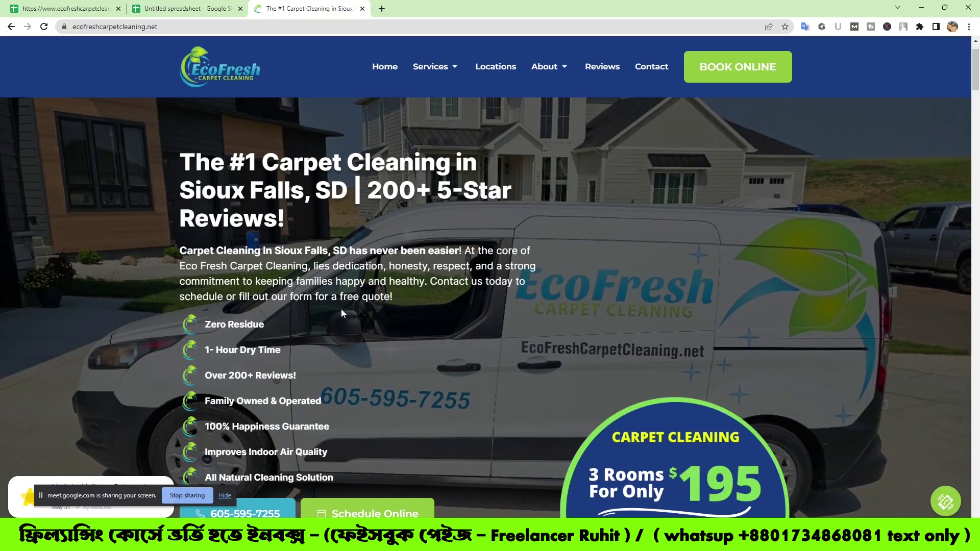
Step: Search Google for "carpet cleaning" in a new browser tab and look through the results
click(381, 8)
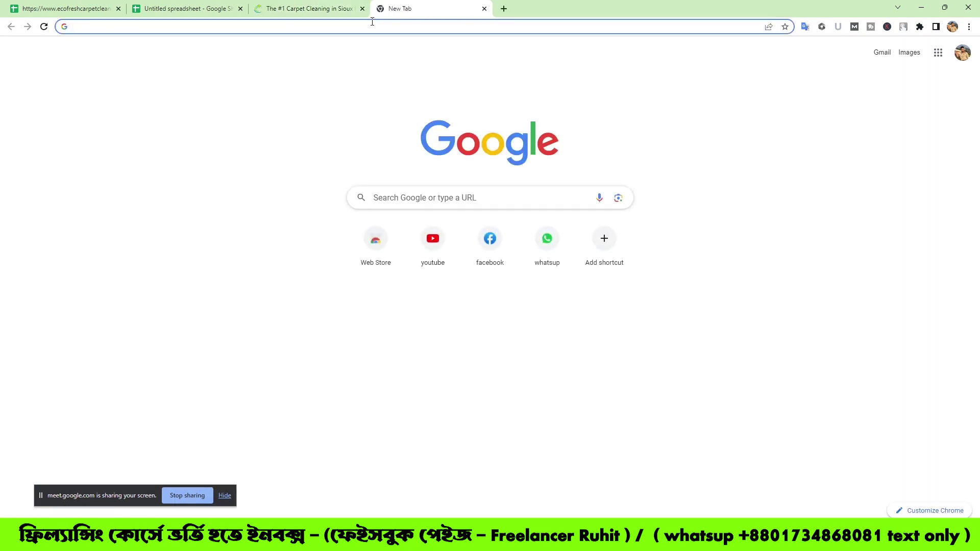
text(carpet )
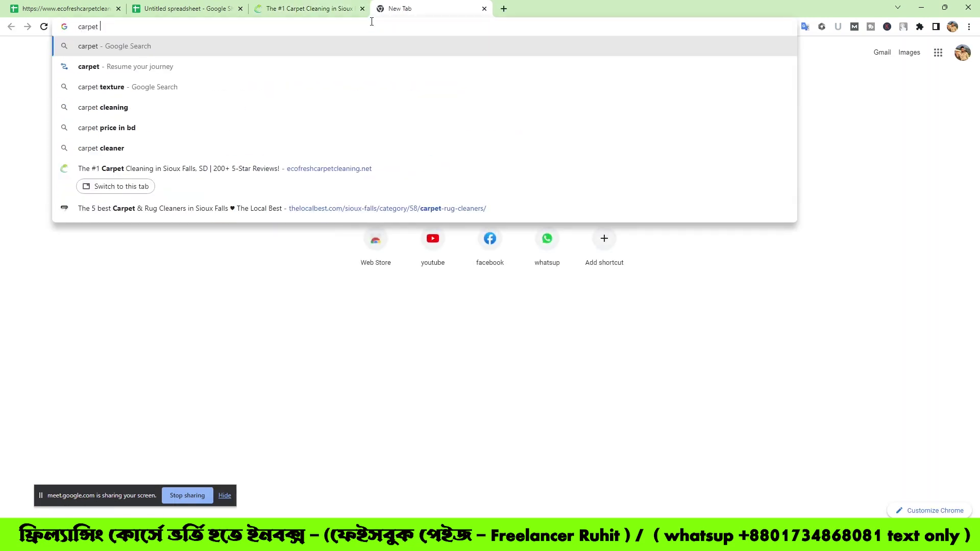
text(clean)
key(BackSpace)
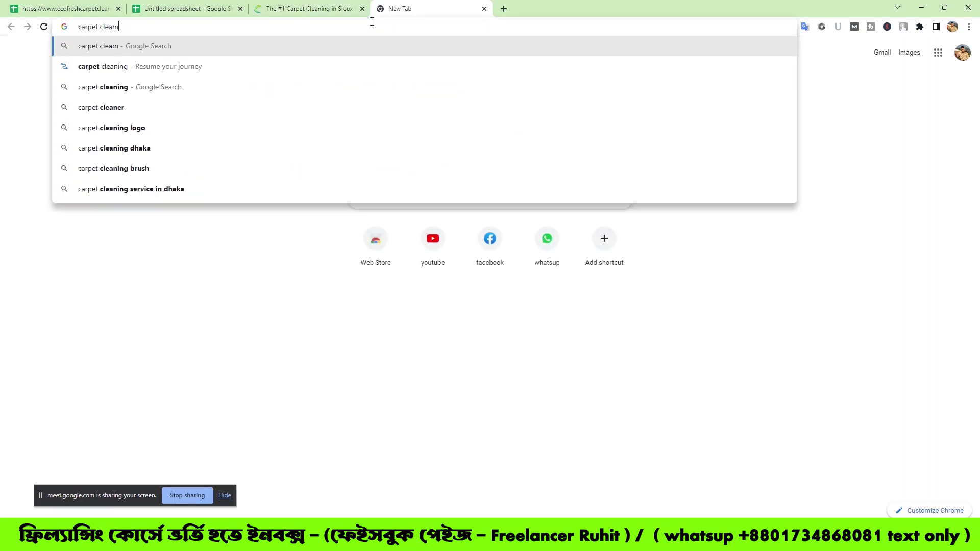
text(ning)
key(Return)
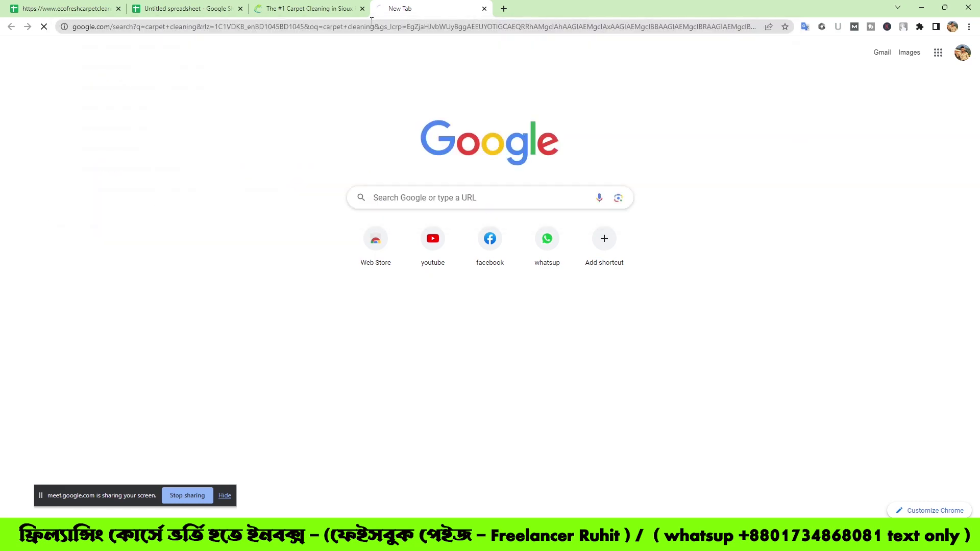
scroll(230, 379, down, 6)
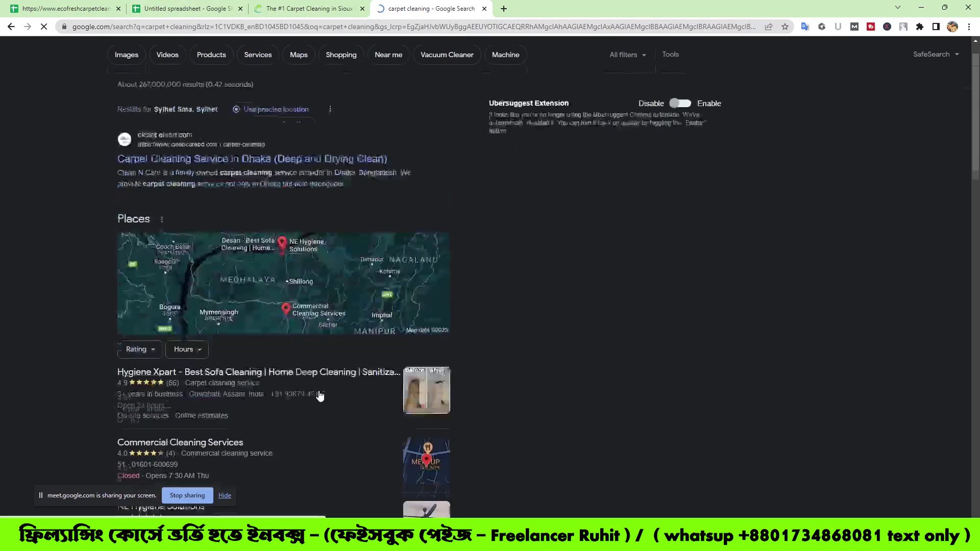
scroll(230, 379, down, 2)
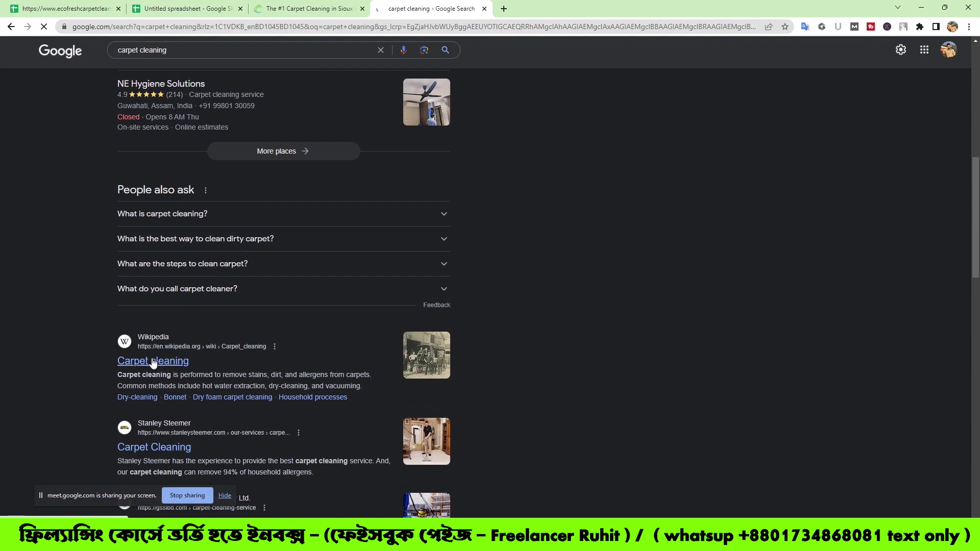
Step: Copy the website address from cell E2 of the carpet cleaning spreadsheet into cell I4 of the untitled spreadsheet
click(317, 7)
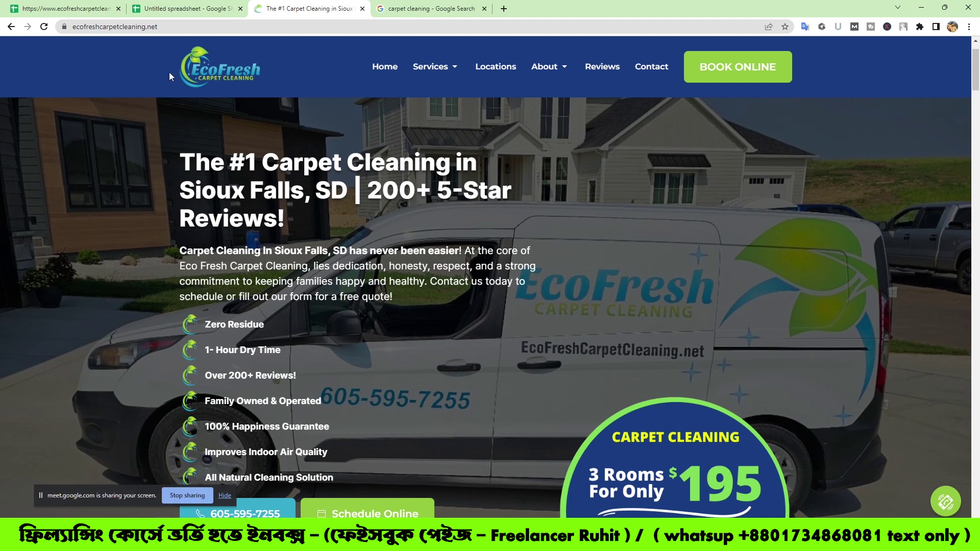
click(194, 3)
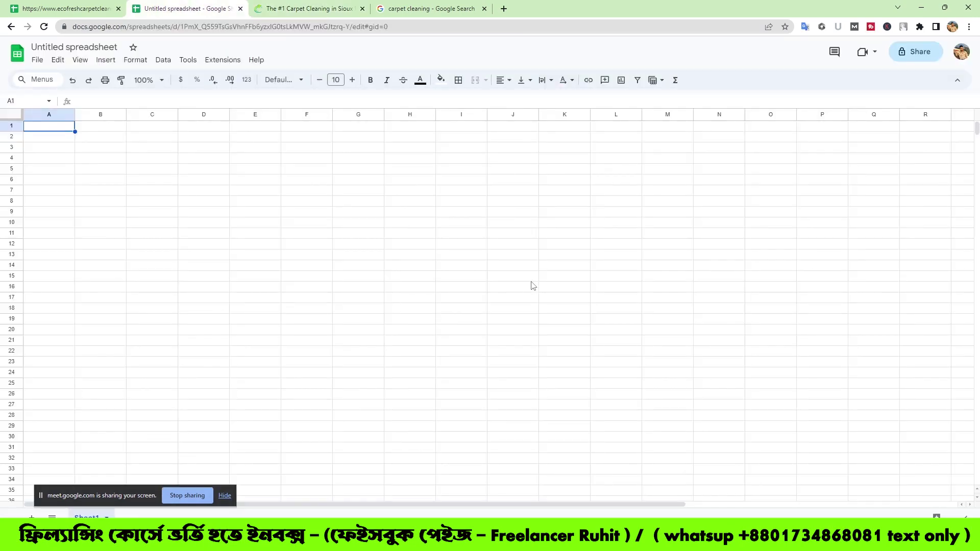
click(116, 4)
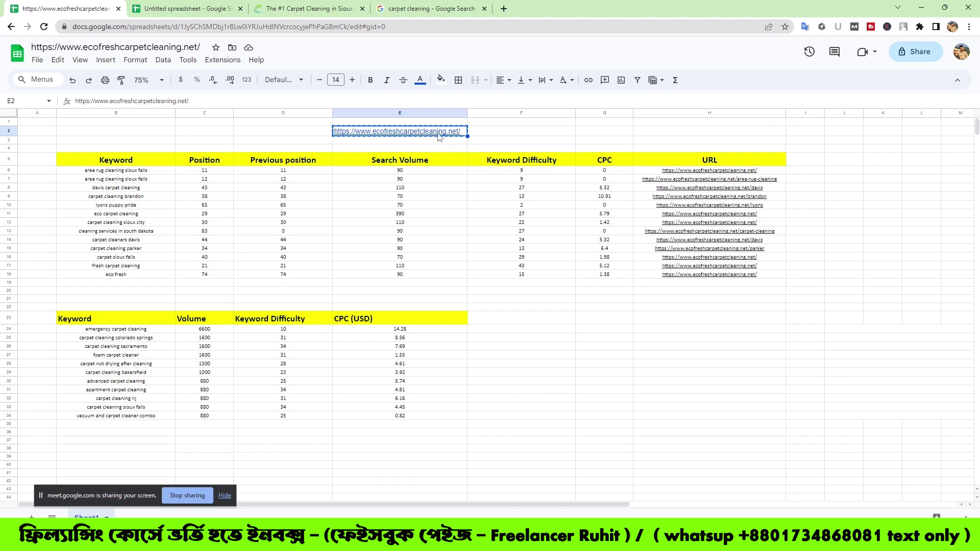
right_click(438, 137)
click(467, 160)
key(ctrl+Tab)
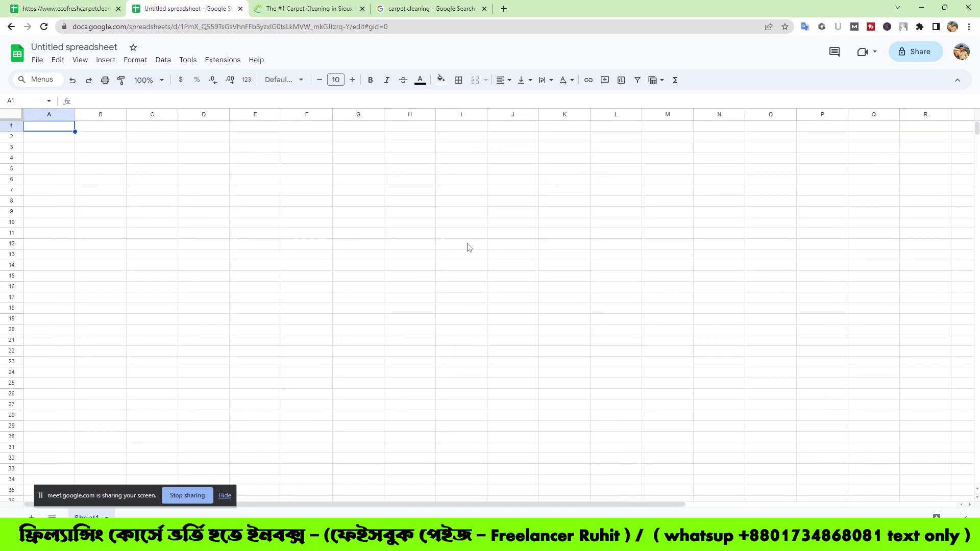
right_click(449, 162)
click(471, 202)
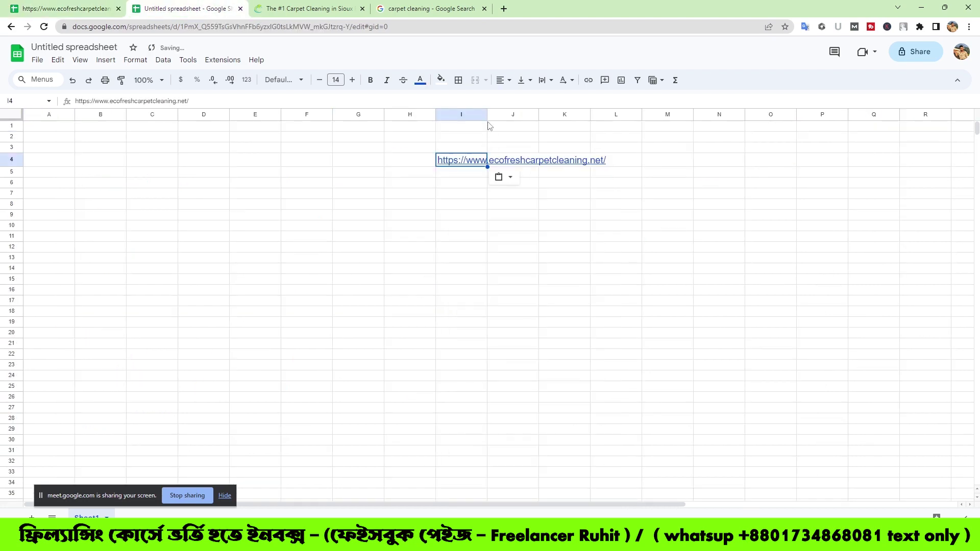
Step: Widen column I of the untitled spreadsheet to fit the whole website address and select the address cell
drag(486, 115, 666, 115)
click(567, 193)
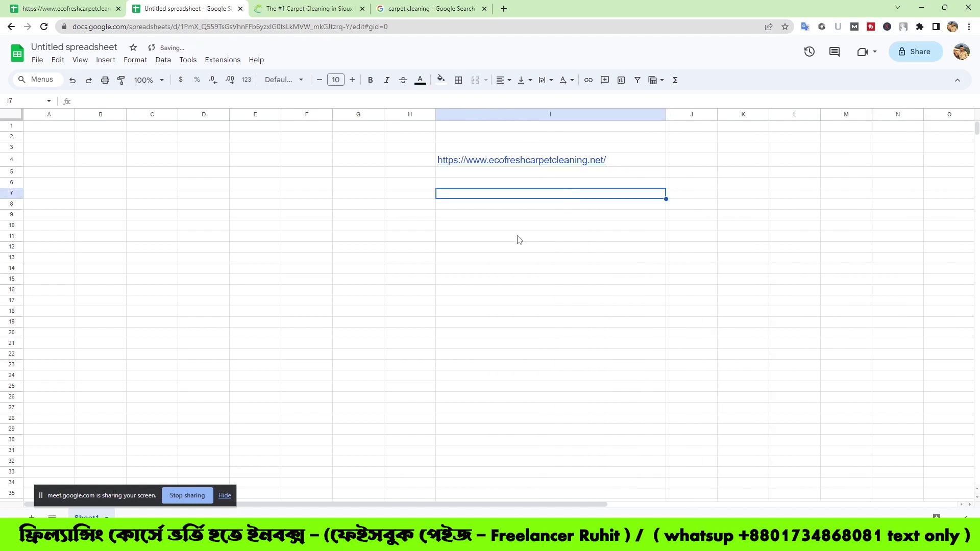
click(487, 162)
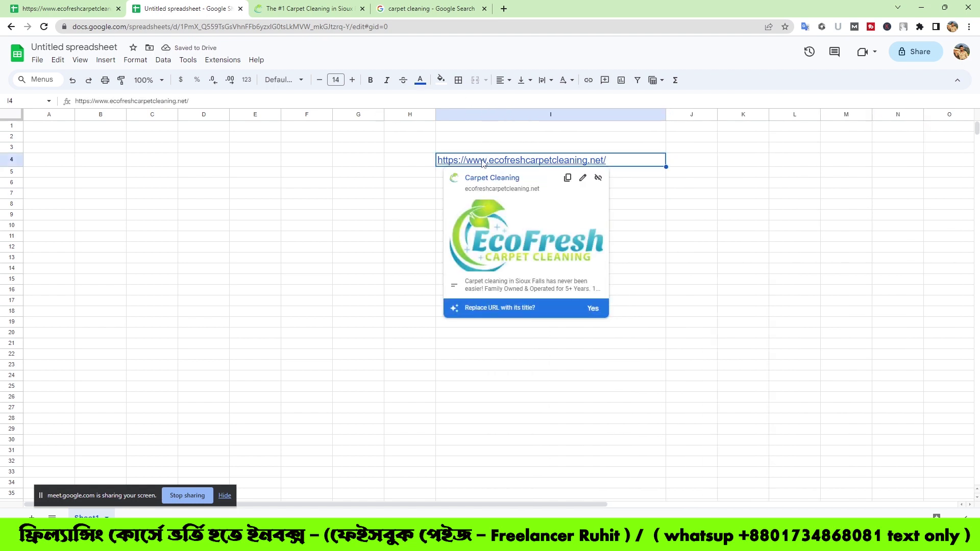
Step: Review the Google results for carpet cleaning again and examine the EcoFresh homepage's headline, introduction, cleaning results and service sections
click(23, 5)
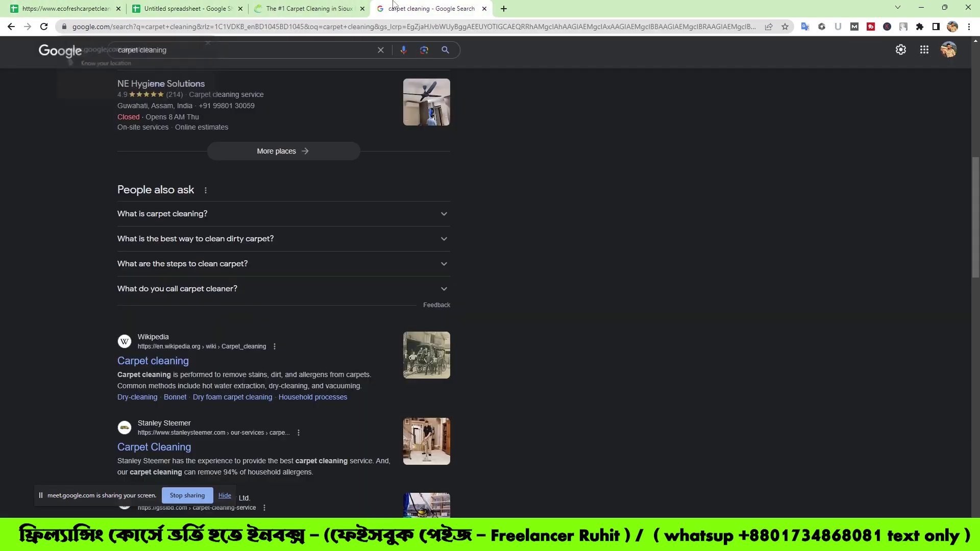
click(432, 9)
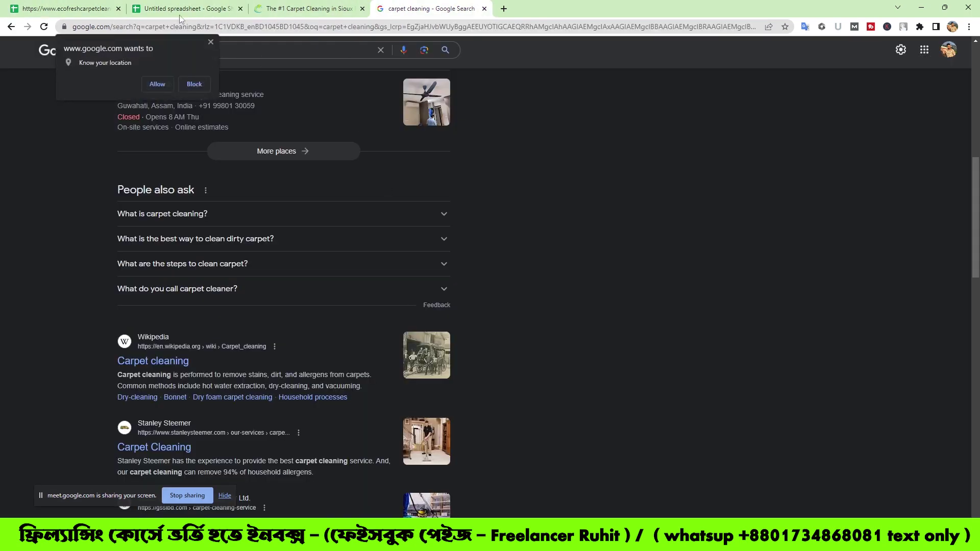
click(179, 10)
click(432, 9)
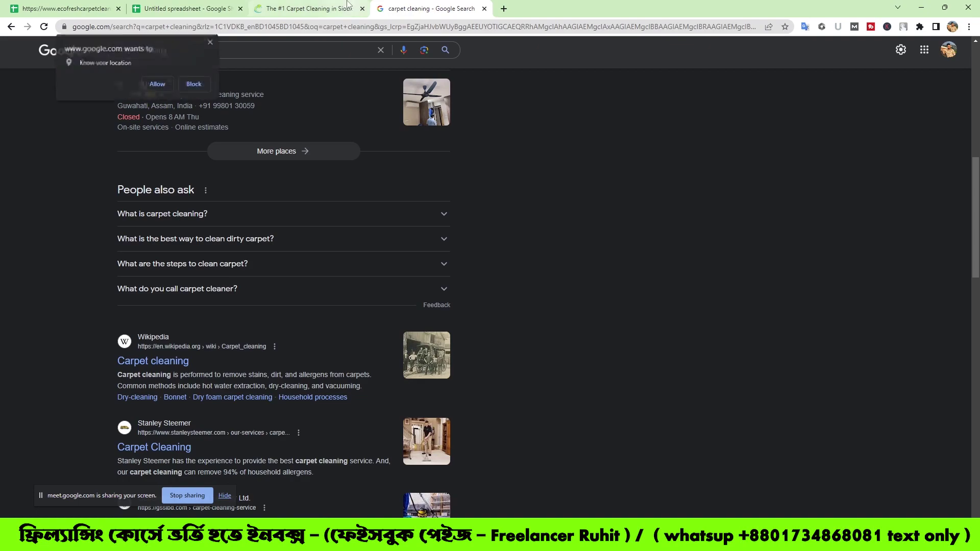
click(309, 8)
scroll(531, 329, down, 5)
scroll(531, 332, down, 15)
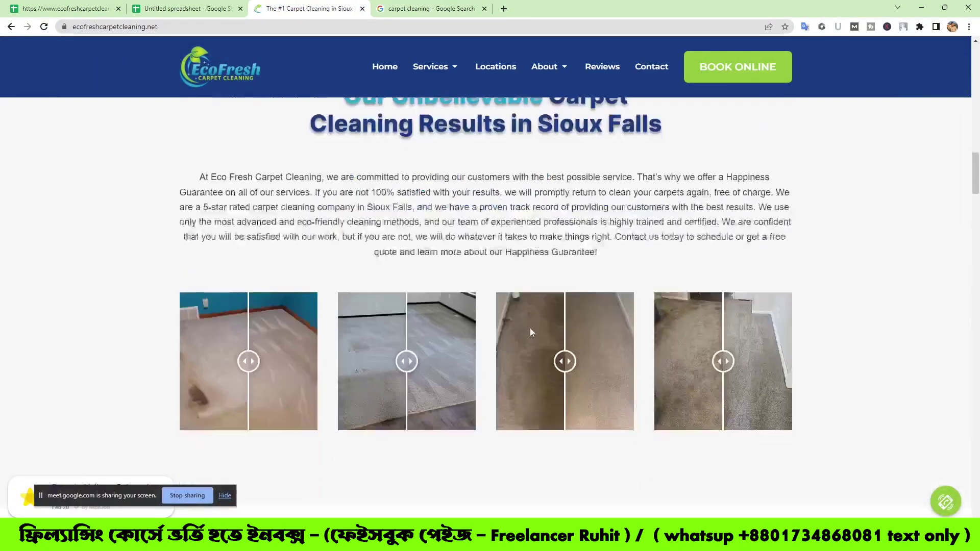
scroll(530, 327, down, 5)
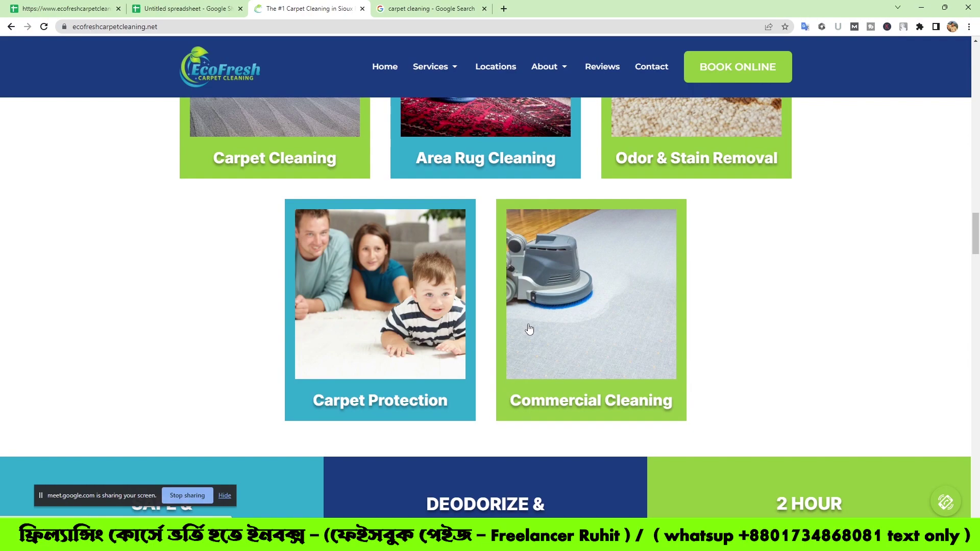
scroll(529, 329, up, 20)
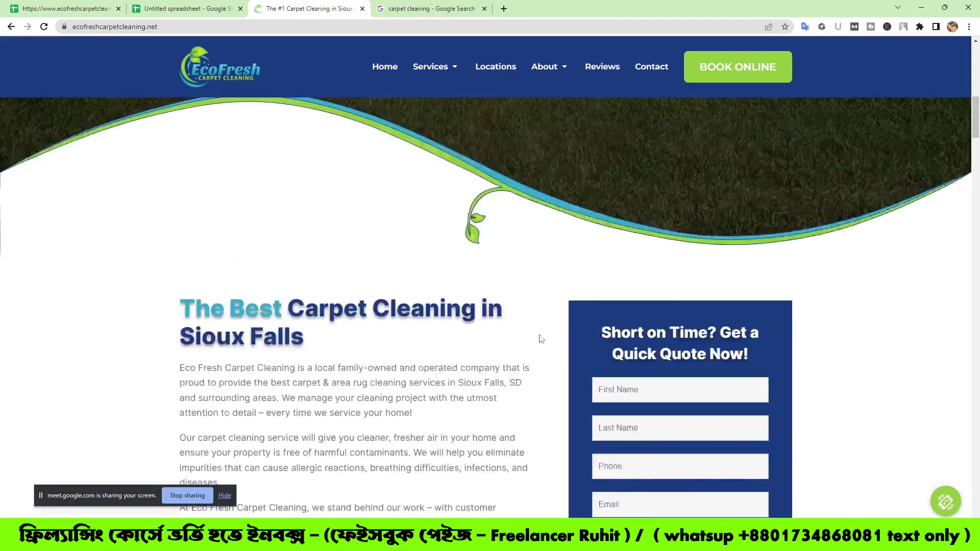
scroll(543, 339, up, 4)
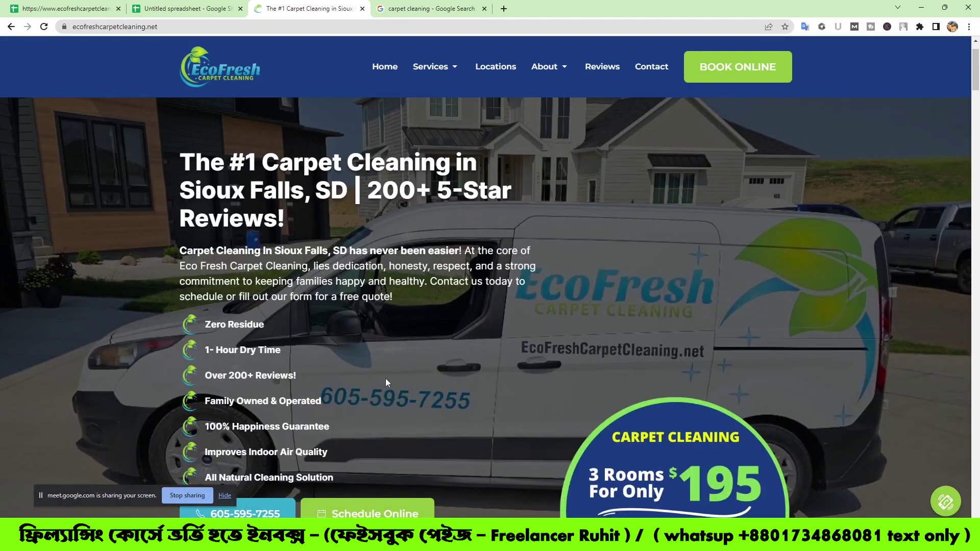
scroll(382, 335, down, 15)
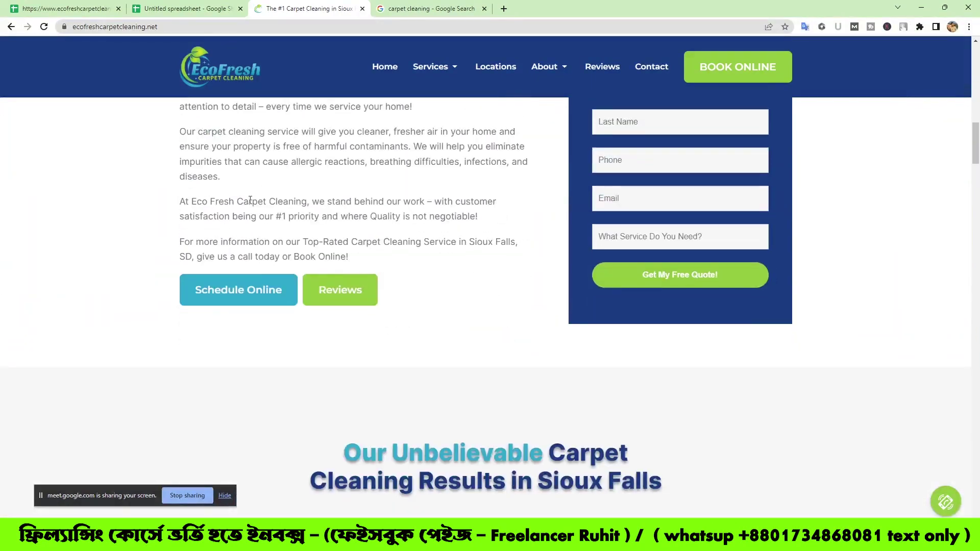
scroll(355, 285, down, 20)
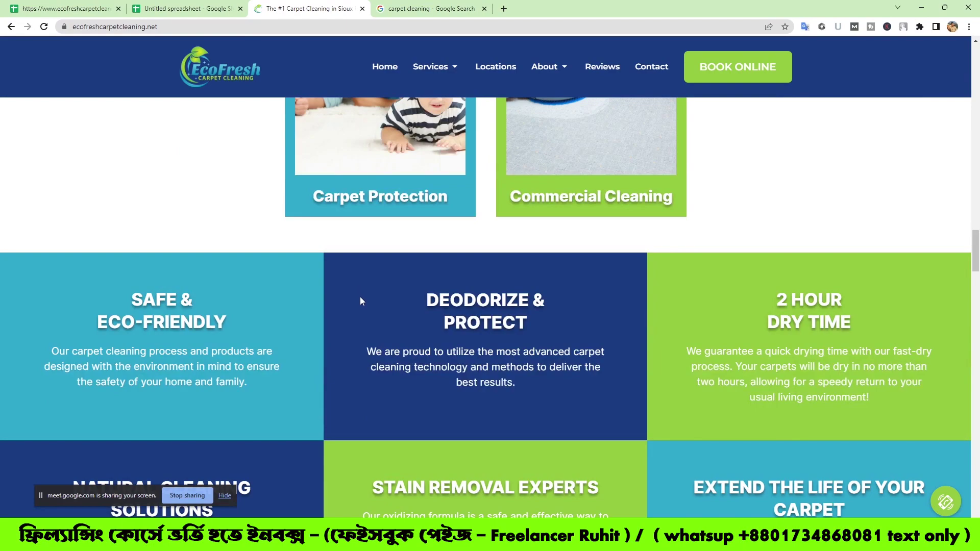
scroll(336, 271, up, 20)
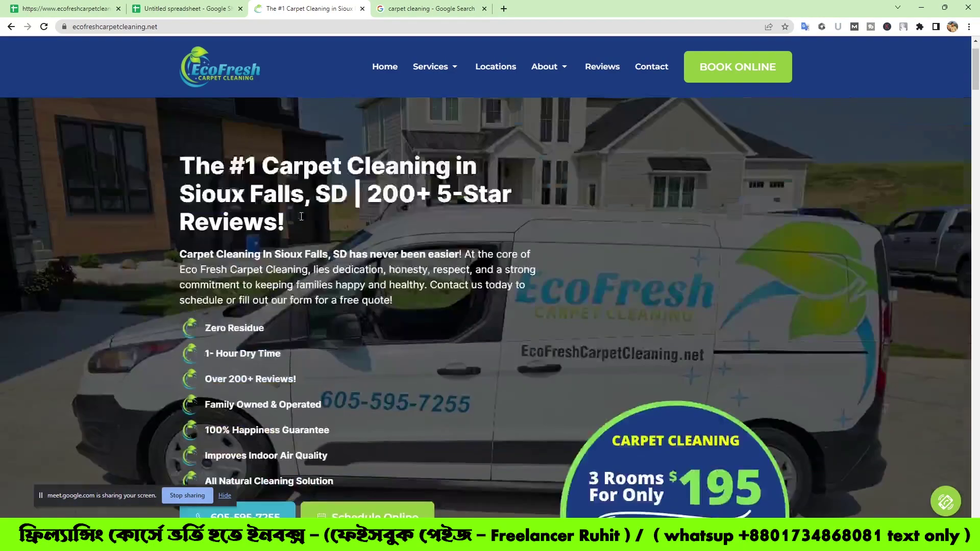
scroll(301, 216, up, 1)
Step: Copy the EcoFresh homepage's website address and switch to the browser window with Semrush open
click(128, 29)
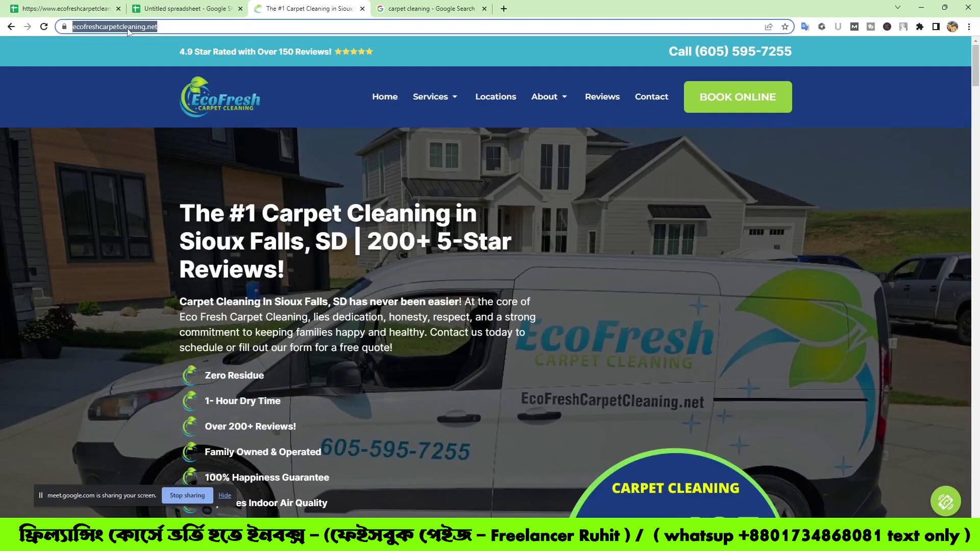
right_click(128, 27)
click(168, 87)
click(604, 542)
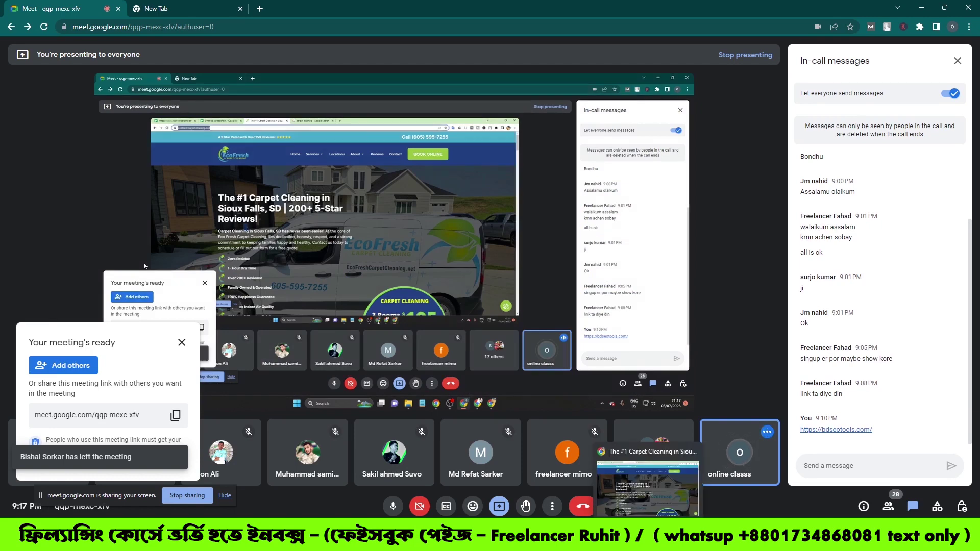
click(647, 480)
click(627, 542)
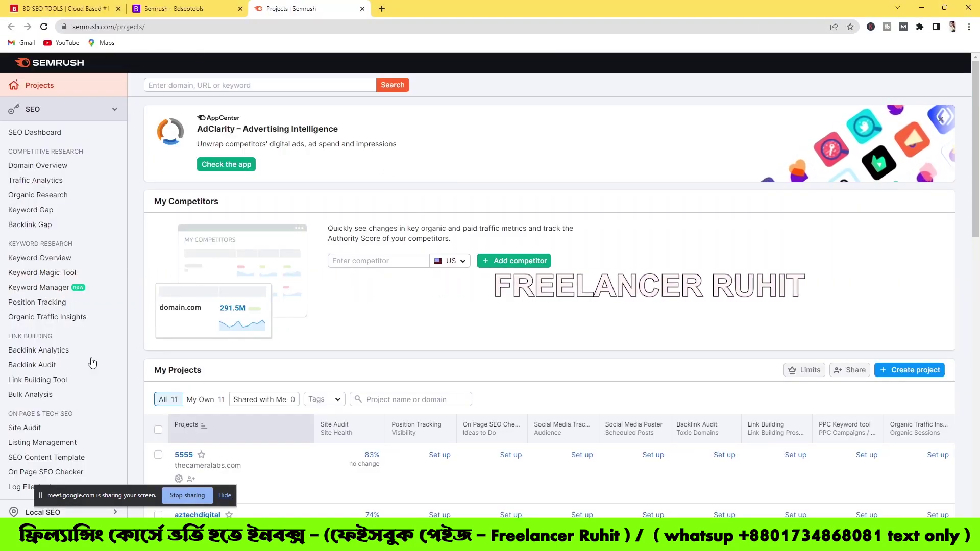
Step: Examine the Semrush access links on the Bdseotools page and the tool list and projects on the Semrush dashboard
key(ctrl+shift+Tab)
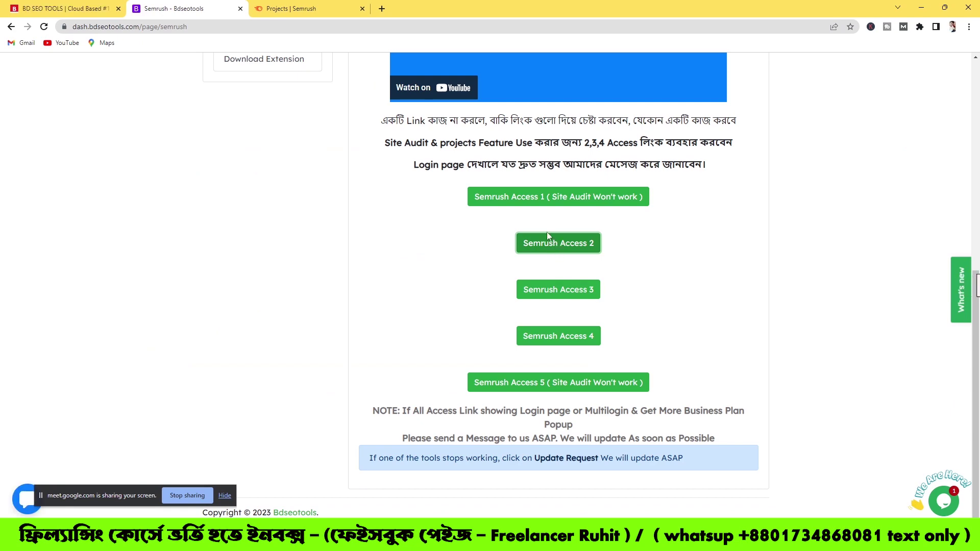
key(ctrl+Tab)
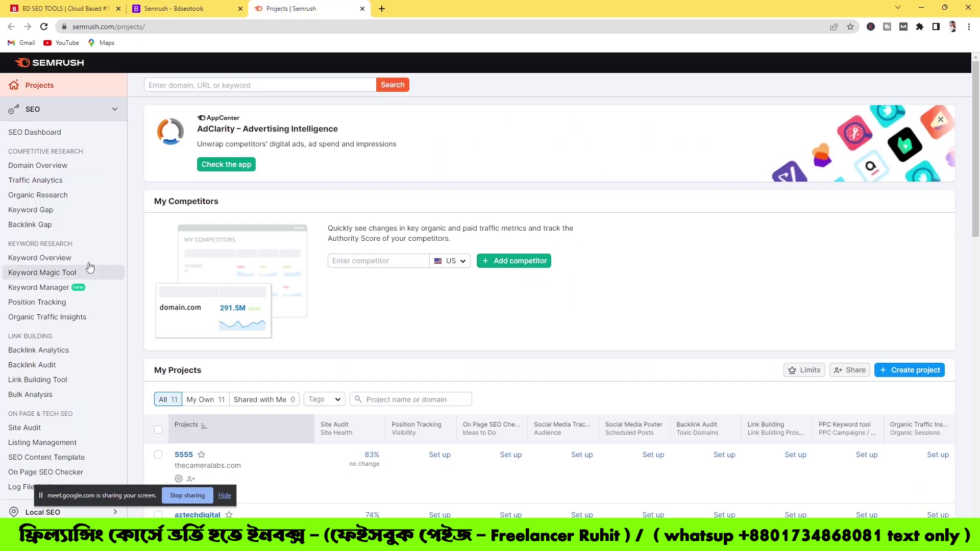
key(ctrl+shift+Tab)
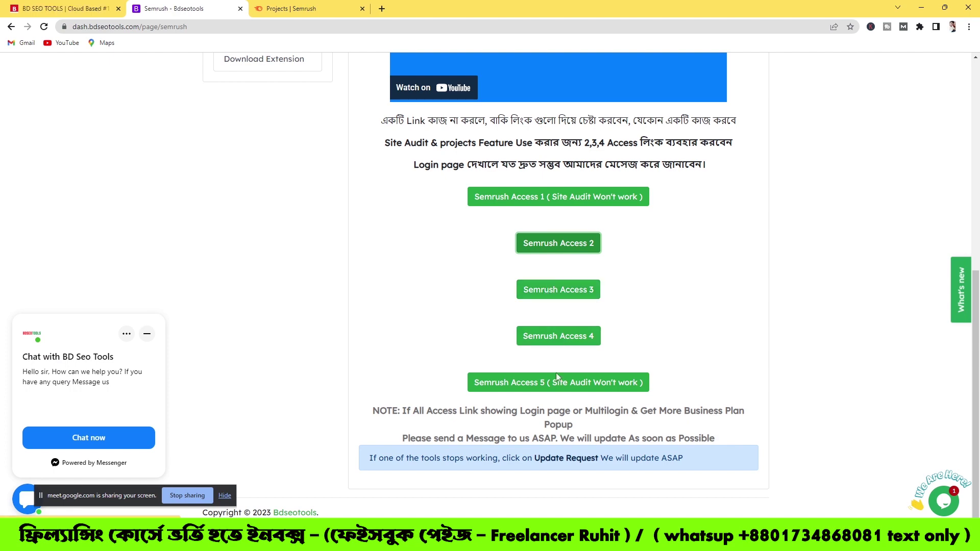
click(311, 7)
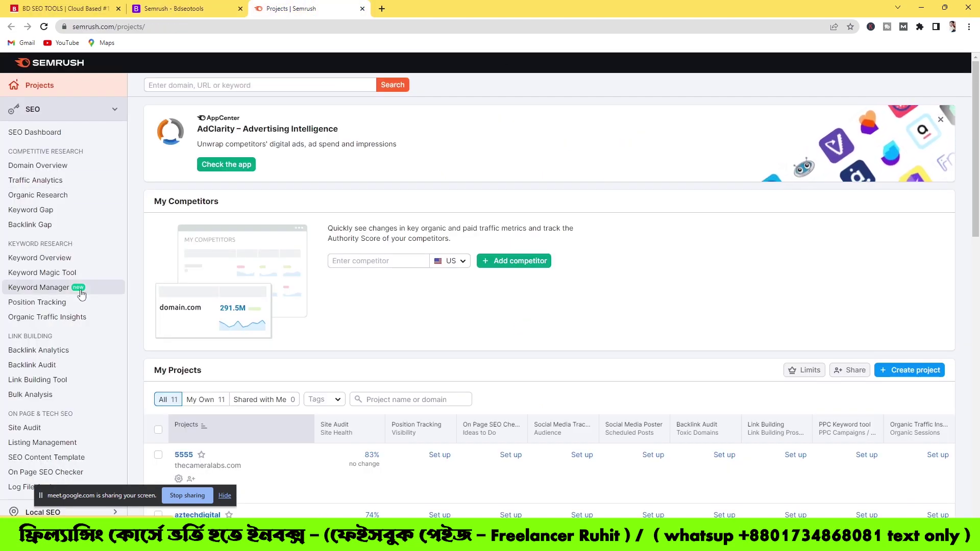
scroll(80, 265, down, 5)
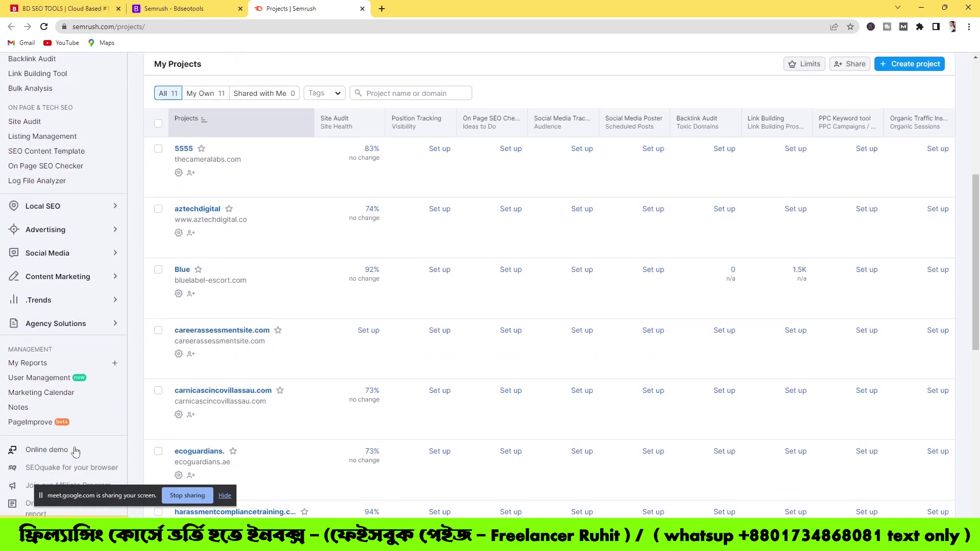
scroll(38, 313, up, 5)
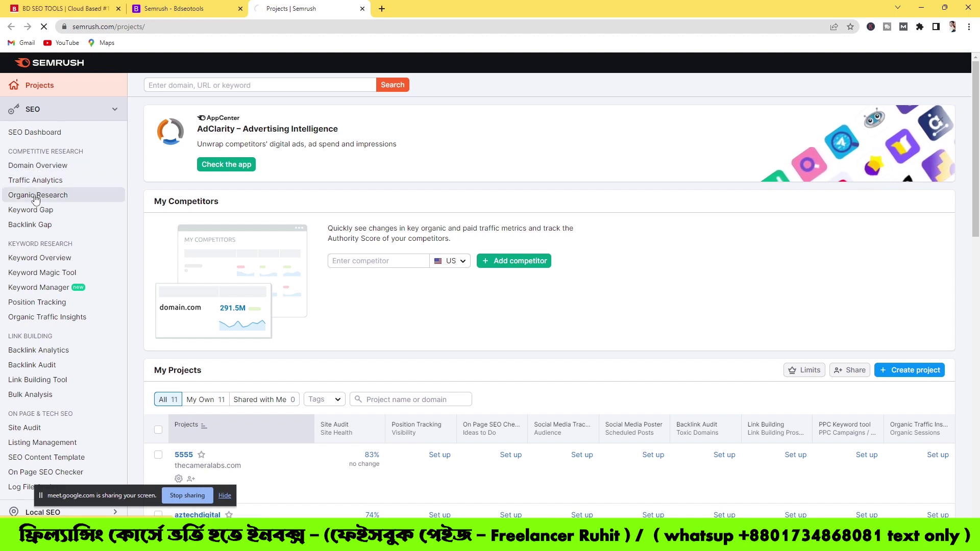
click(26, 166)
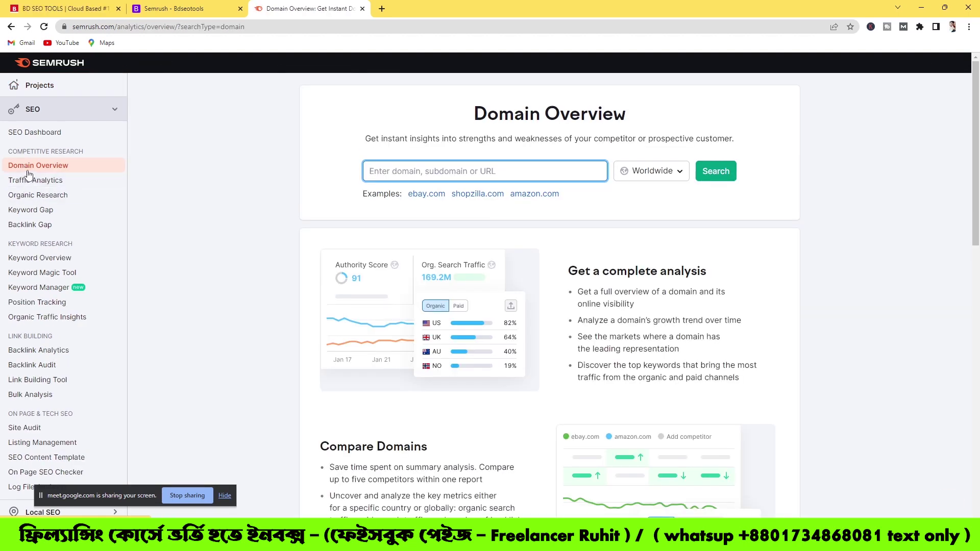
right_click(399, 169)
click(442, 234)
click(645, 177)
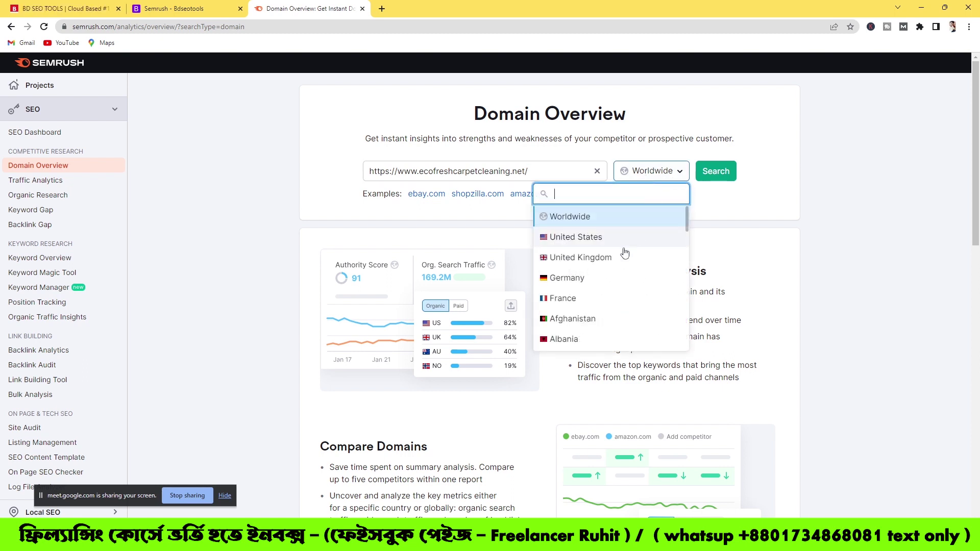
click(599, 219)
click(714, 173)
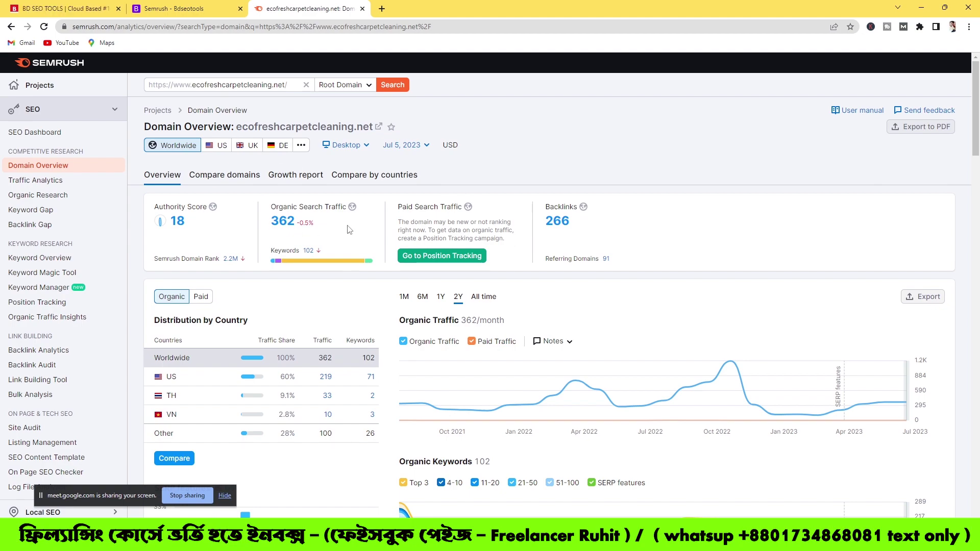
Step: Open the detailed organic keyword positions for ecofreshcarpetcleaning.net and examine the listed keywords and their rankings
scroll(349, 230, down, 10)
scroll(240, 215, up, 2)
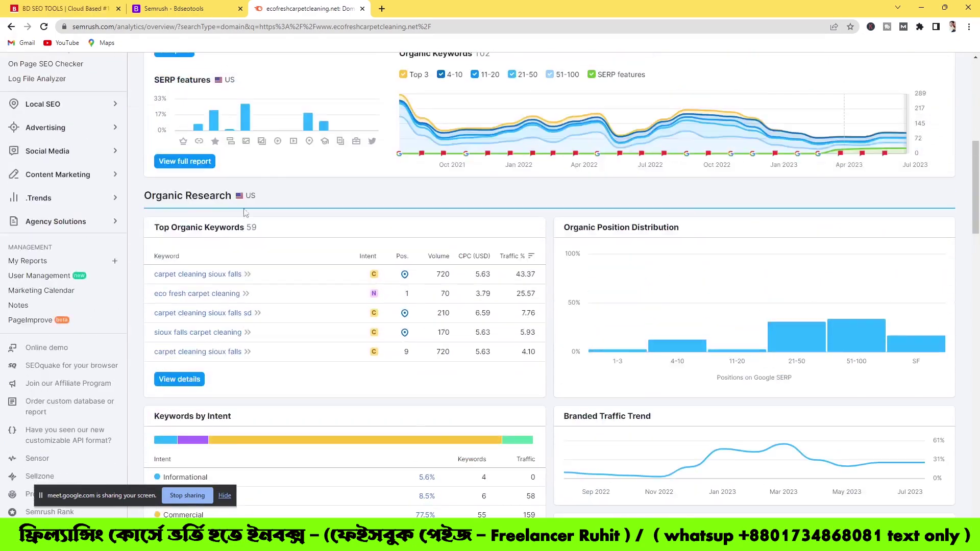
click(184, 383)
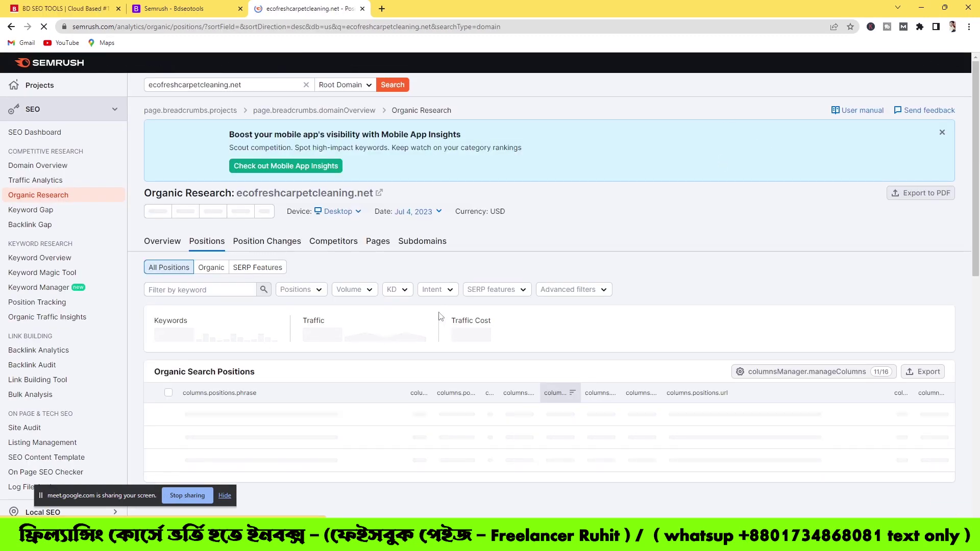
scroll(439, 316, down, 4)
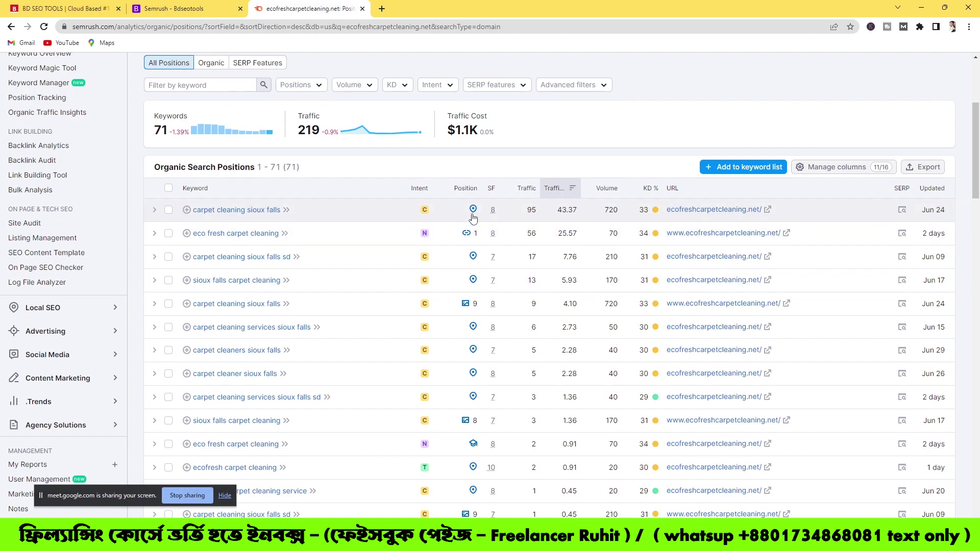
scroll(465, 336, down, 6)
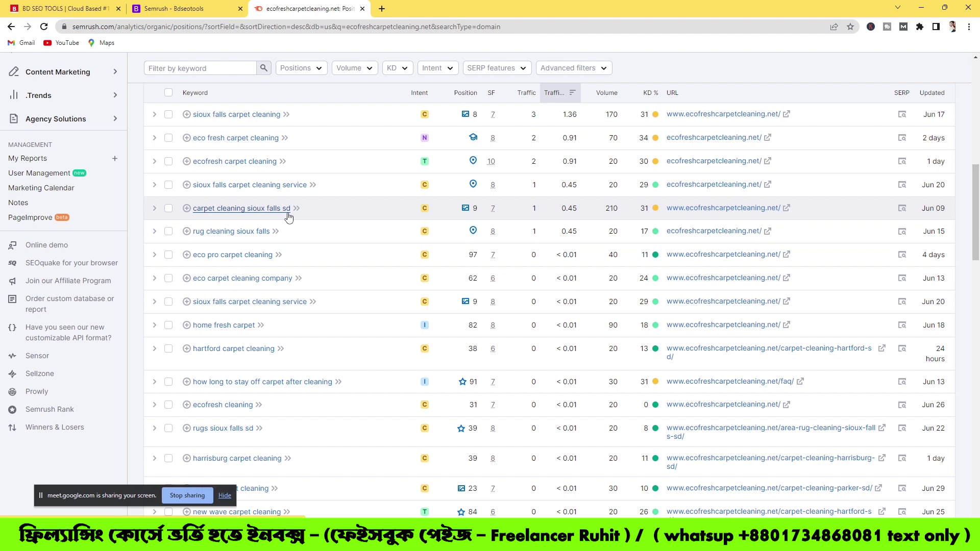
Step: Open a new browser tab and copy the keyword "carpet cleaning sioux falls sd" from the Semrush positions table
click(382, 8)
click(304, 8)
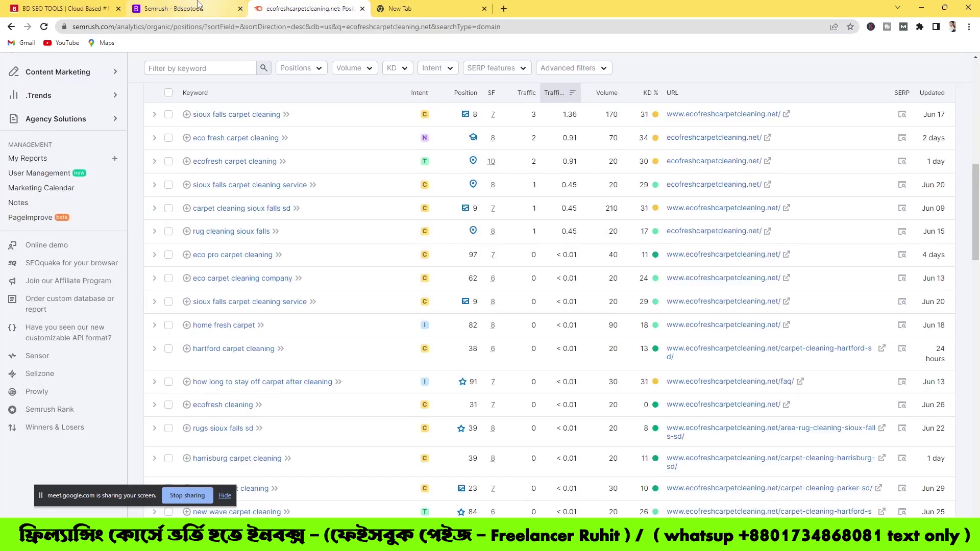
click(198, 6)
click(402, 10)
click(298, 9)
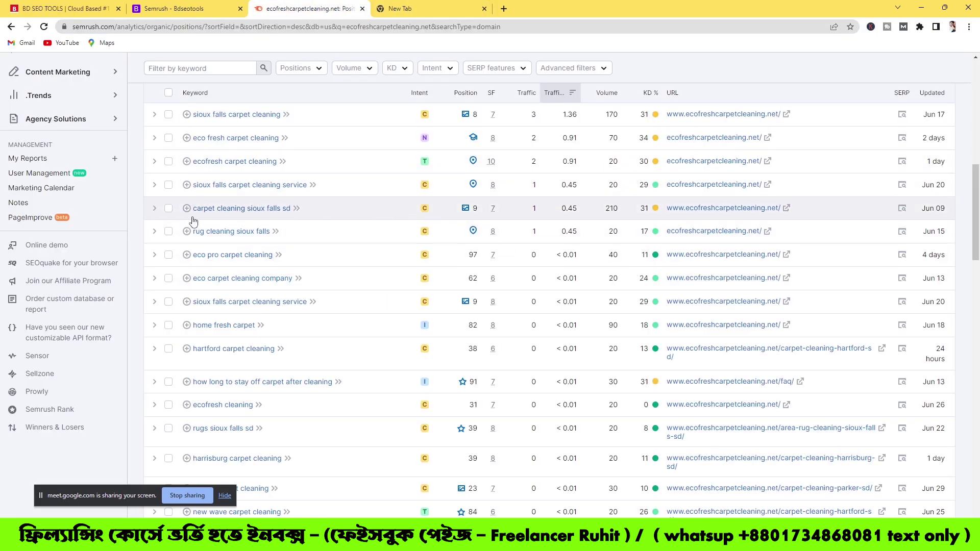
drag(193, 220, 295, 201)
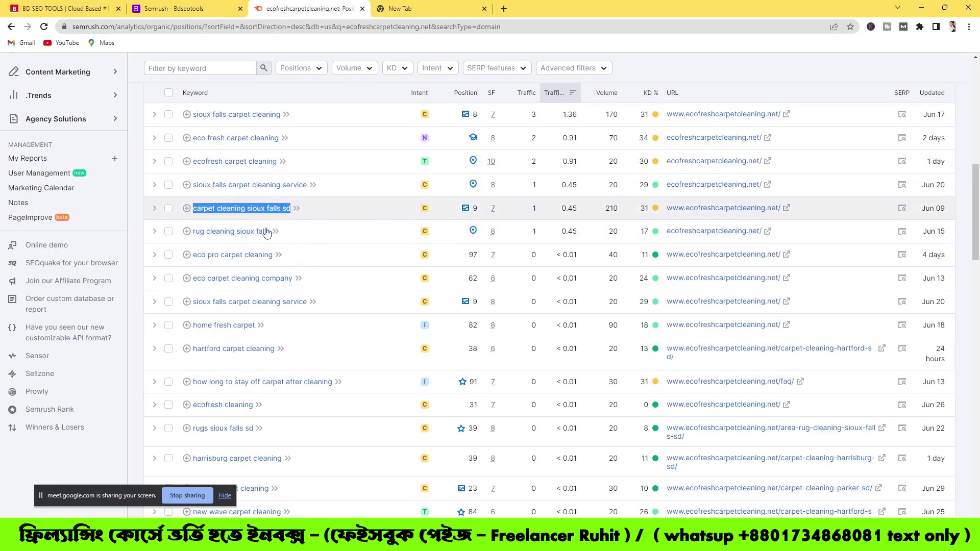
right_click(262, 213)
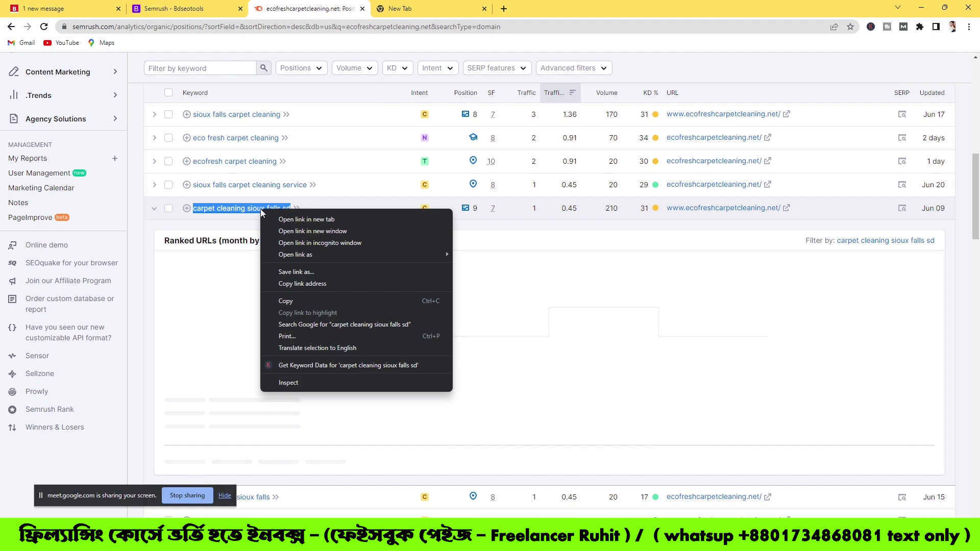
click(296, 300)
Step: Search Google for the copied keyword "carpet cleaning sioux falls sd" in the new tab
click(463, 2)
right_click(430, 28)
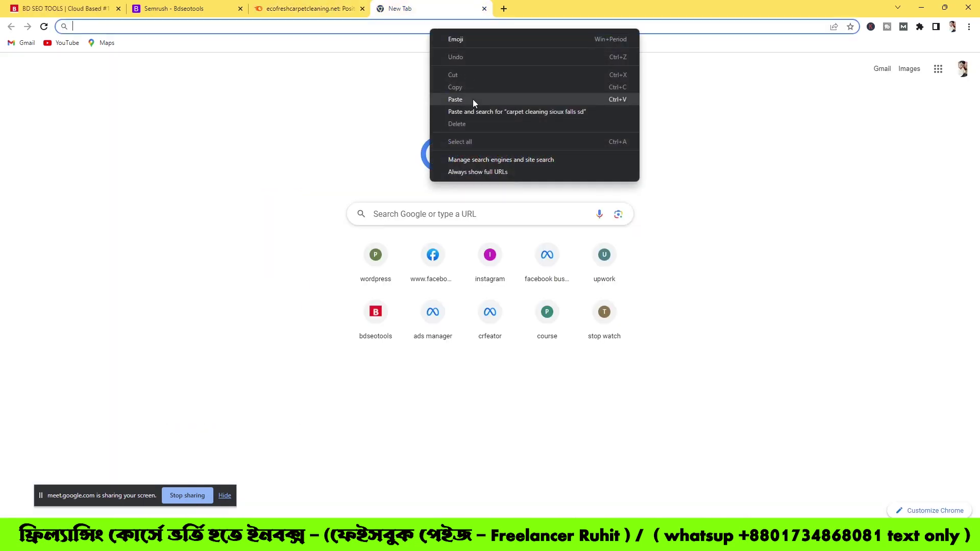
click(473, 99)
key(Return)
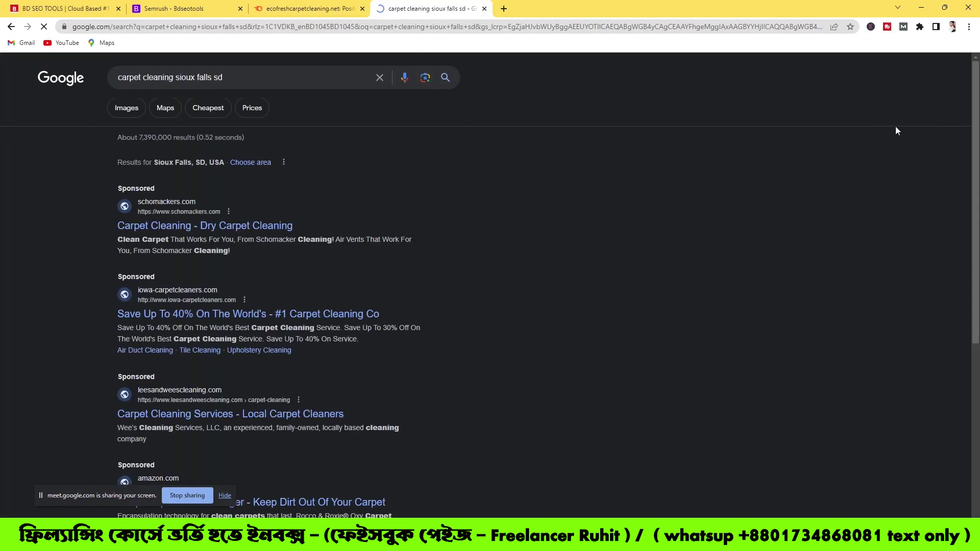
Step: Open the INTEK carpet cleaning result in a separate tab, view its homepage and return to the Google results
scroll(306, 368, down, 8)
scroll(305, 377, down, 15)
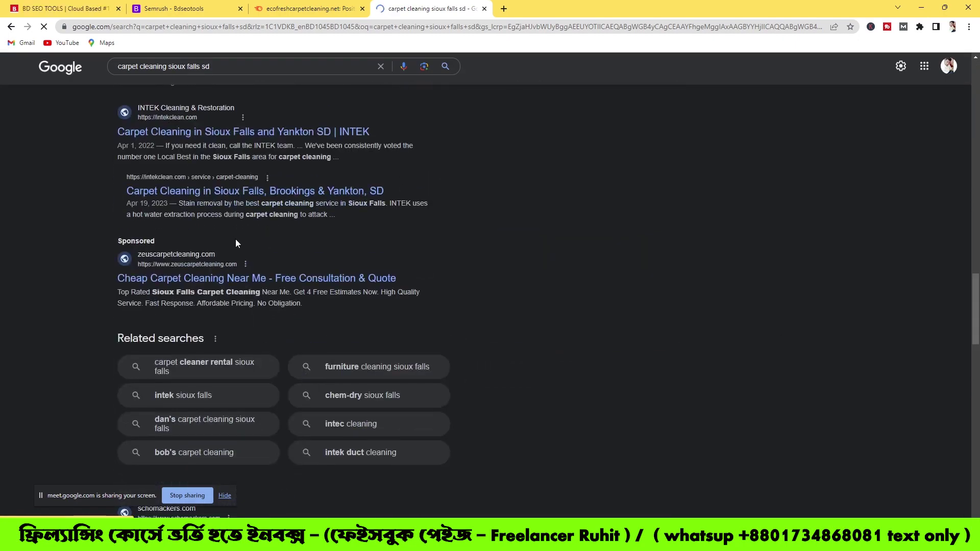
scroll(236, 241, up, 2)
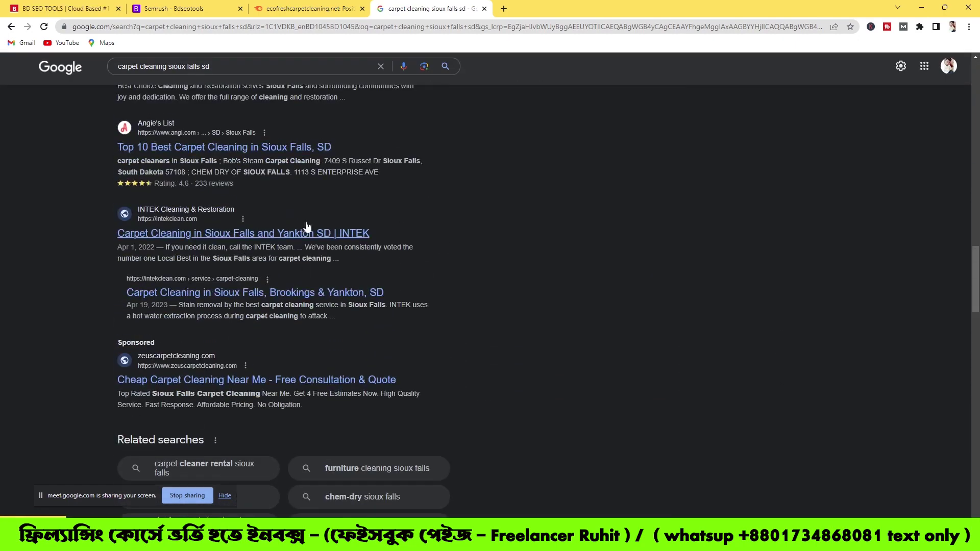
right_click(199, 239)
click(244, 247)
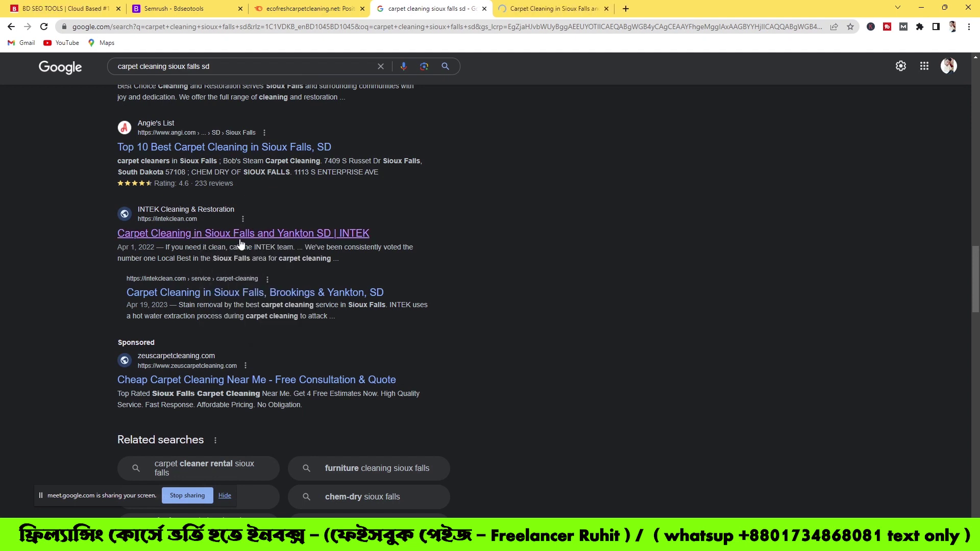
click(554, 5)
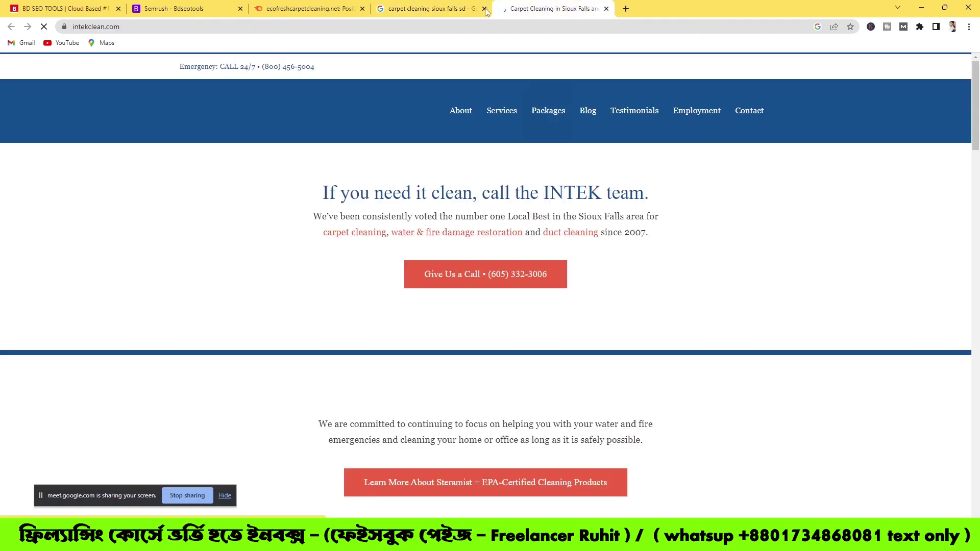
click(444, 5)
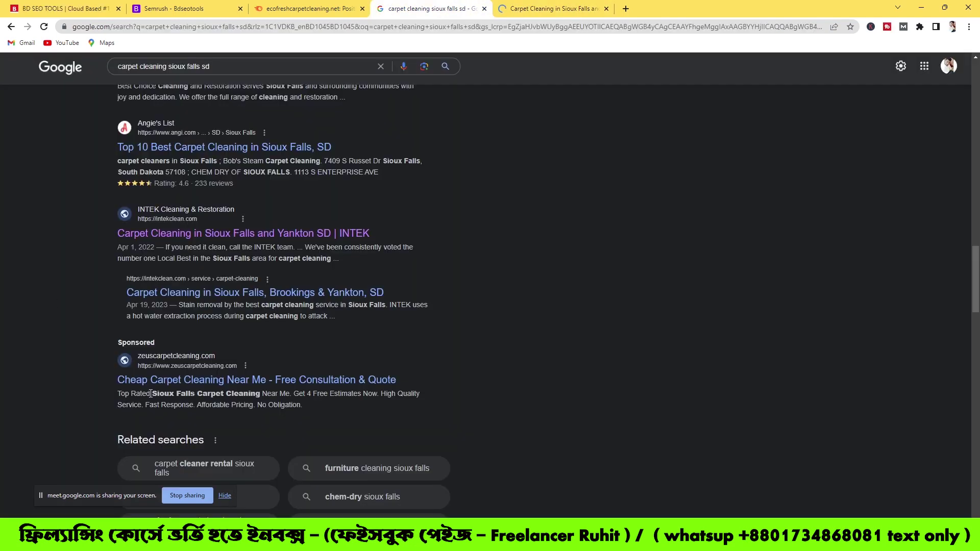
Step: Look through the Google results for "carpet cleaning sioux falls sd" to locate the ecofreshcarpetcleaning.net listing
scroll(151, 393, down, 2)
right_click(198, 277)
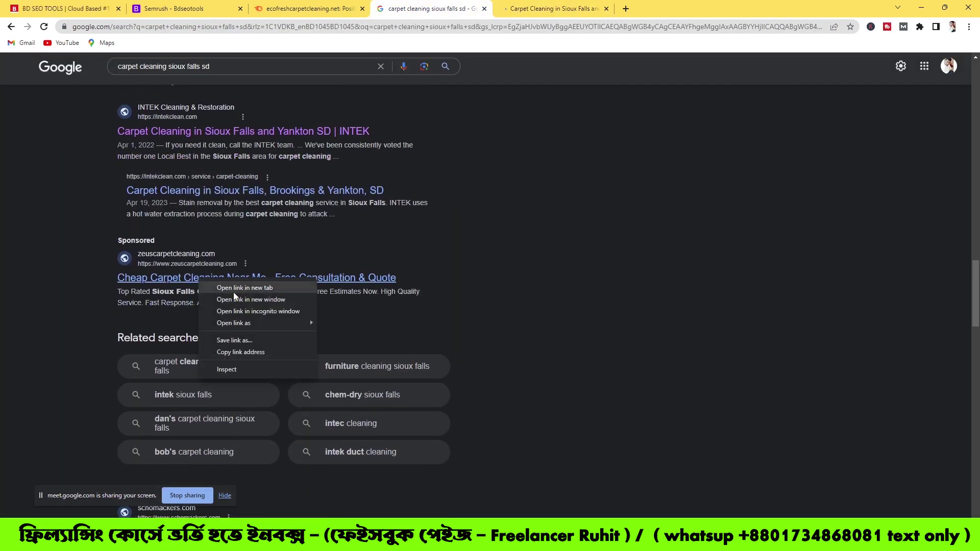
click(453, 332)
scroll(478, 361, up, 12)
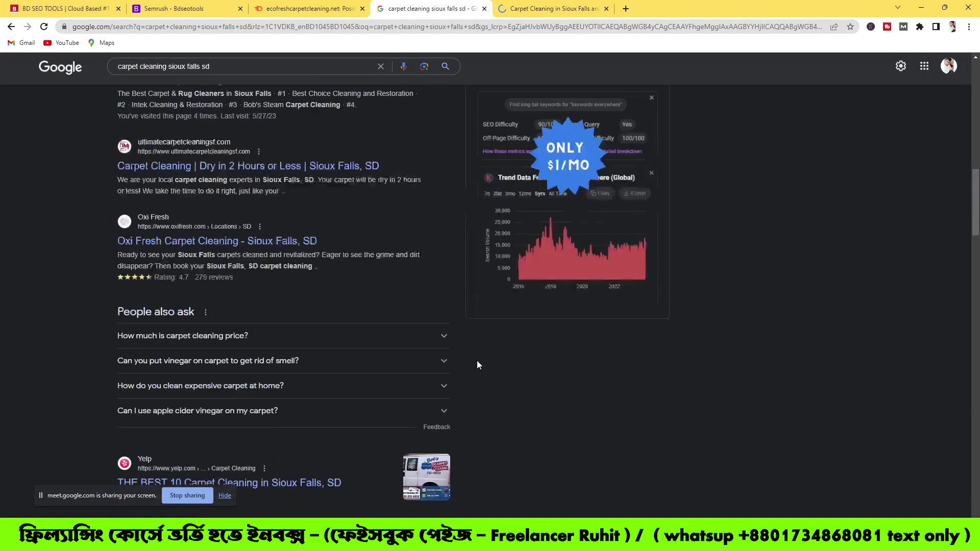
scroll(476, 361, up, 10)
scroll(474, 359, down, 15)
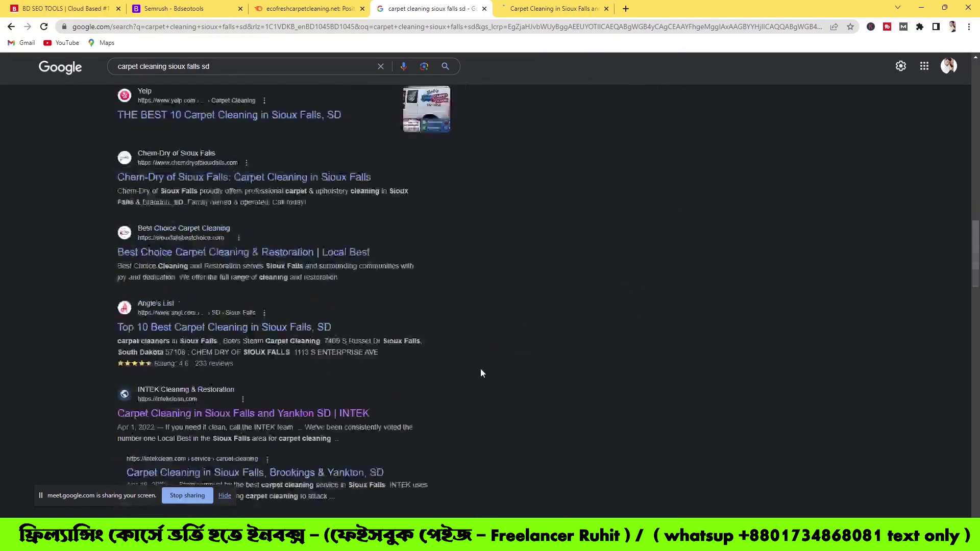
scroll(480, 373, down, 20)
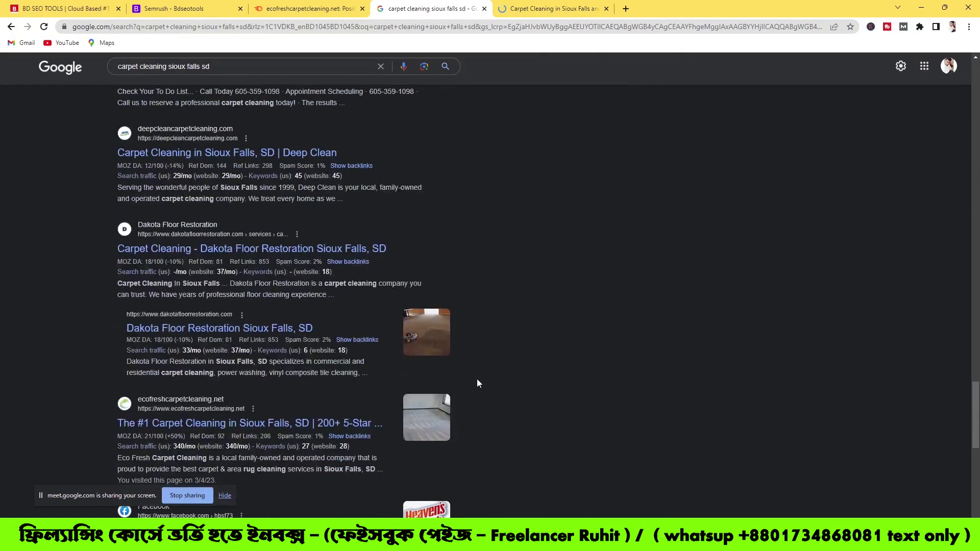
scroll(477, 382, down, 6)
scroll(232, 261, up, 1)
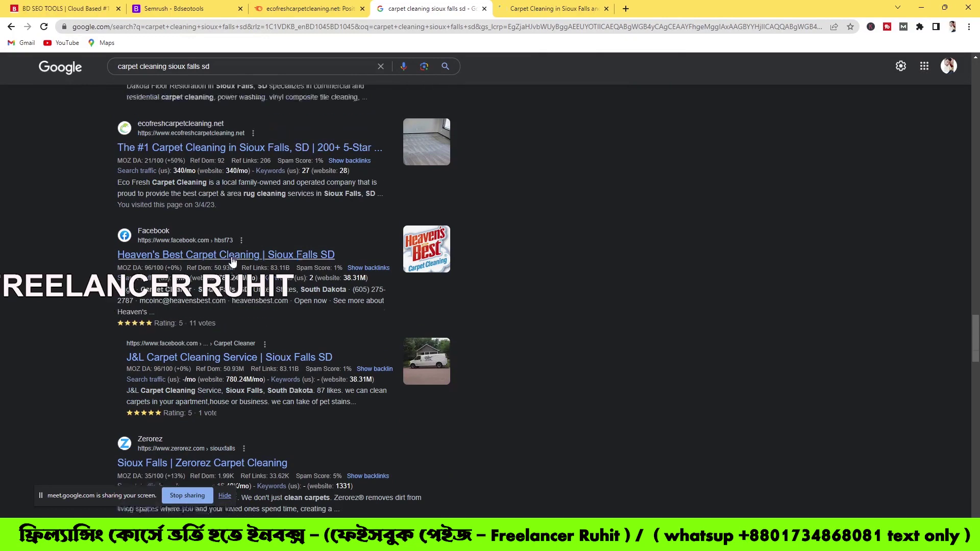
scroll(232, 261, up, 2)
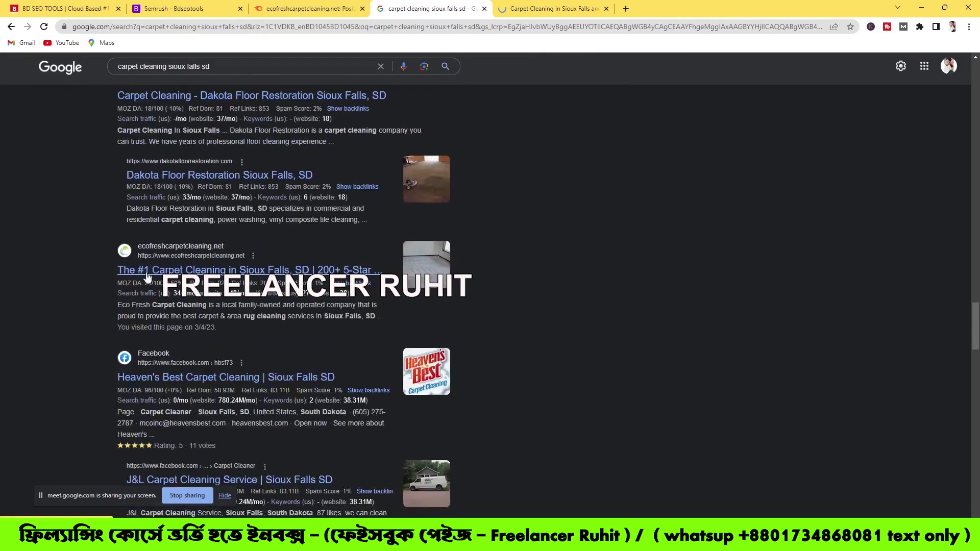
Step: Open the ecofreshcarpetcleaning.net result in a new tab, close the INTEK tab and display the EcoFresh homepage
right_click(188, 275)
click(223, 282)
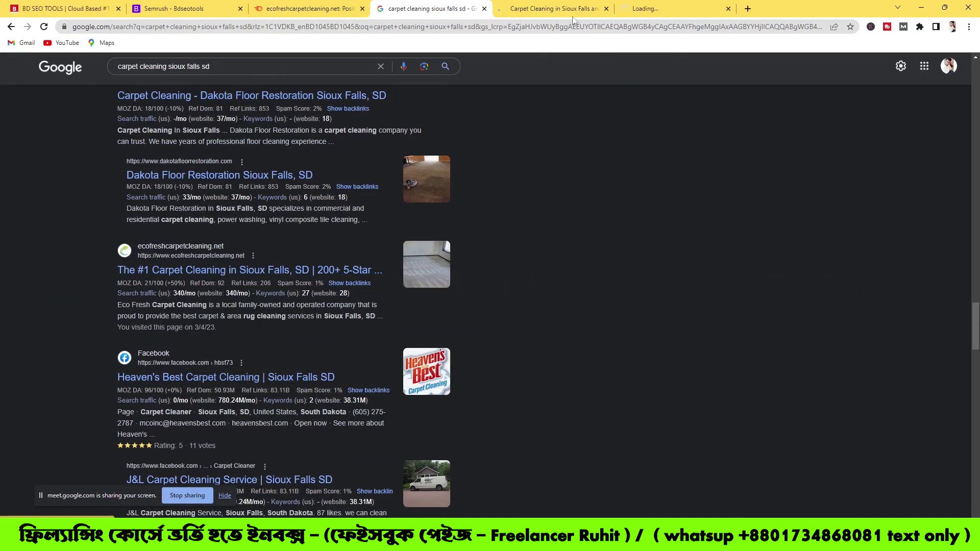
click(607, 9)
click(542, 7)
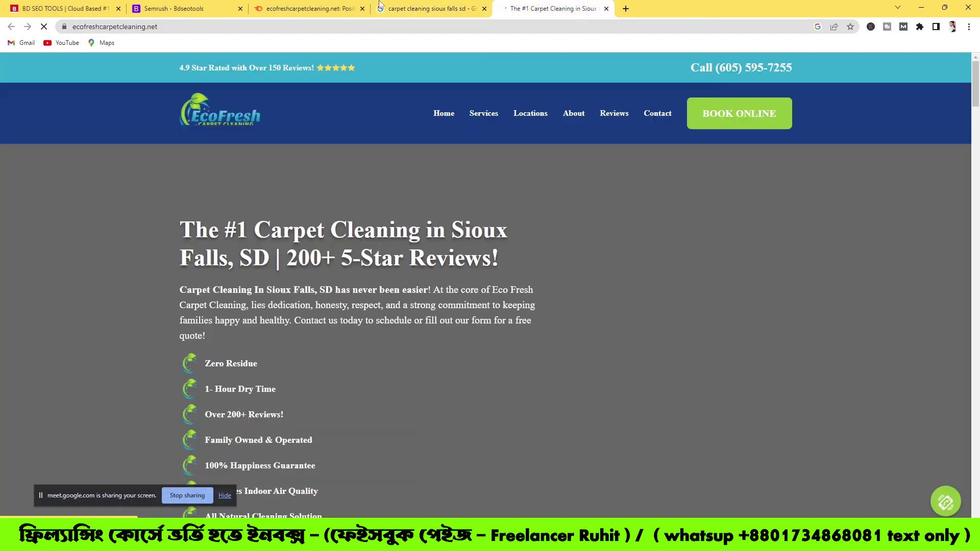
Step: Compare EcoFresh's place in the Google results with its Semrush position for "carpet cleaning sioux falls sd"
click(414, 7)
scroll(386, 215, up, 2)
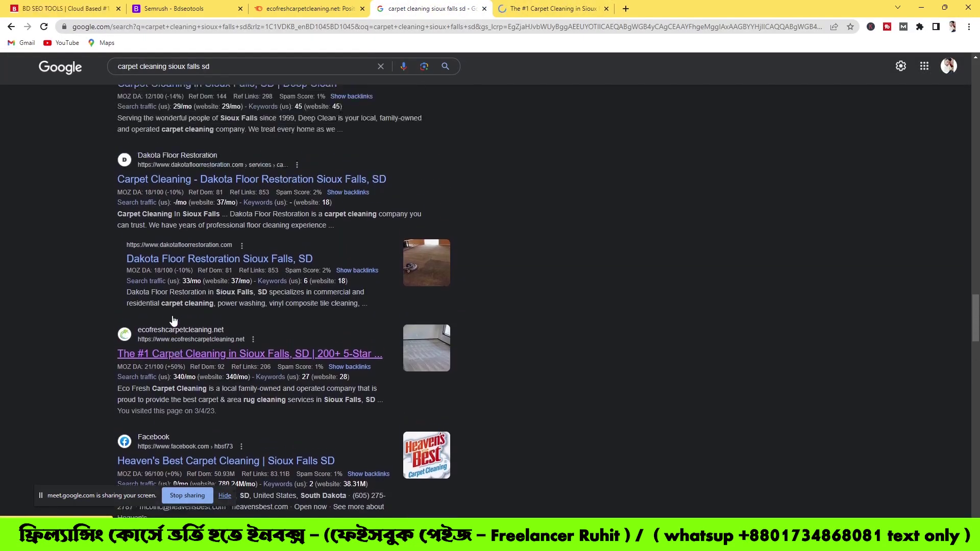
click(306, 9)
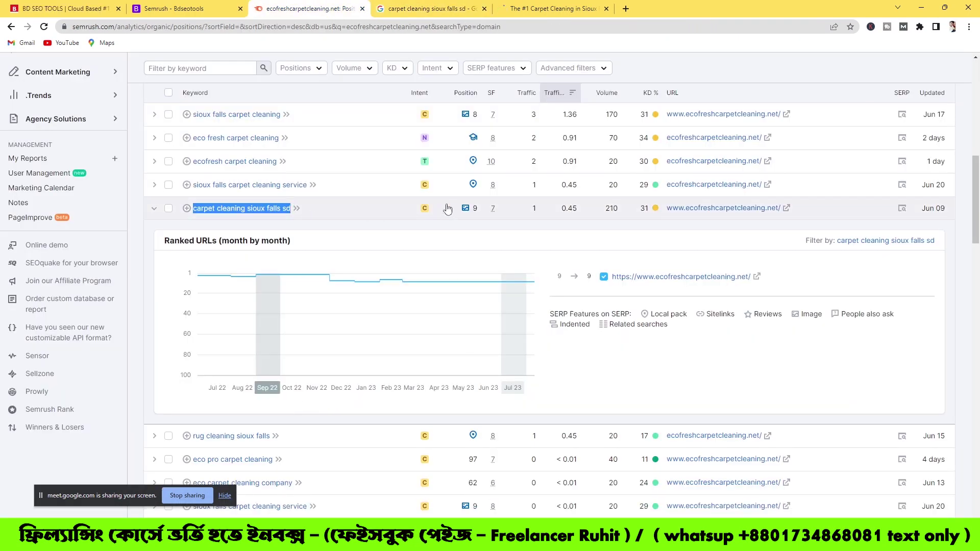
click(556, 8)
click(429, 8)
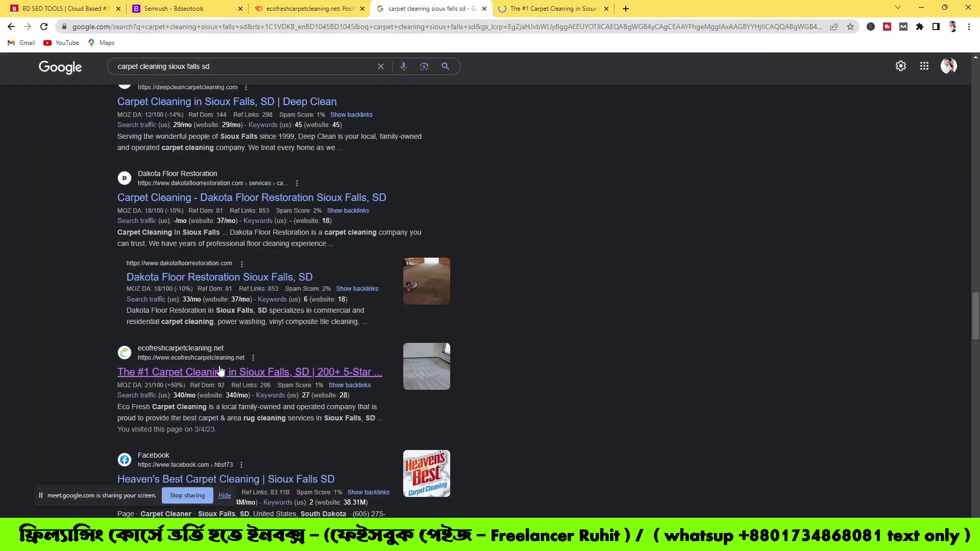
scroll(172, 173, up, 2)
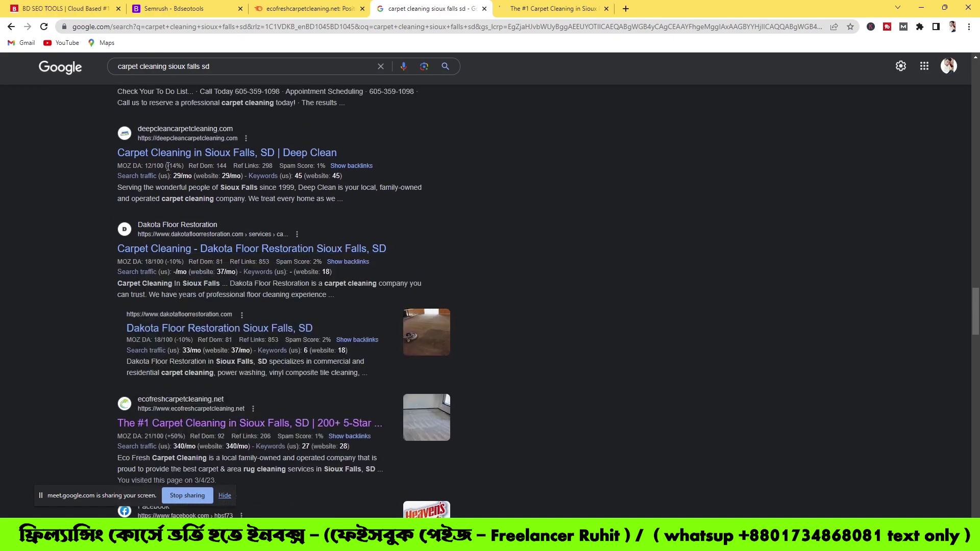
scroll(171, 173, up, 2)
scroll(172, 169, up, 3)
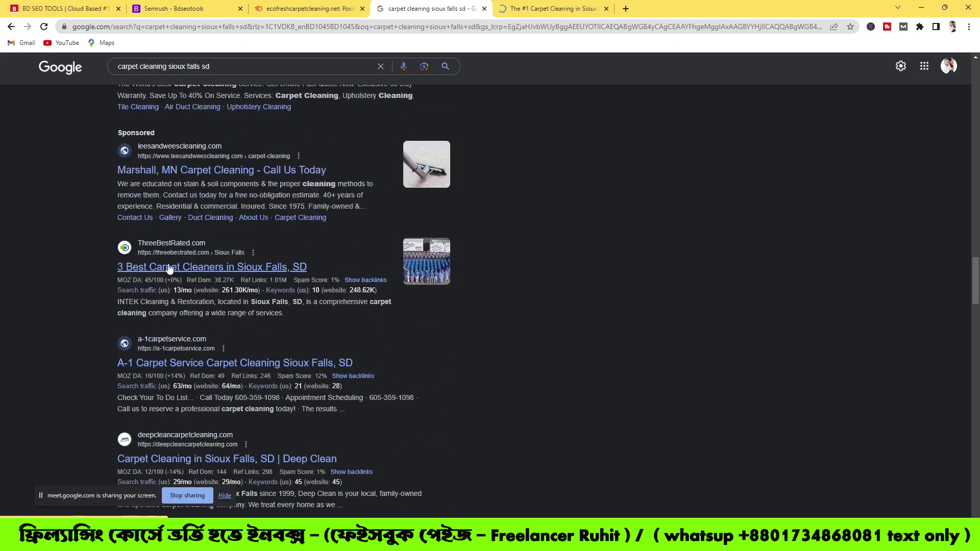
scroll(196, 272, up, 12)
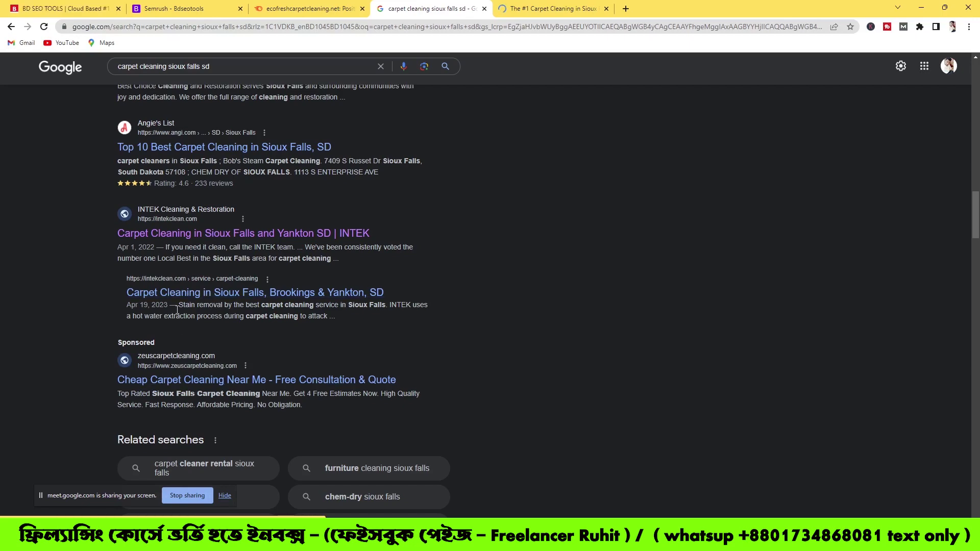
scroll(173, 178, up, 5)
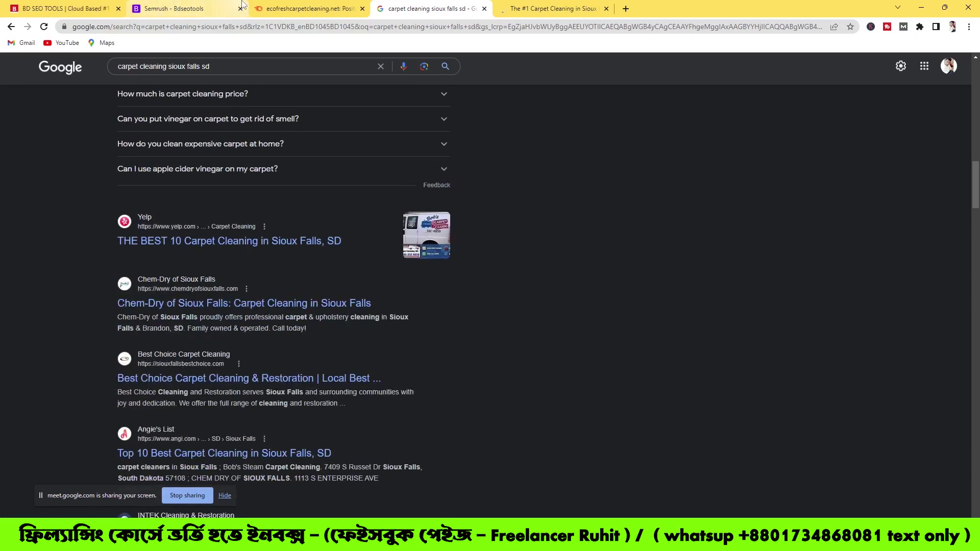
Step: Switch to the Google Meet window and admit the participant waiting to join the call
click(157, 15)
key(alt+Tab)
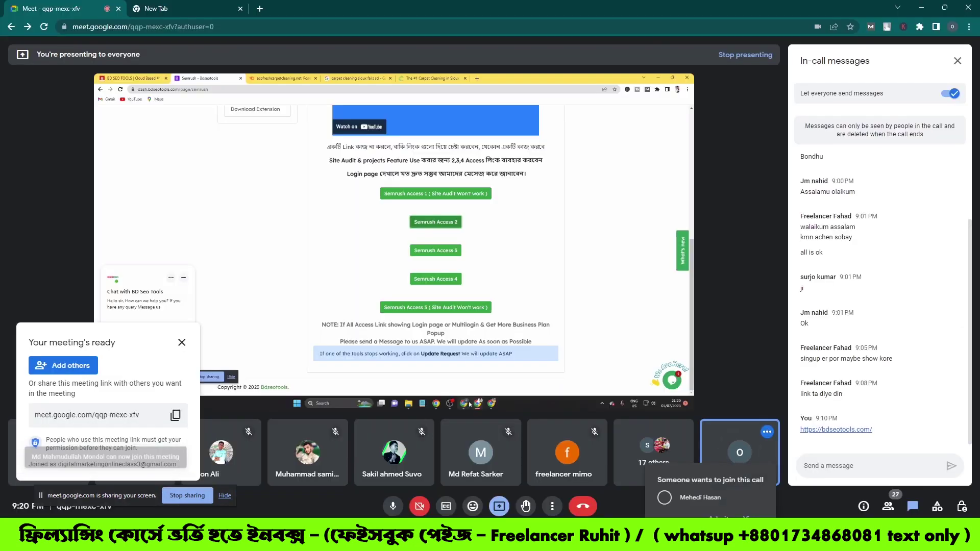
click(735, 469)
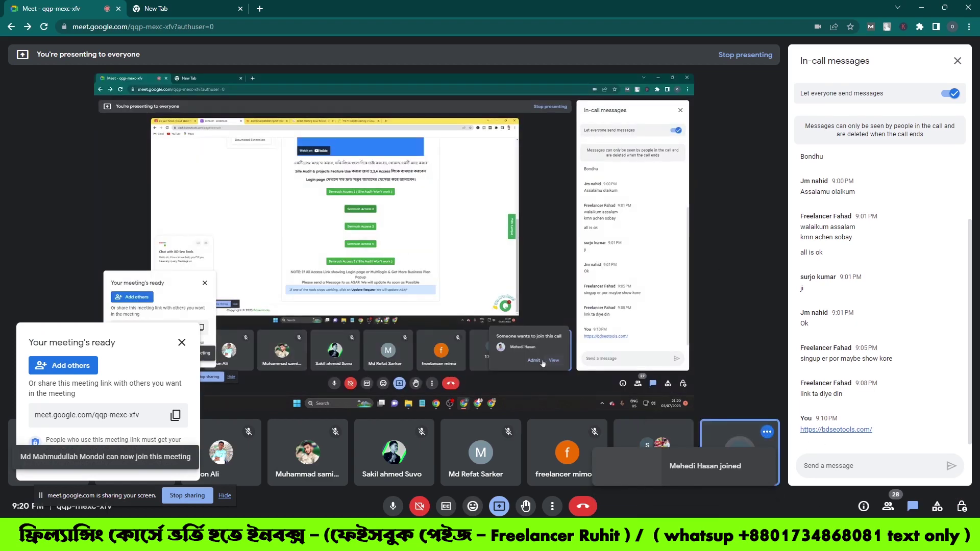
Step: Return to the Semrush positions table and collapse the ranked URL history of "carpet cleaning sioux falls sd"
key(alt+Tab)
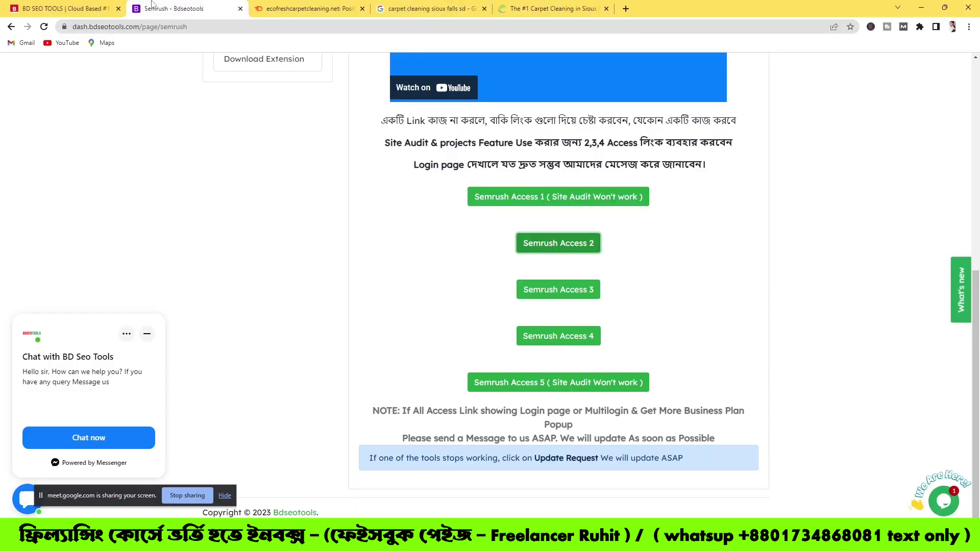
key(ctrl+Tab)
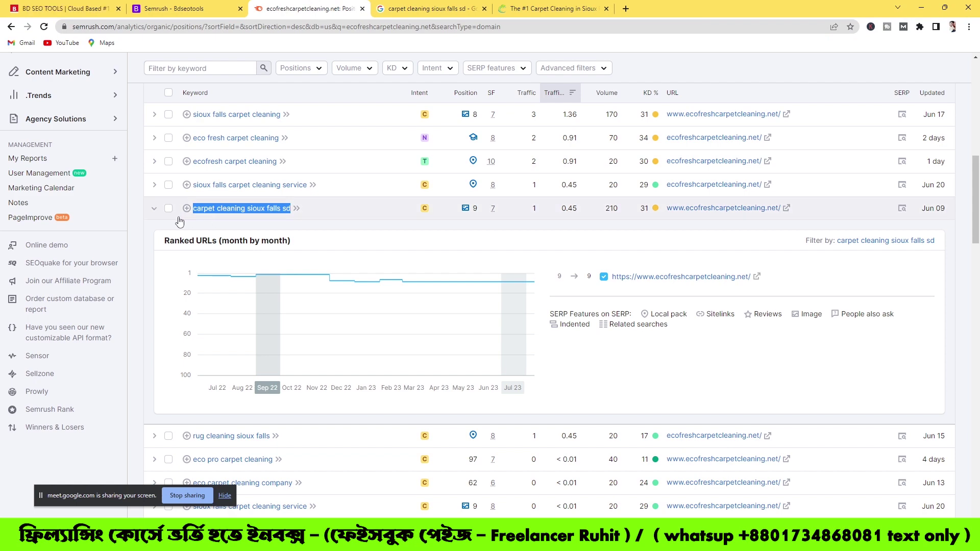
click(155, 210)
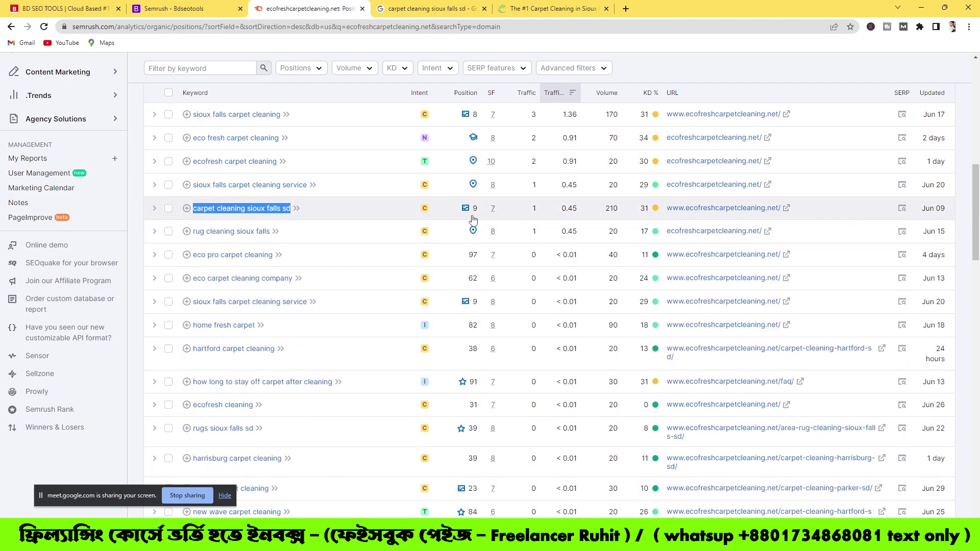
Step: Review the Google results for "carpet cleaning sioux falls sd", comparing the sponsored ads, local business listings and organic results
click(515, 5)
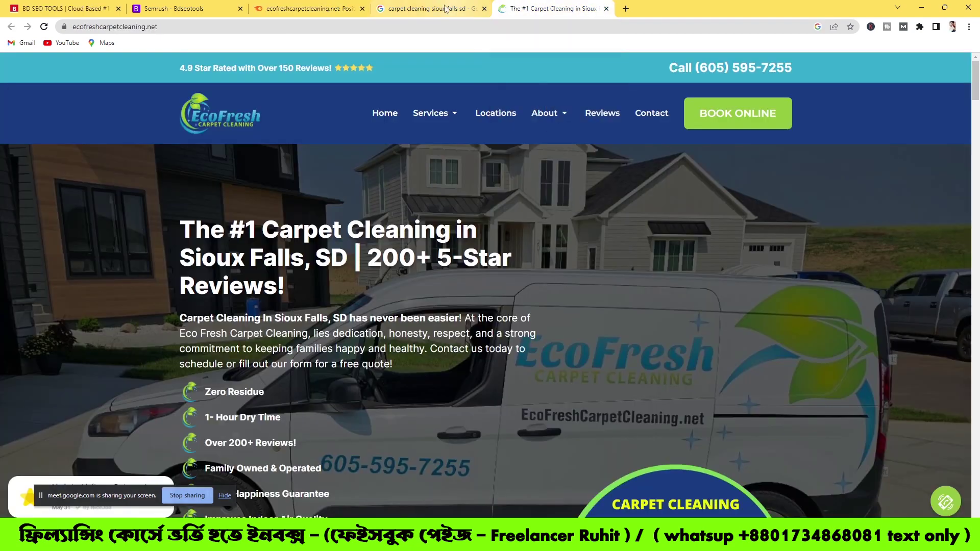
click(432, 5)
scroll(315, 256, up, 20)
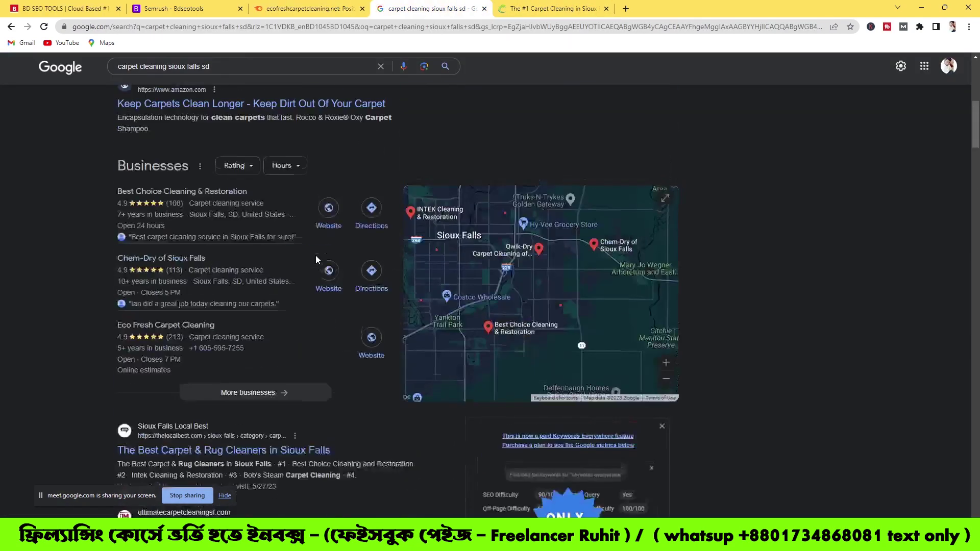
scroll(278, 291, down, 1)
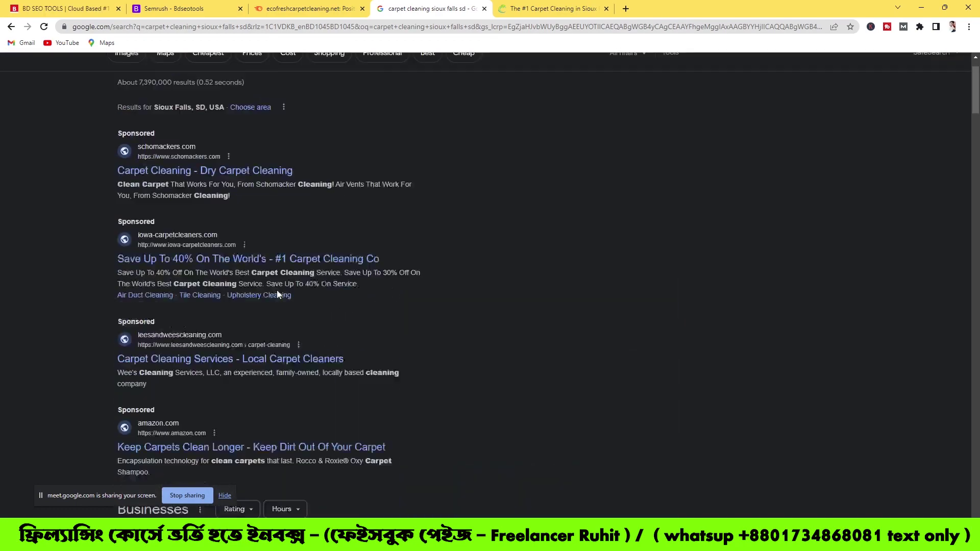
scroll(277, 289, up, 1)
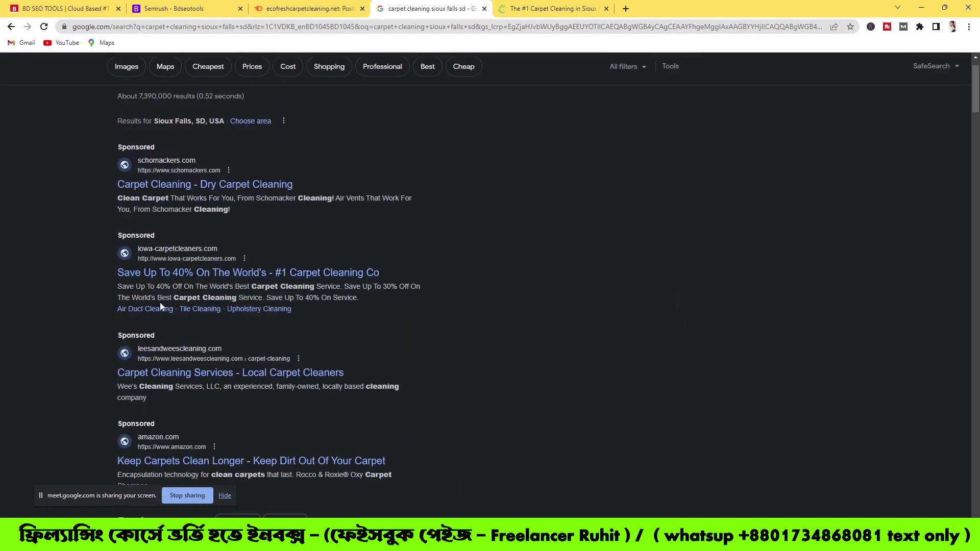
scroll(165, 397, down, 4)
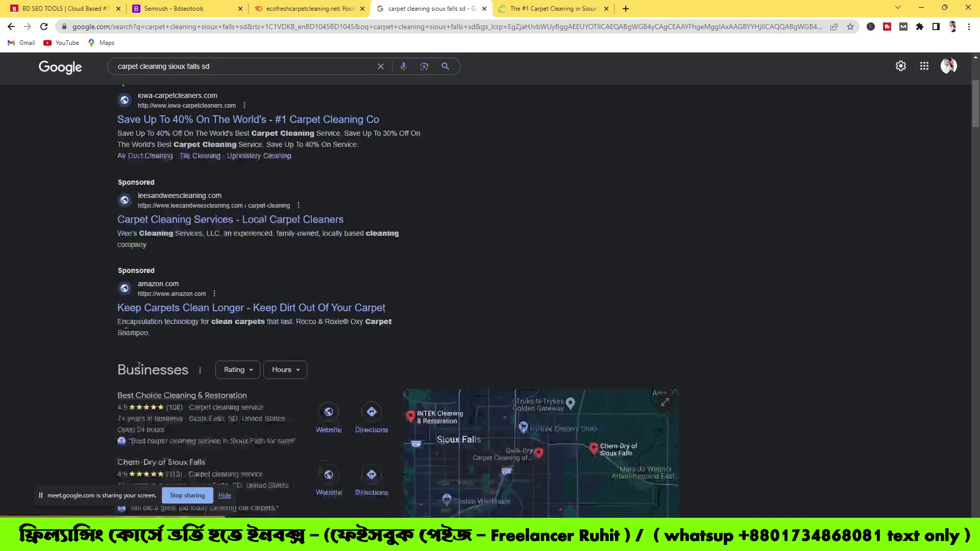
scroll(149, 290, down, 6)
scroll(150, 290, down, 2)
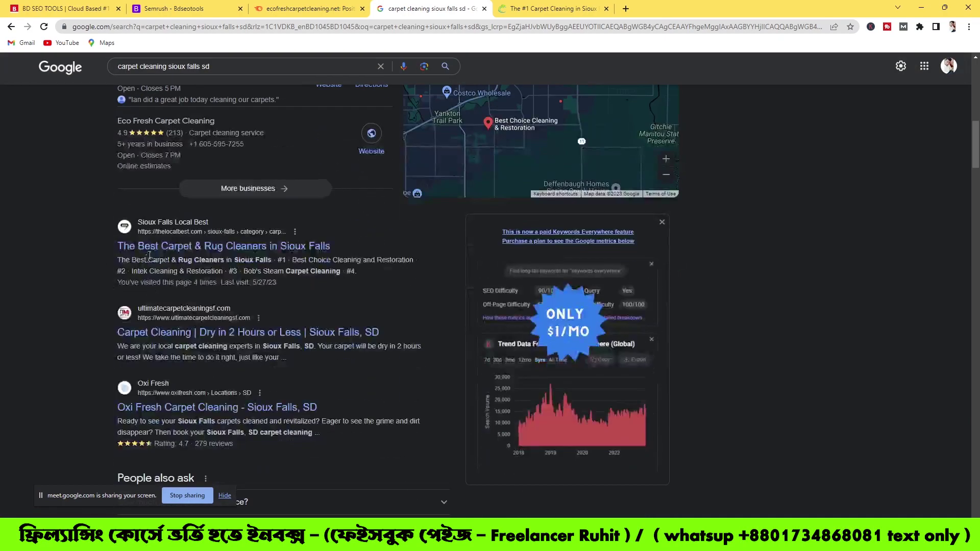
scroll(186, 332, down, 8)
scroll(181, 364, down, 20)
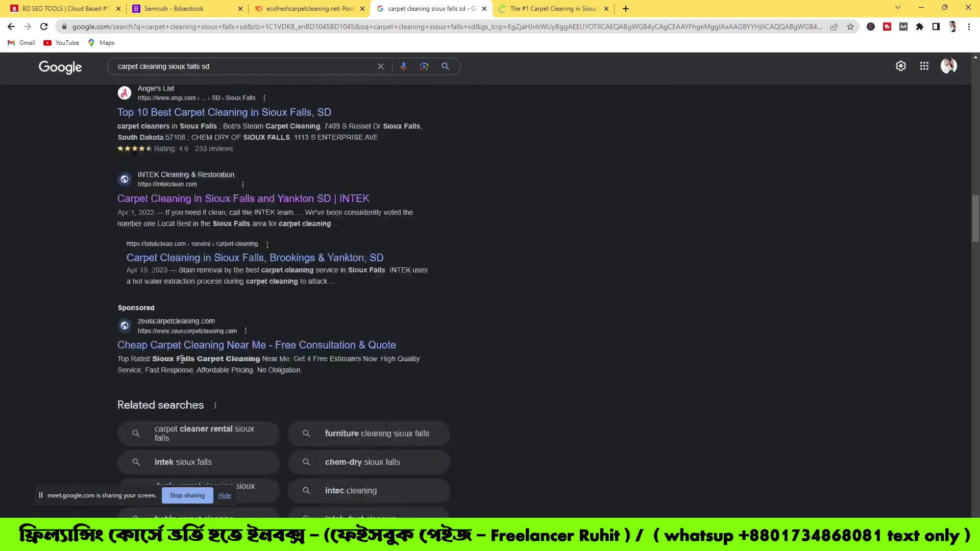
scroll(184, 363, down, 16)
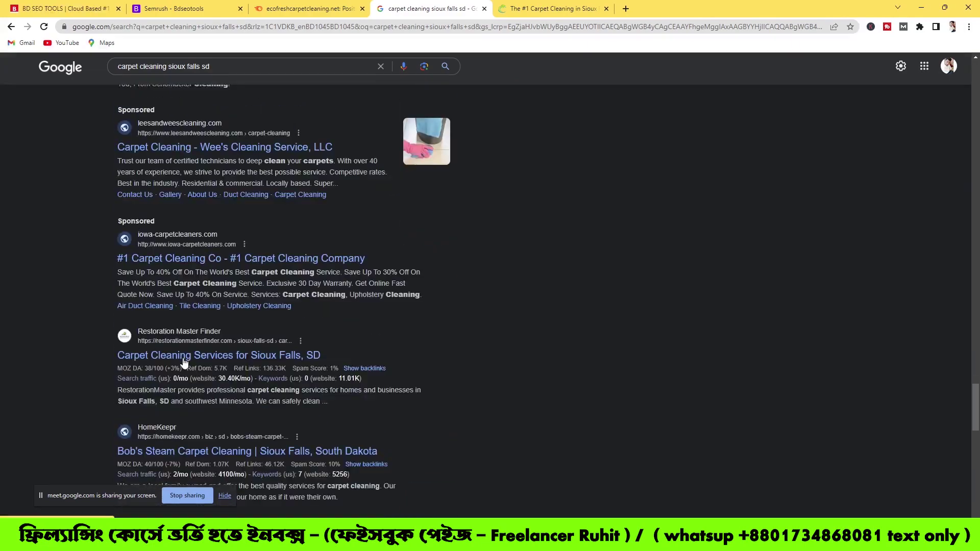
scroll(205, 386, down, 13)
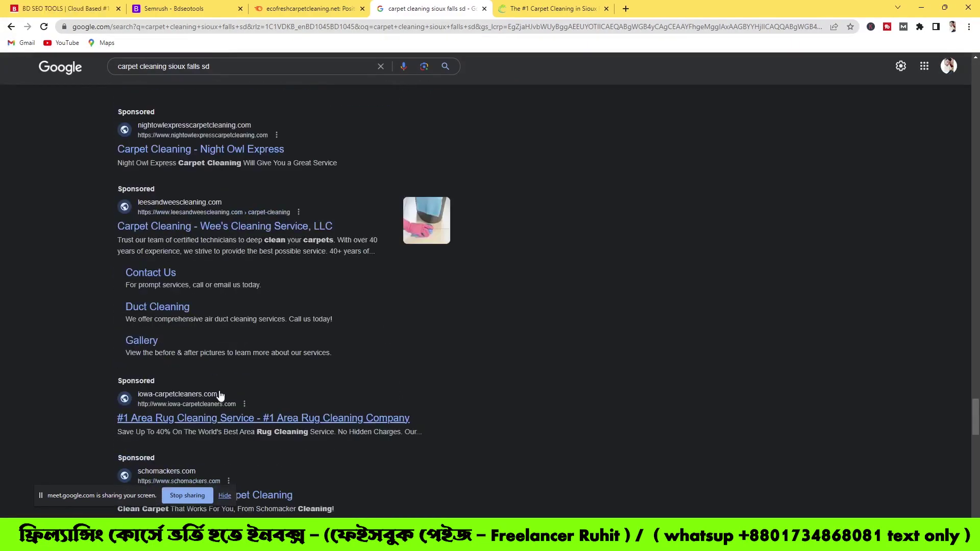
scroll(215, 370, up, 16)
scroll(214, 370, up, 15)
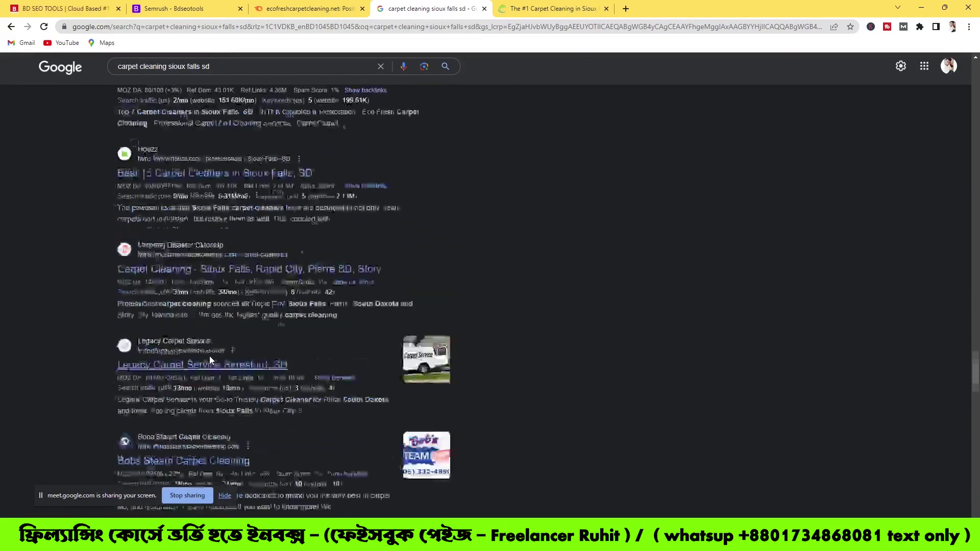
scroll(194, 316, up, 20)
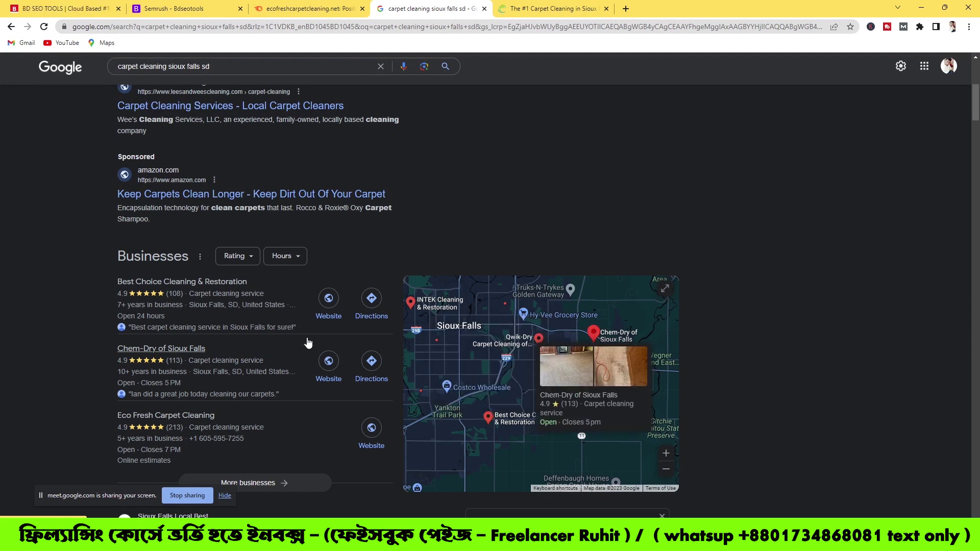
scroll(302, 300, up, 6)
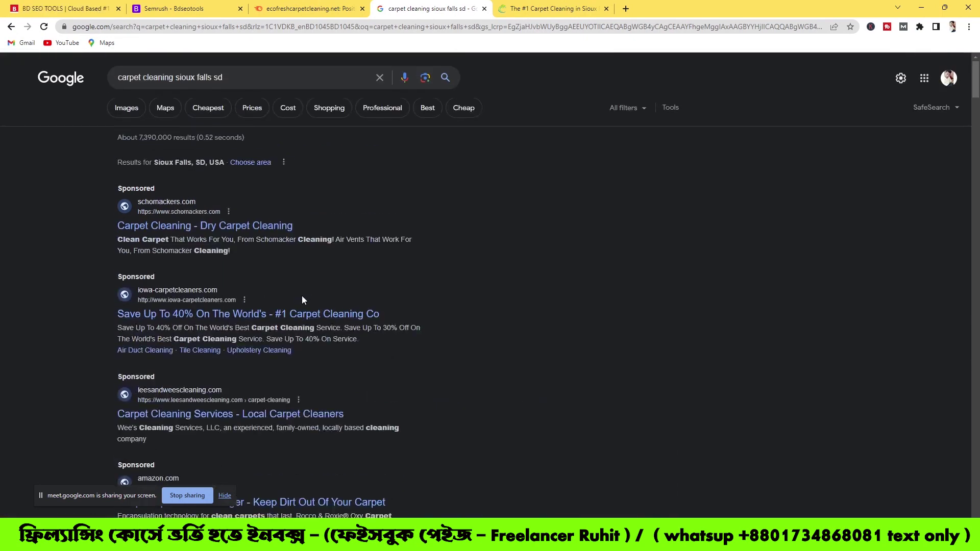
Step: Return to the Semrush positions table, look over the lower-traffic keywords and check the Google Meet window briefly
click(321, 4)
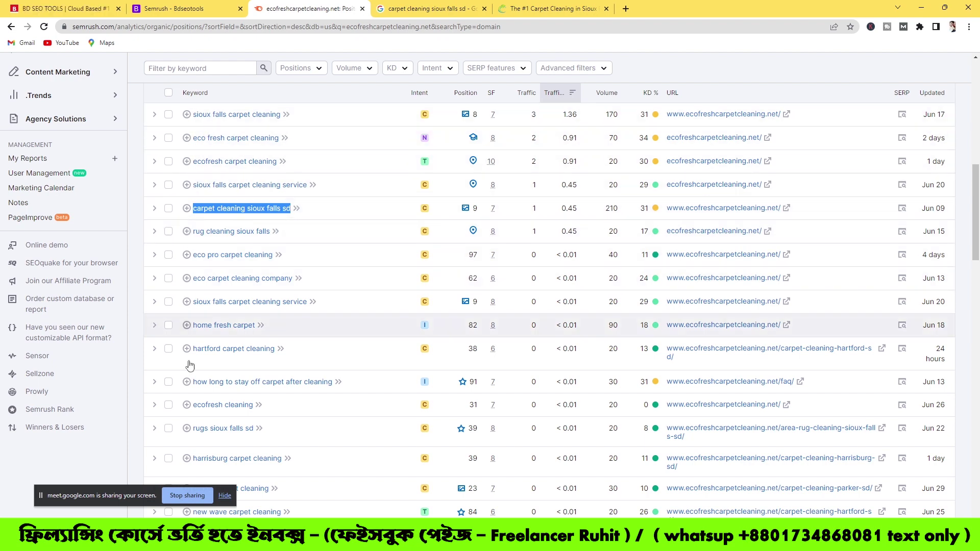
scroll(217, 413, down, 3)
scroll(216, 413, down, 5)
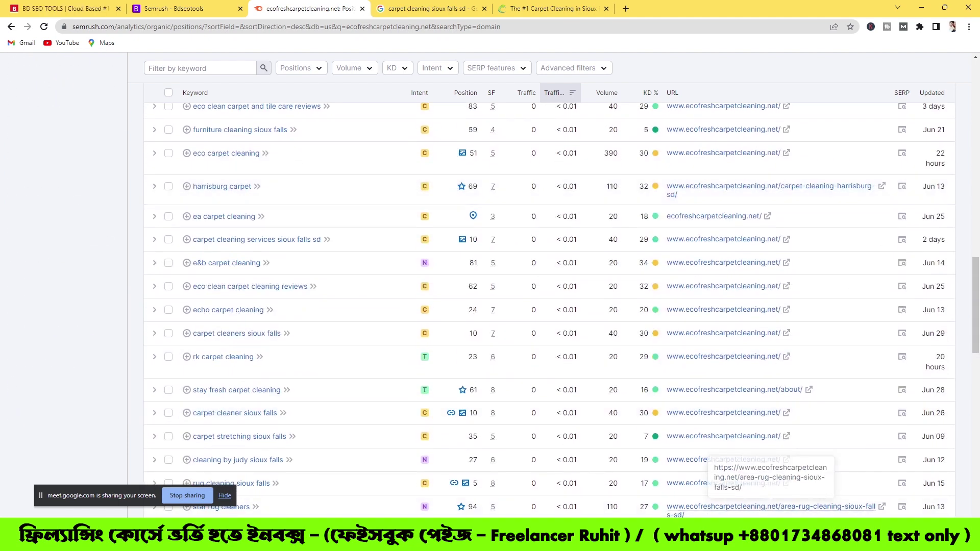
key(alt+Tab)
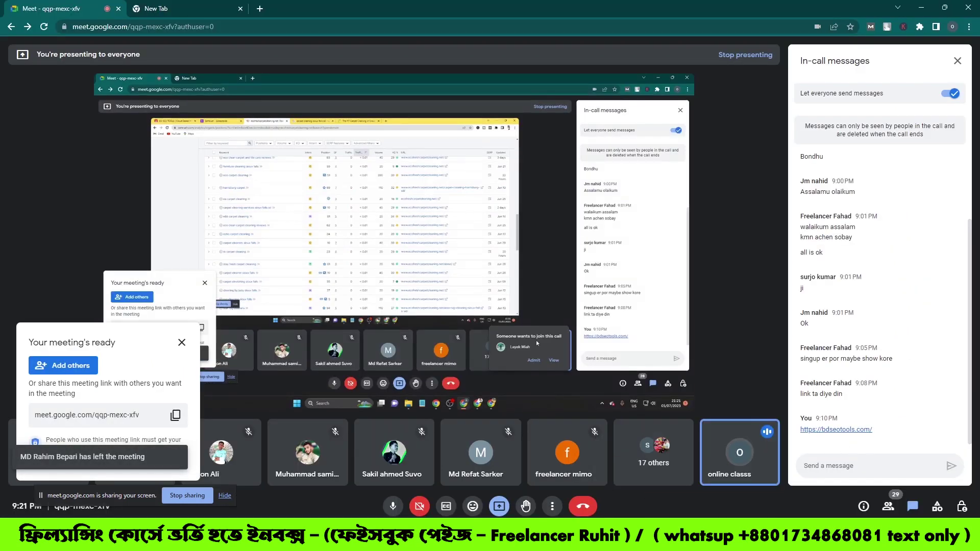
key(alt+Tab)
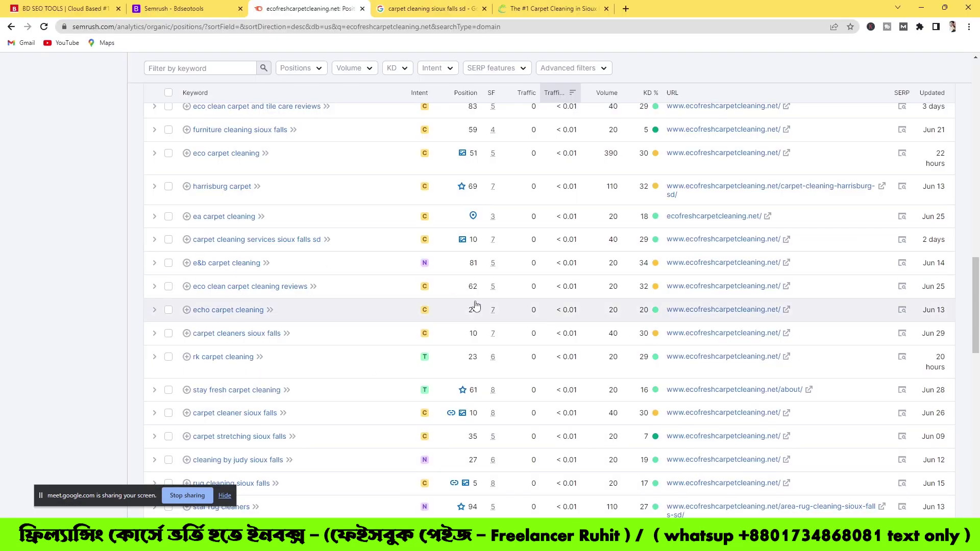
Step: Examine the positions, traffic and search volumes of EcoFresh's organic keywords alongside the keyword and traffic totals
scroll(474, 386, down, 6)
scroll(473, 386, up, 10)
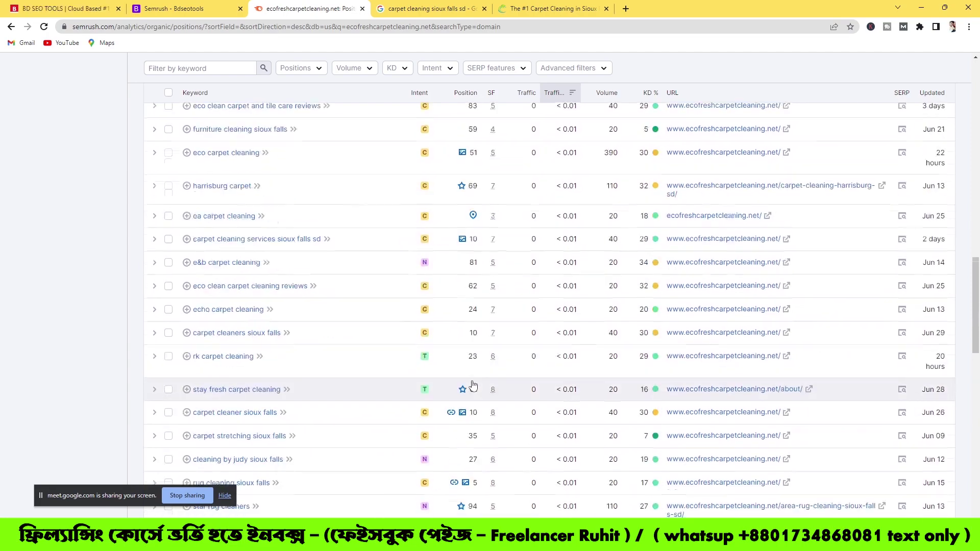
scroll(357, 322, down, 1)
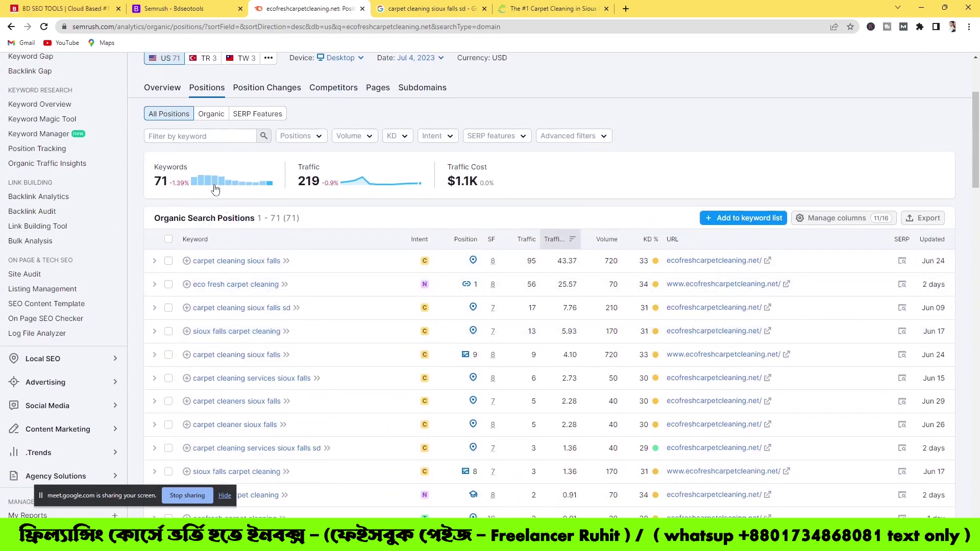
scroll(245, 380, down, 1)
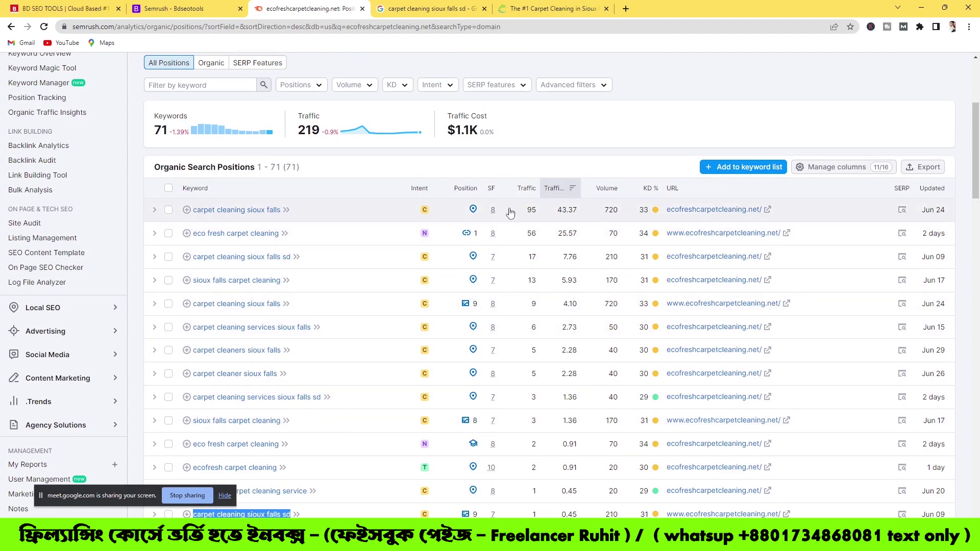
scroll(492, 352, down, 4)
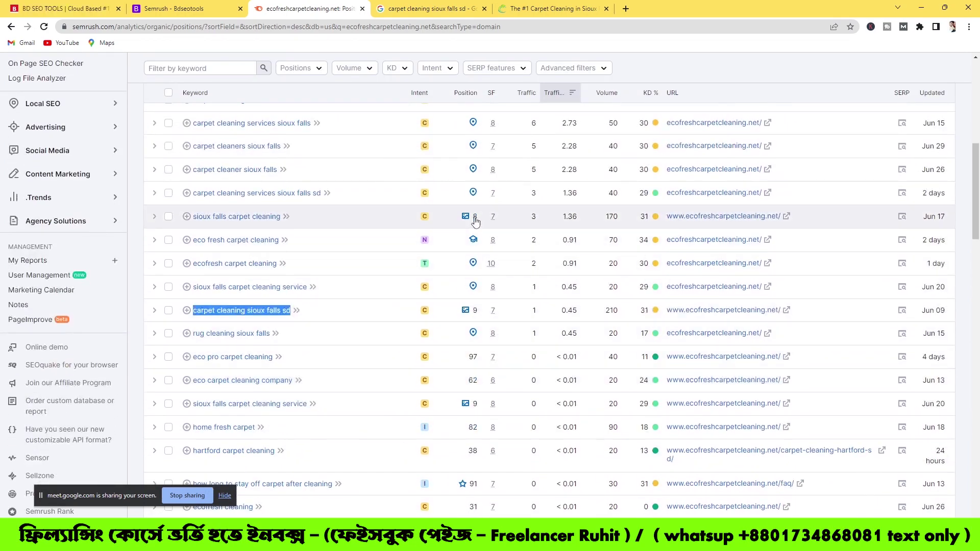
scroll(475, 217, up, 3)
scroll(480, 229, down, 4)
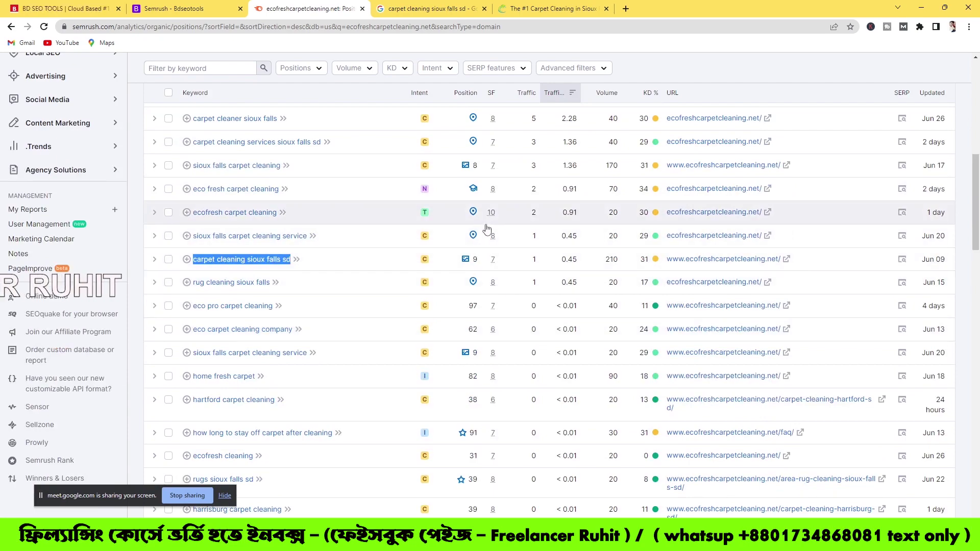
scroll(523, 401, up, 9)
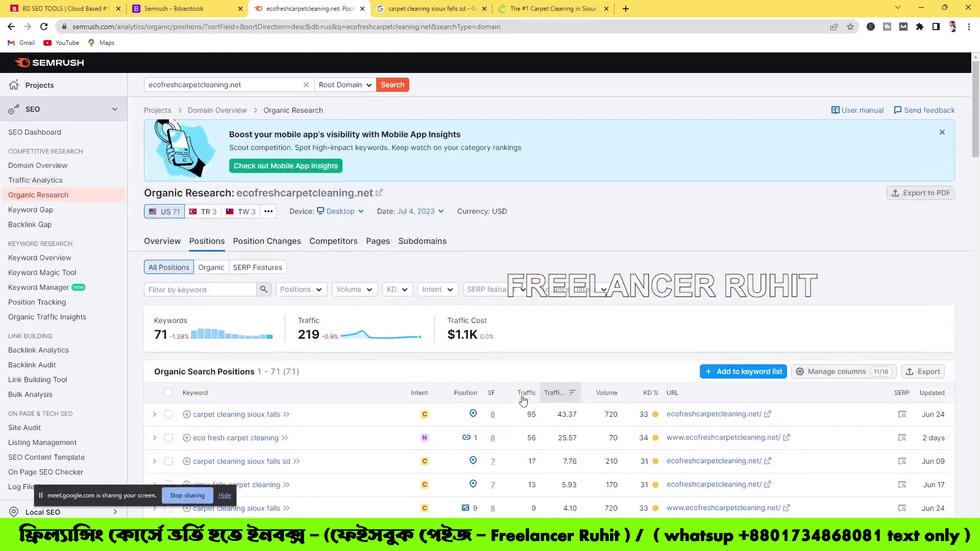
scroll(524, 401, down, 1)
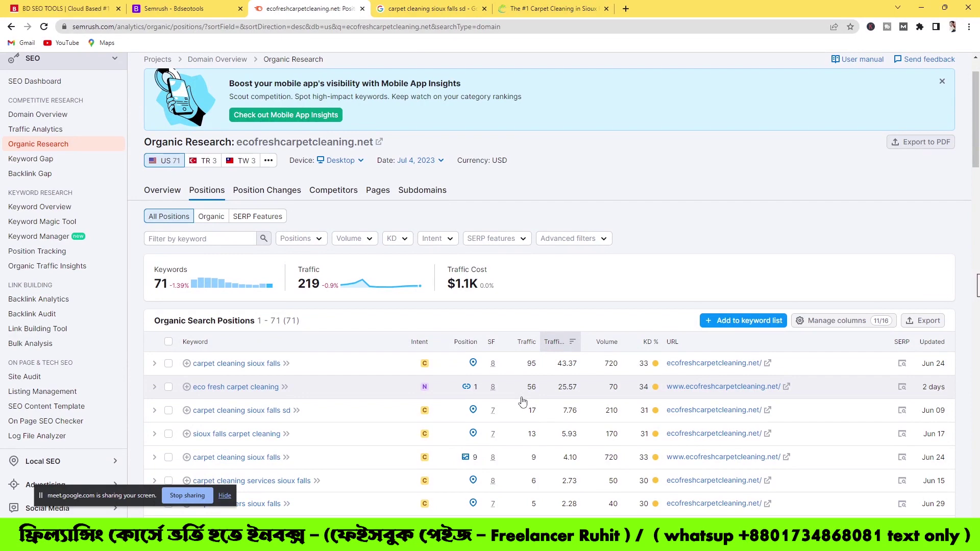
scroll(500, 387, down, 4)
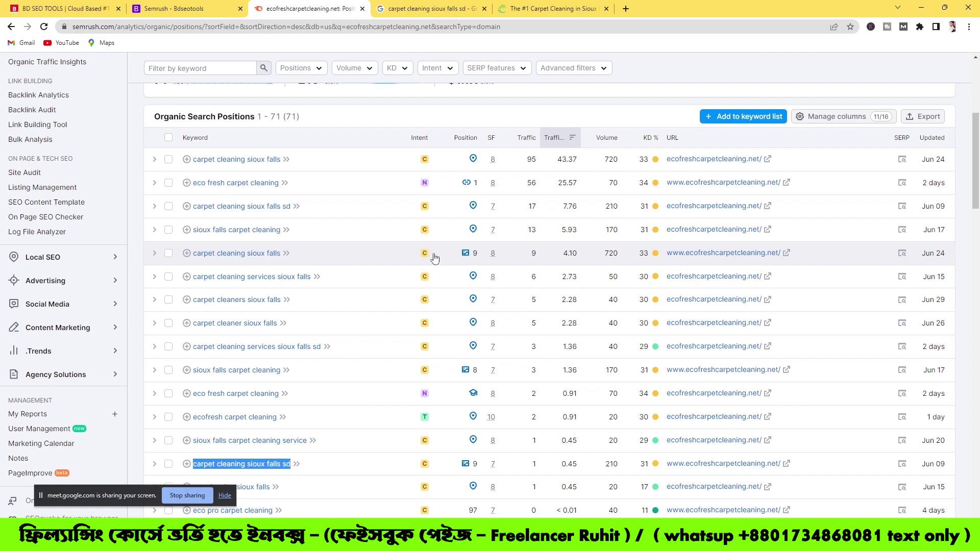
scroll(440, 277, up, 5)
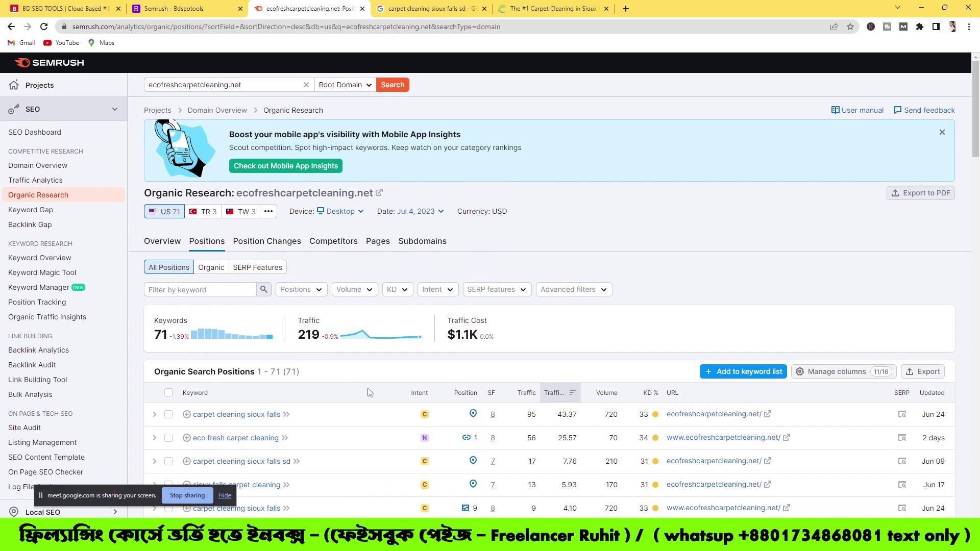
Step: Filter the organic keywords by a custom search volume range starting from 70
scroll(368, 357, down, 2)
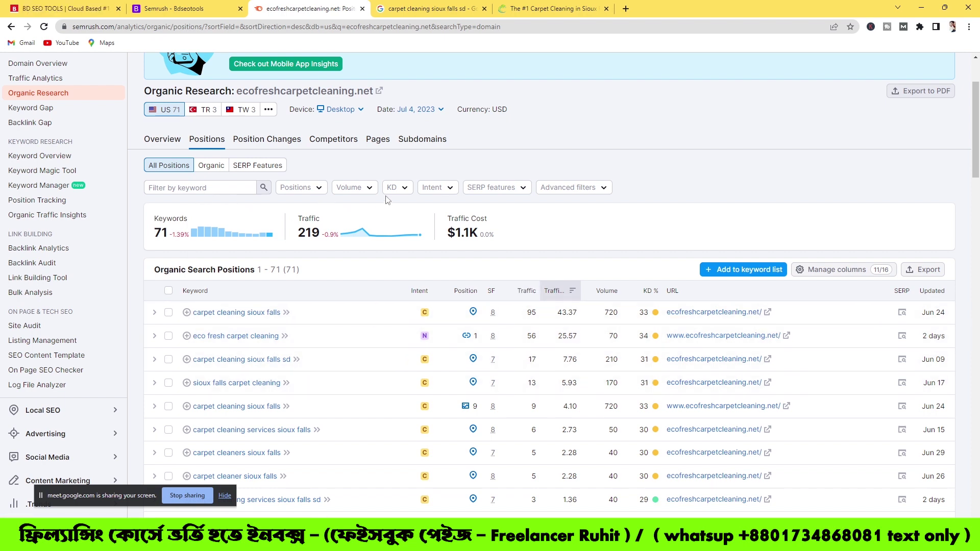
click(354, 195)
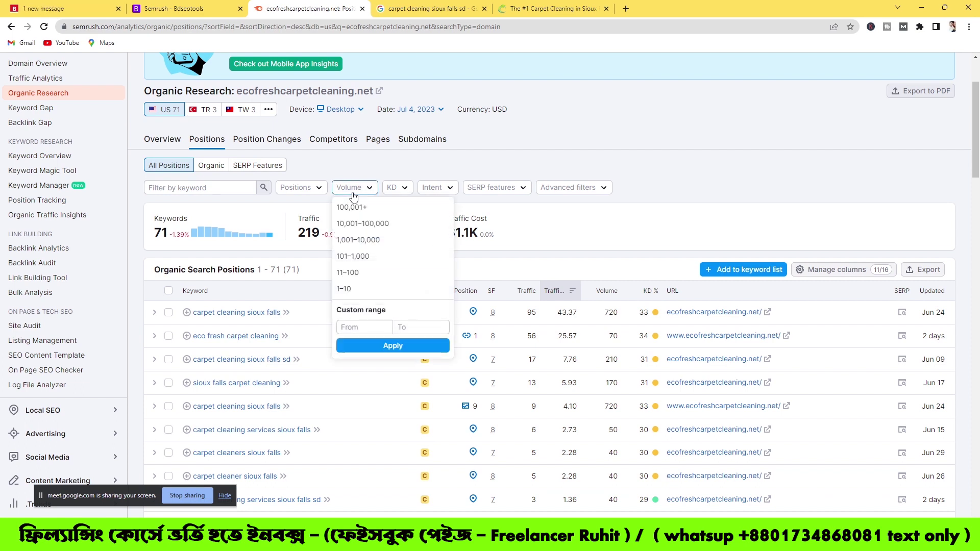
click(354, 326)
text(70)
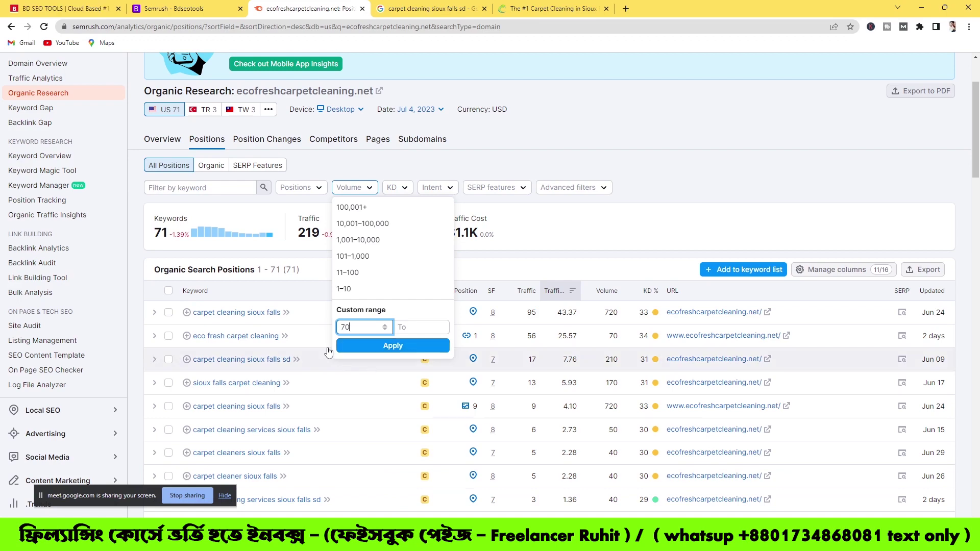
click(361, 347)
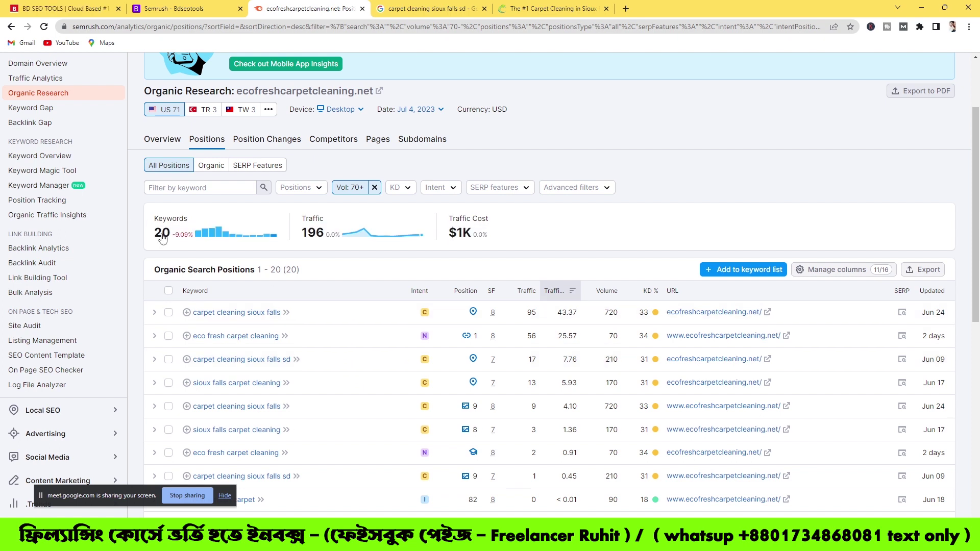
Step: Set the volume filter's custom range to start from 40 and look over the filtered keywords
click(350, 187)
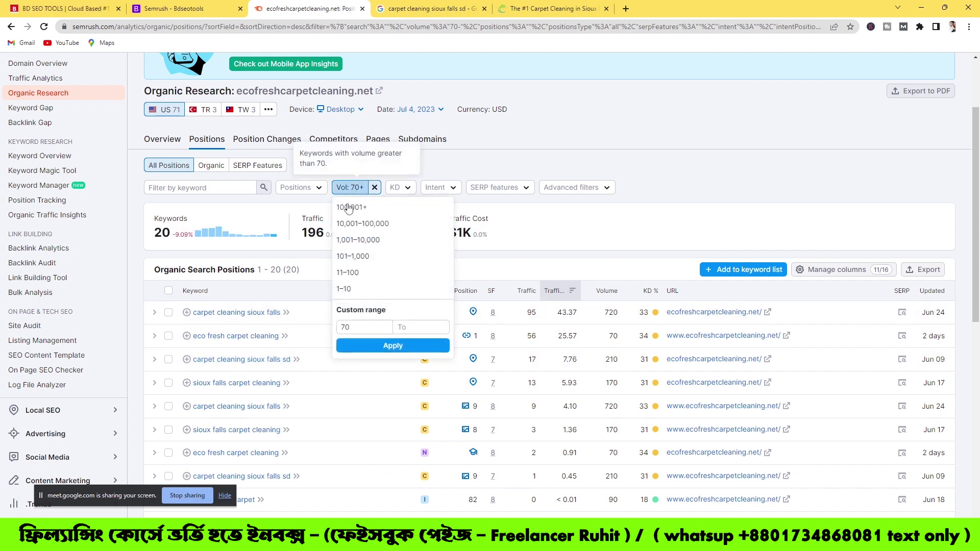
click(361, 327)
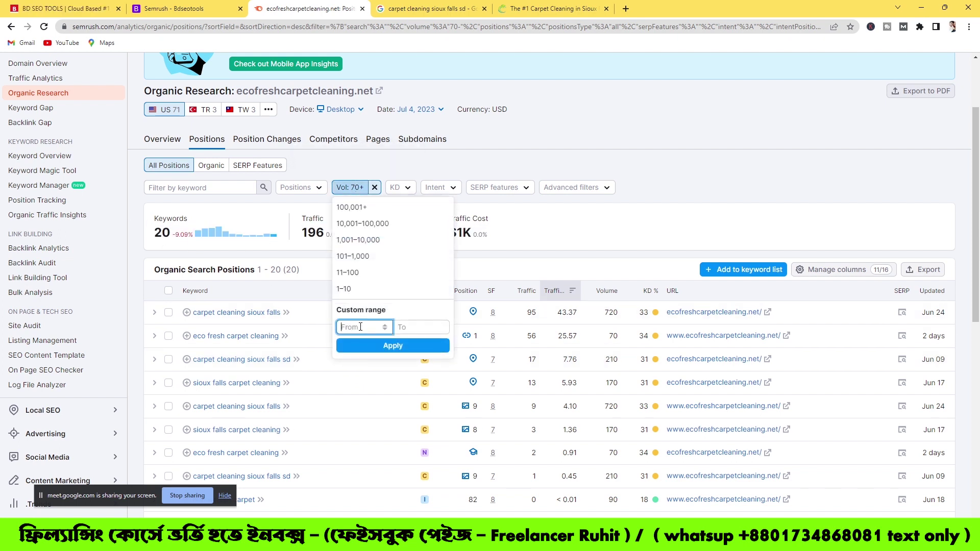
text(40)
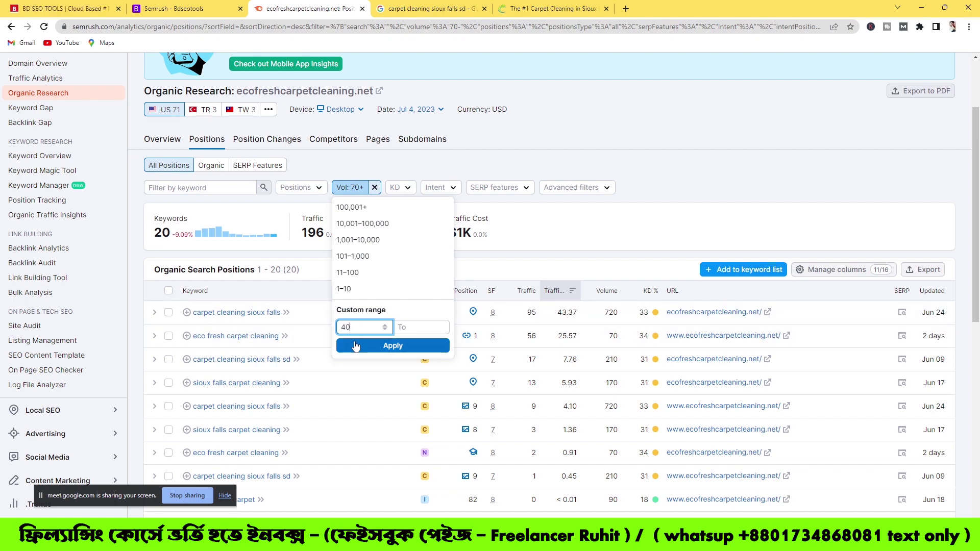
click(356, 346)
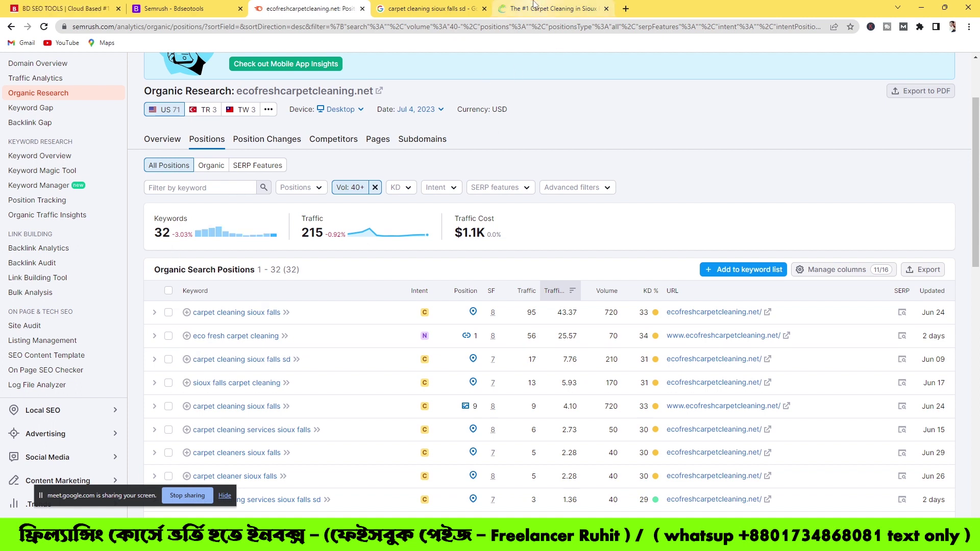
mouse_move(528, 4)
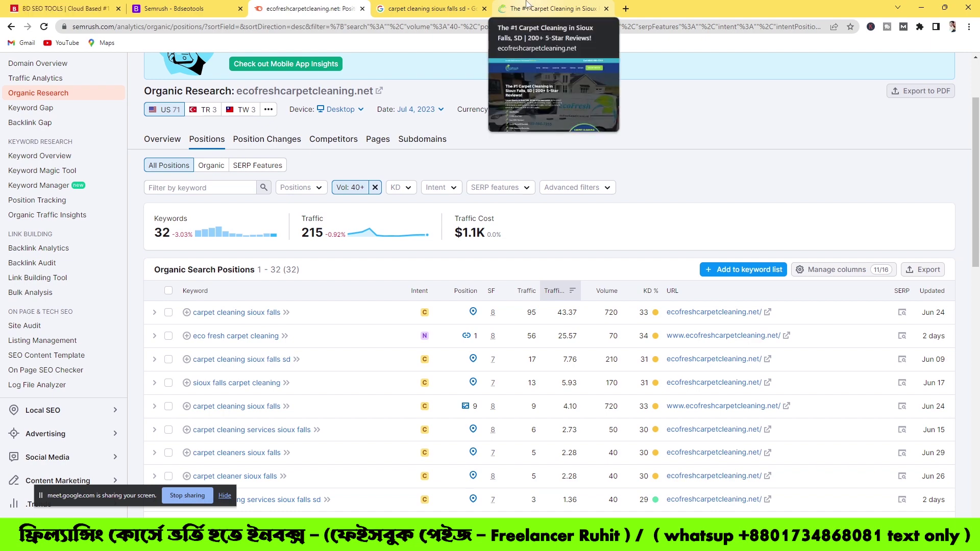
scroll(393, 388, down, 5)
scroll(234, 245, up, 2)
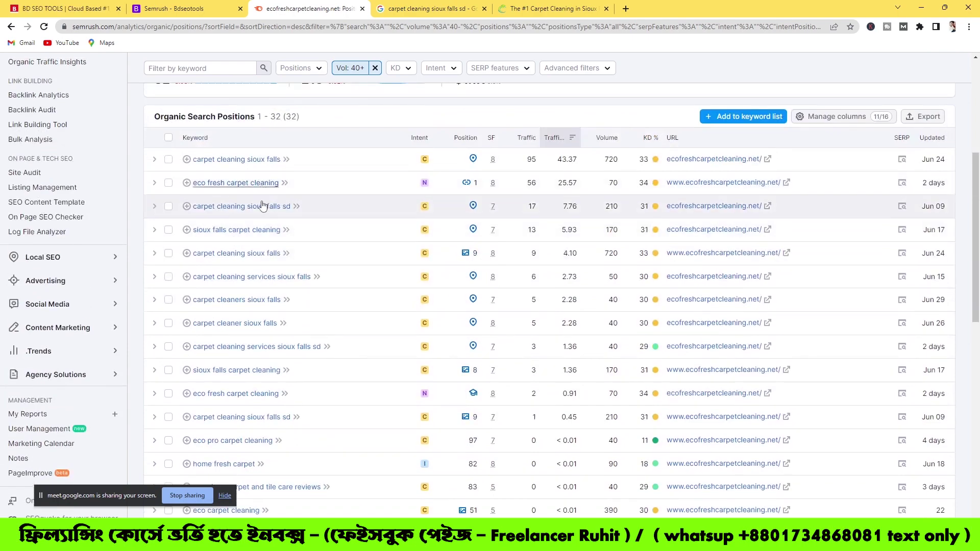
Step: Select the keywords eco pro carpet cleaning, home fresh carpet, eco clean carpet and tile care reviews, eco carpet cleaning and harrisburg carpet
scroll(385, 361, up, 3)
scroll(396, 344, down, 2)
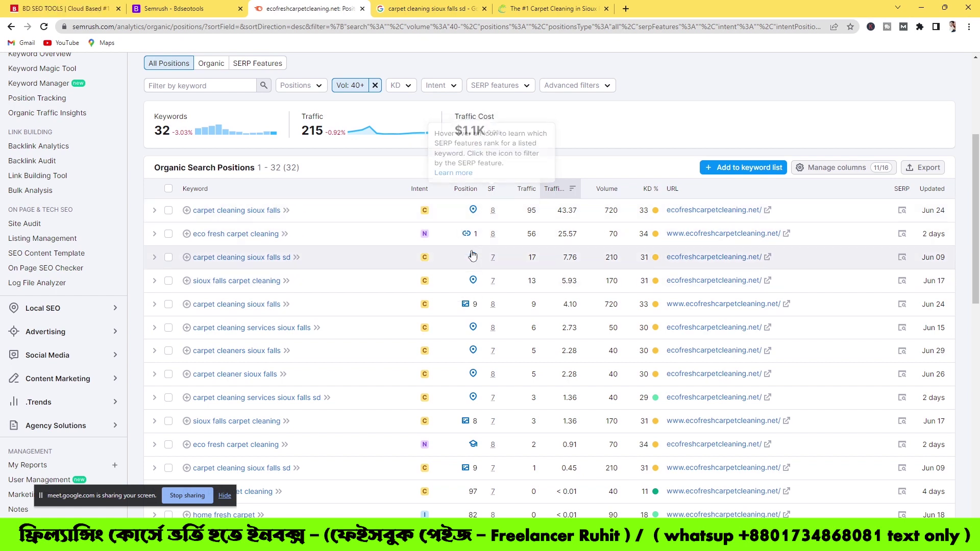
mouse_move(491, 188)
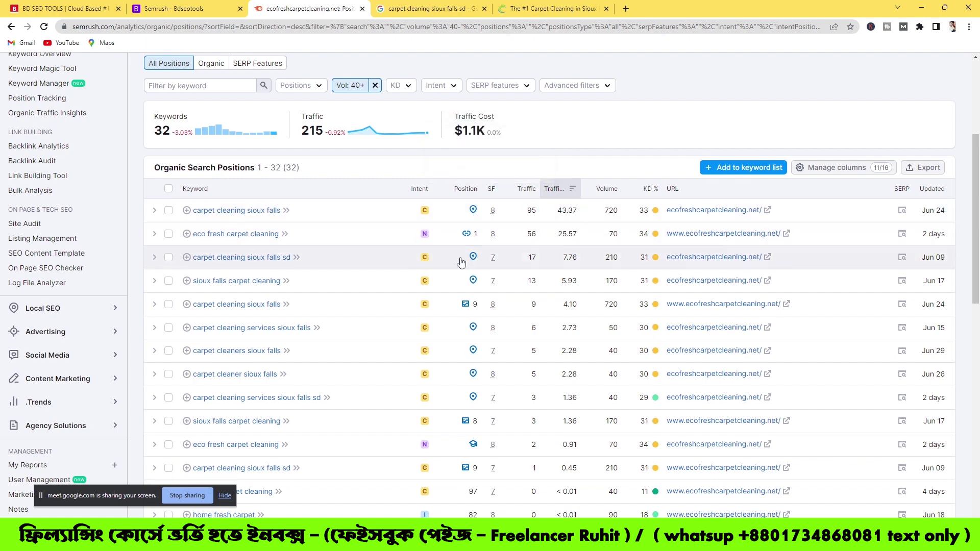
scroll(466, 306, down, 1)
scroll(465, 310, down, 4)
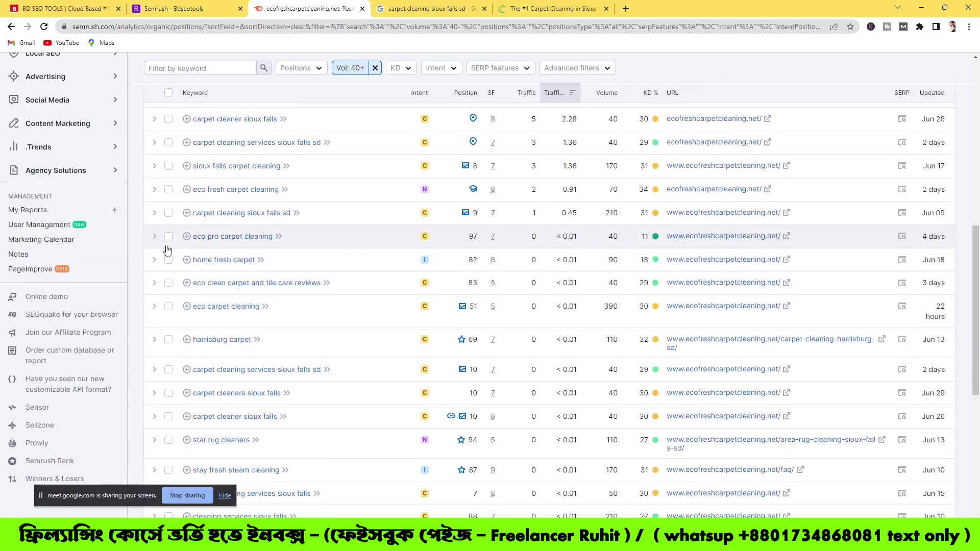
click(169, 238)
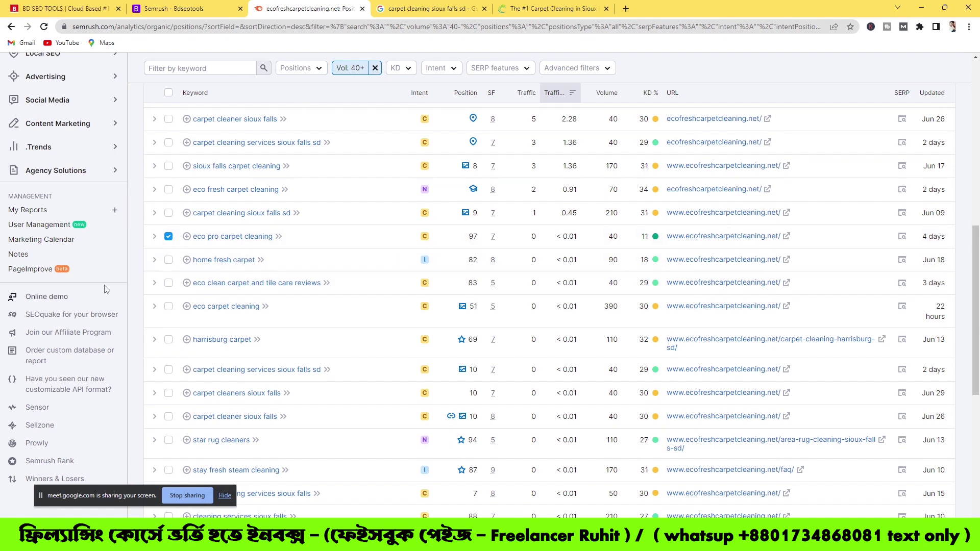
click(164, 266)
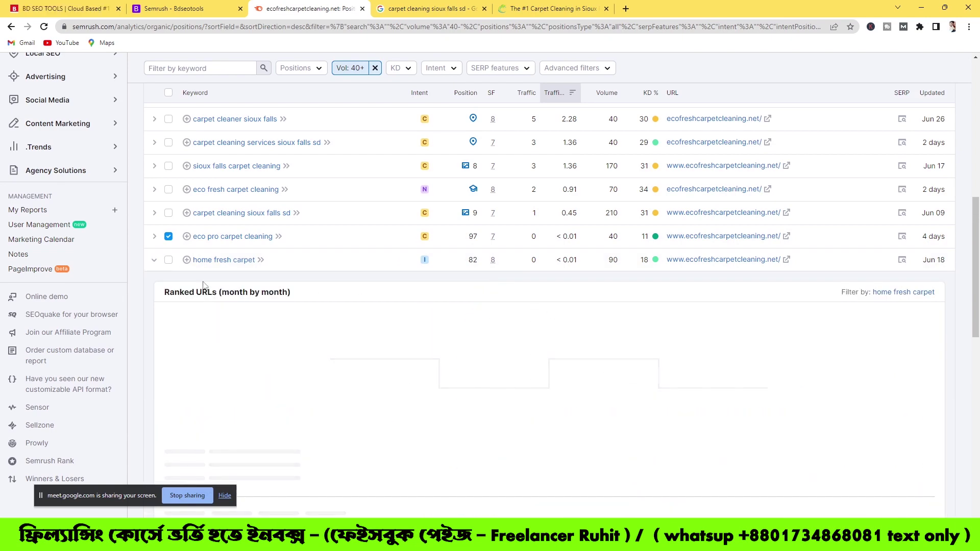
click(154, 261)
click(169, 260)
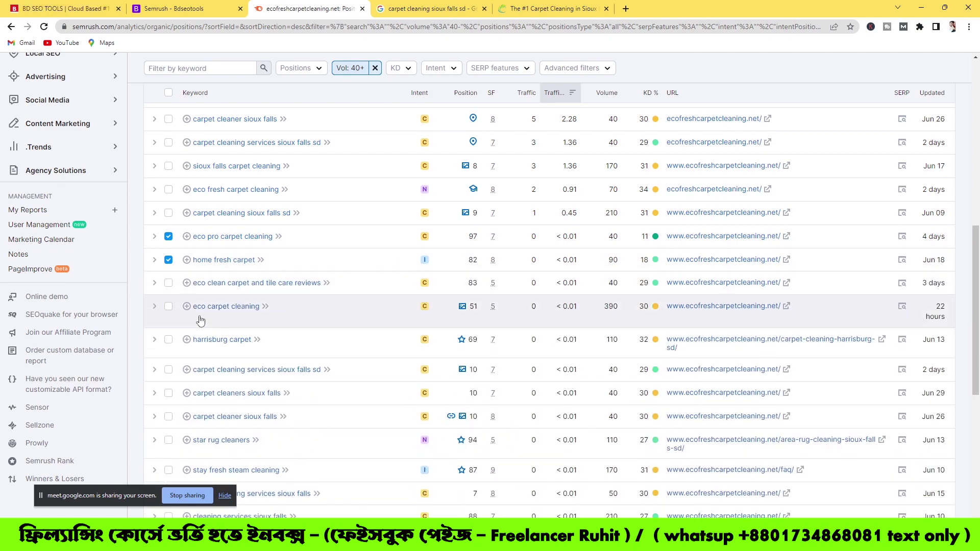
click(169, 282)
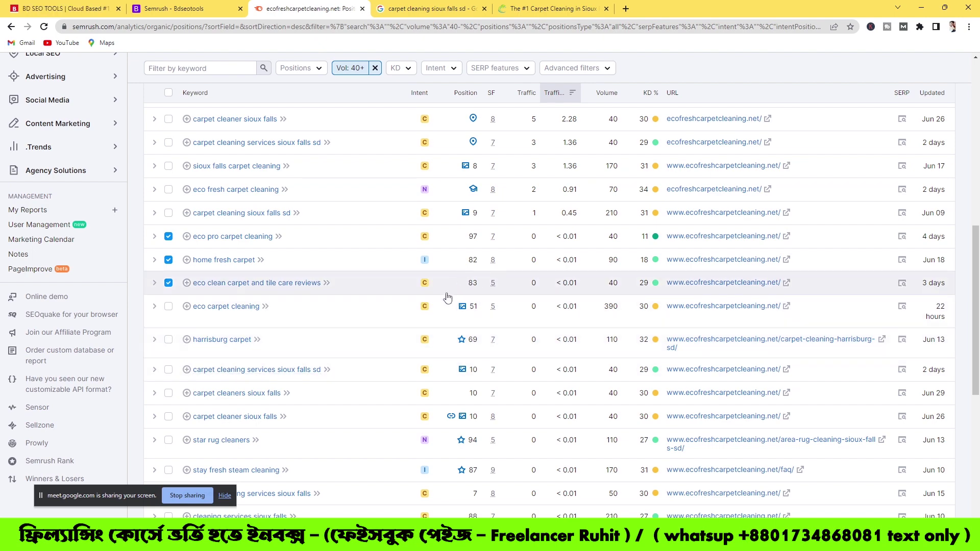
click(168, 307)
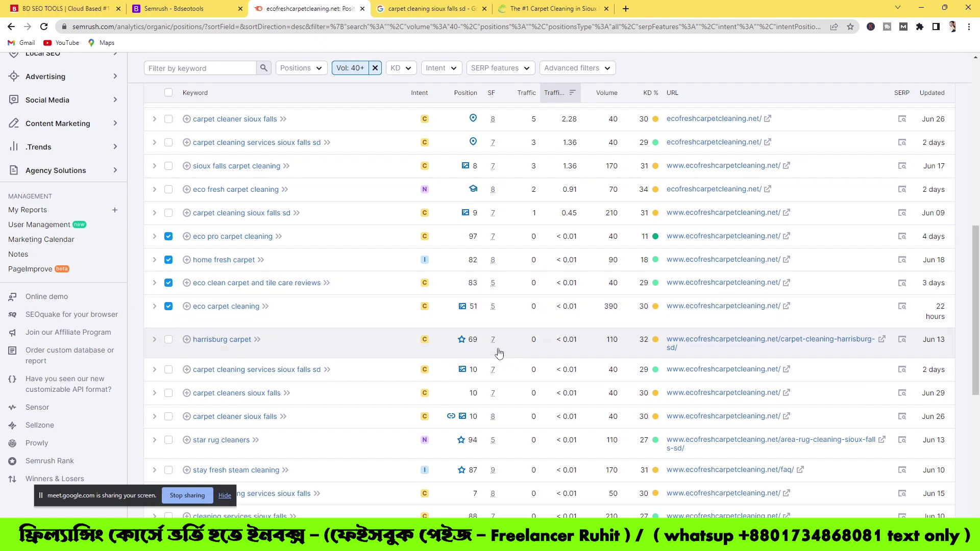
click(169, 340)
Step: Add the keywords stay fresh steam cleaning and star rug cleaners to the selection in the positions table
scroll(444, 378, down, 2)
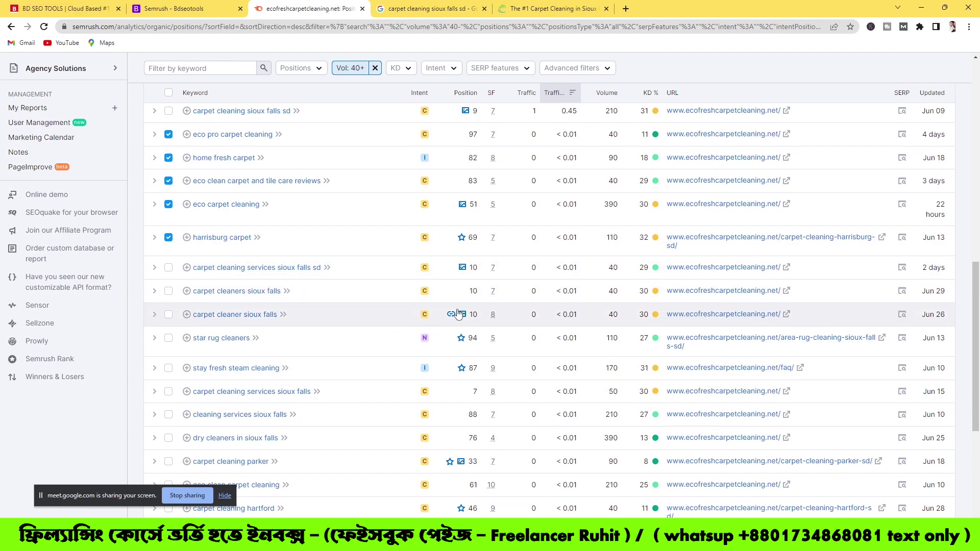
scroll(451, 359, down, 1)
scroll(451, 360, down, 1)
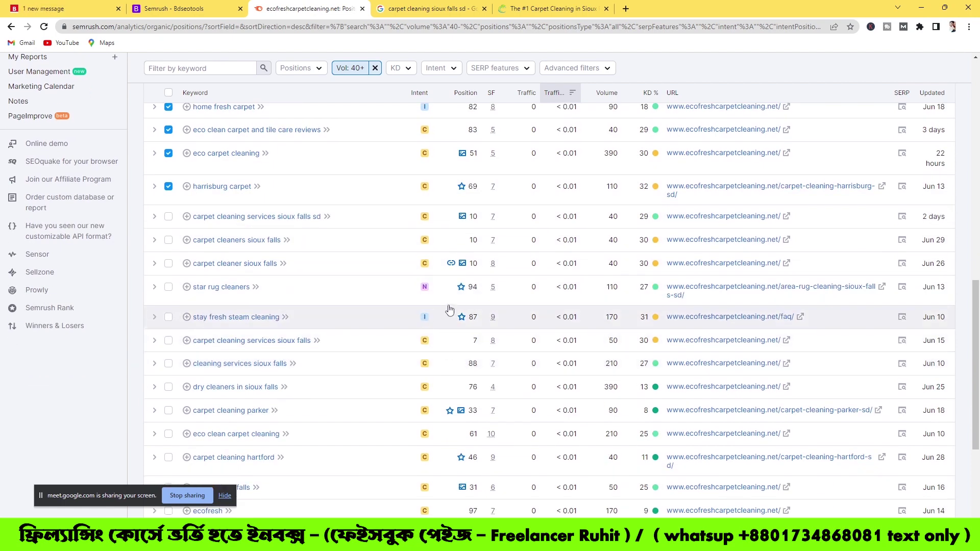
click(168, 318)
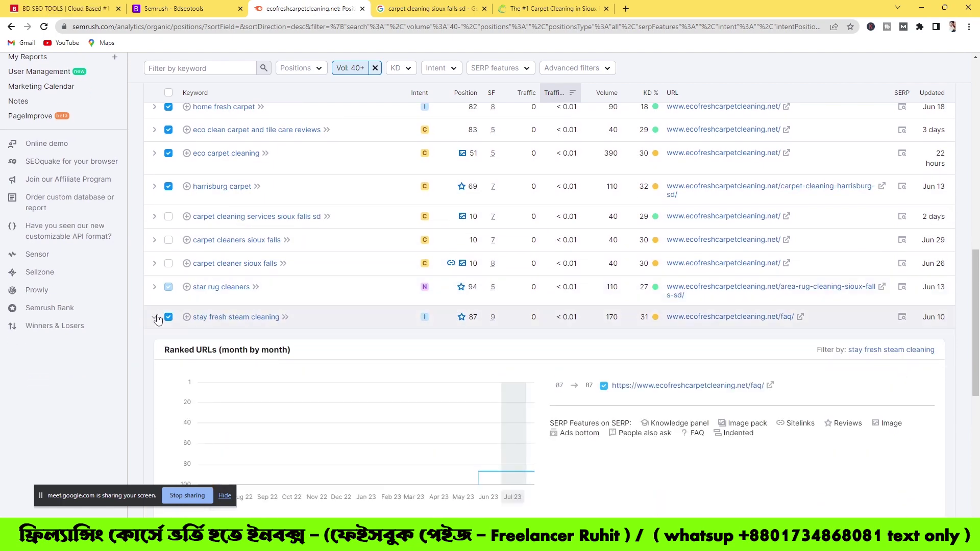
click(169, 287)
Step: Also select cleaning services sioux falls, dry cleaners in sioux falls, carpet cleaning parker, eco clean carpet cleaning and carpet cleaning hartford
scroll(573, 348, down, 3)
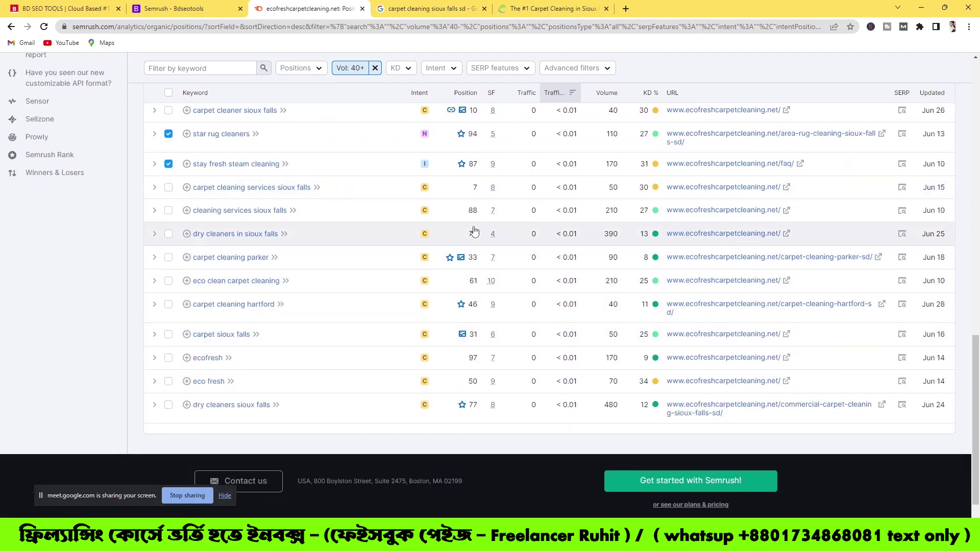
click(168, 210)
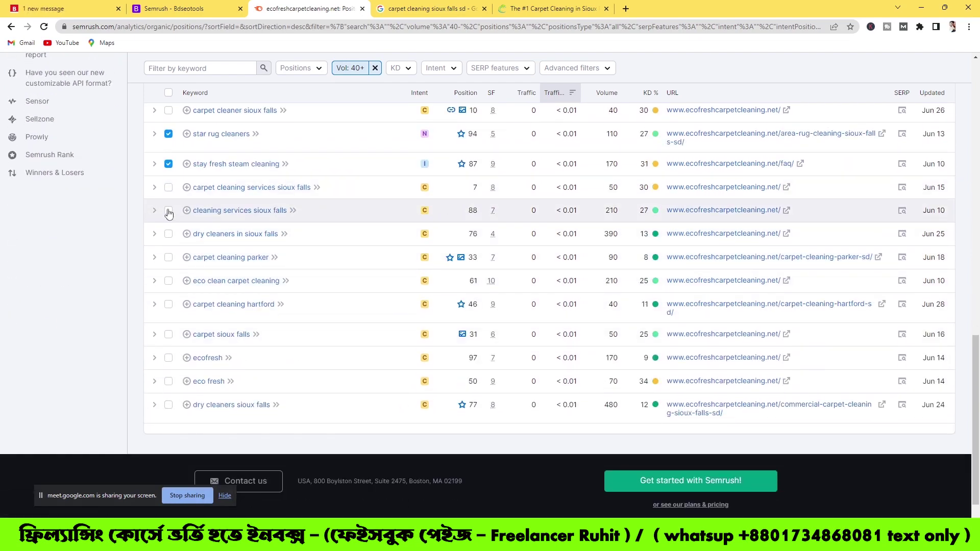
click(168, 236)
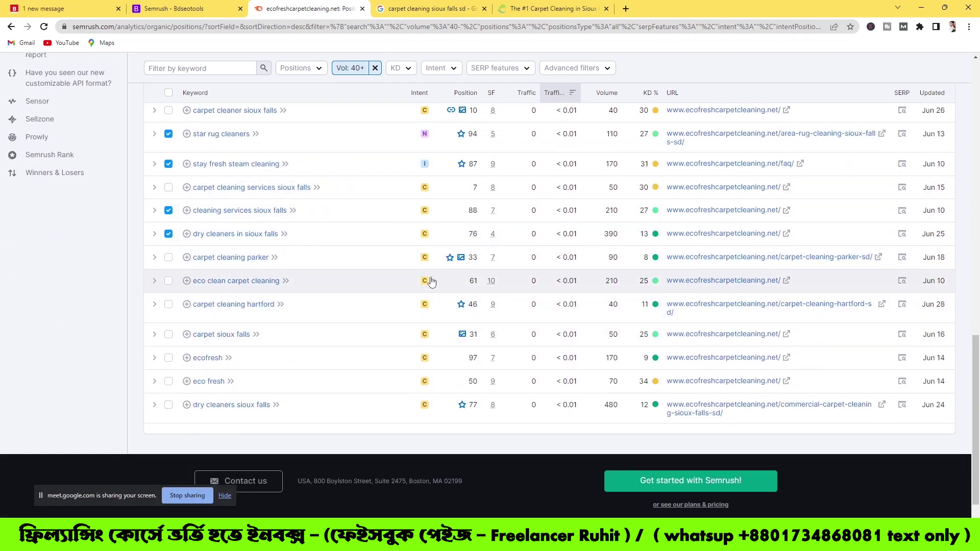
click(168, 257)
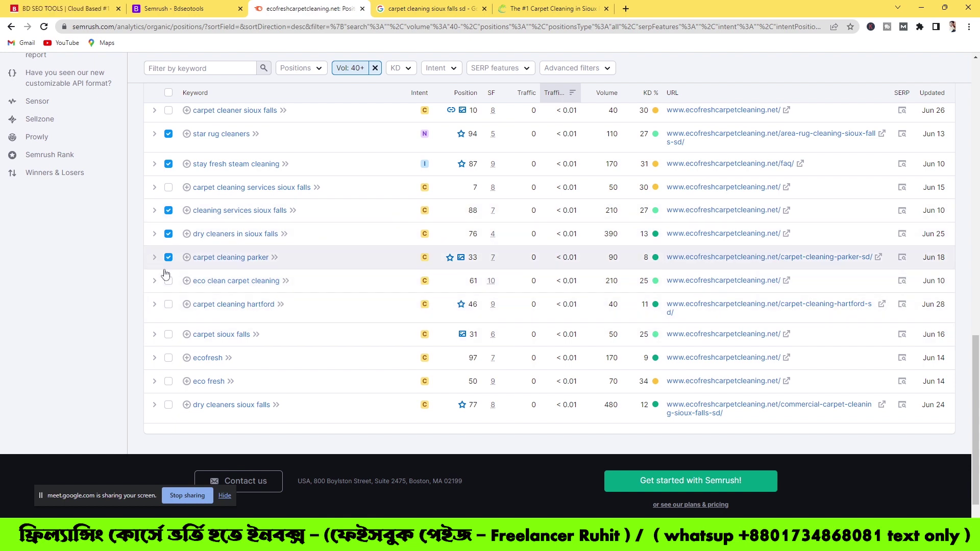
click(169, 282)
click(168, 305)
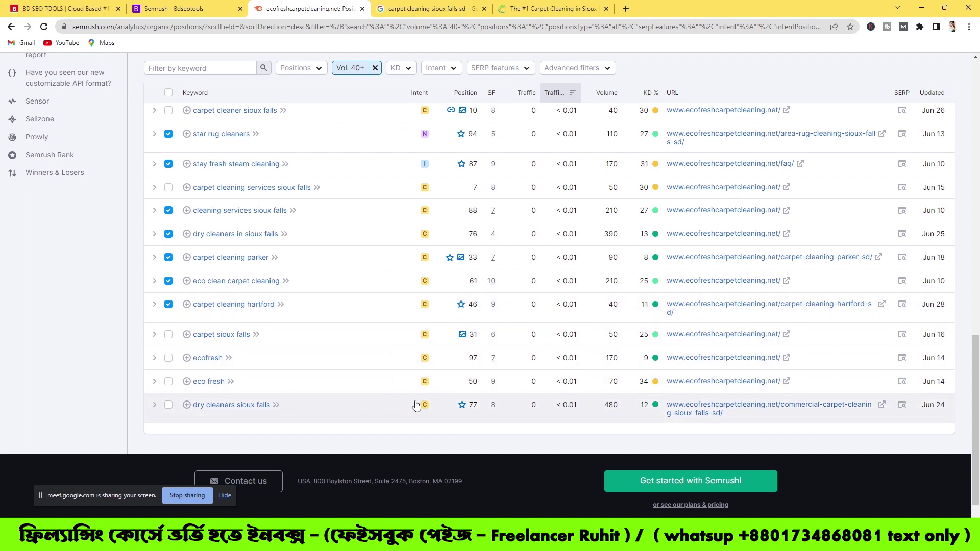
Step: Add the last four keywords to the selection: carpet sioux falls, ecofresh, eco fresh and dry cleaners sioux falls
click(169, 334)
click(168, 358)
click(168, 381)
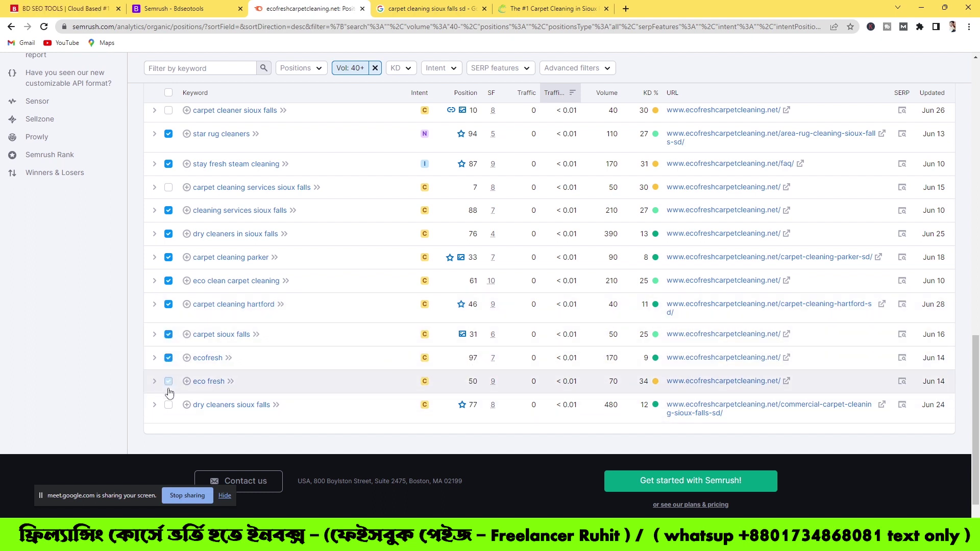
click(168, 405)
Step: Check the selection in the positions table and export only the selected keywords as a spreadsheet file
scroll(399, 351, up, 2)
scroll(400, 351, up, 10)
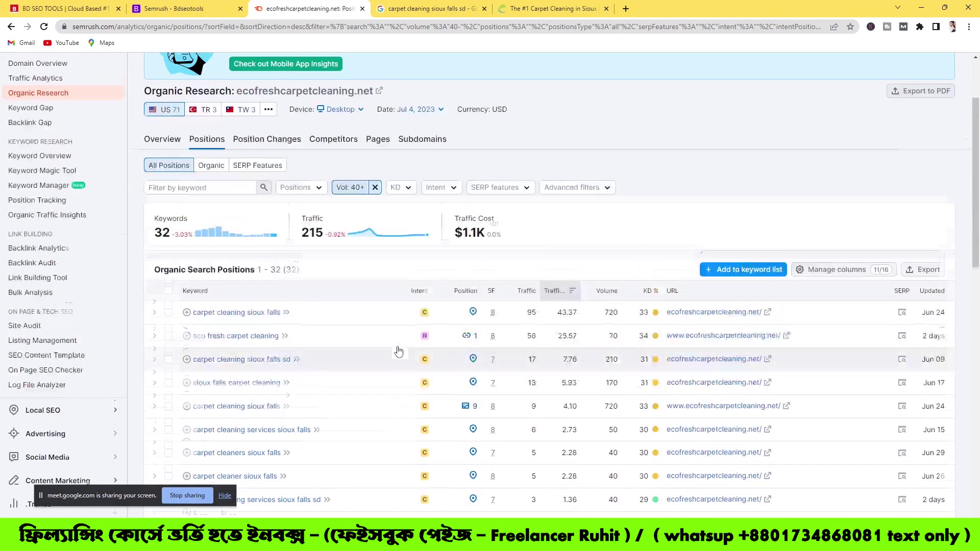
scroll(411, 343, down, 3)
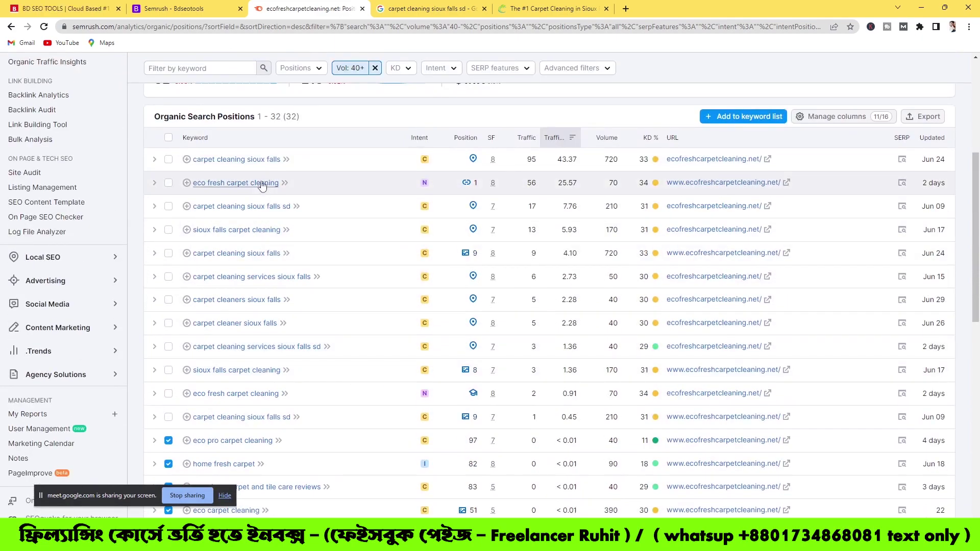
scroll(696, 322, down, 5)
scroll(660, 314, up, 6)
scroll(659, 314, up, 3)
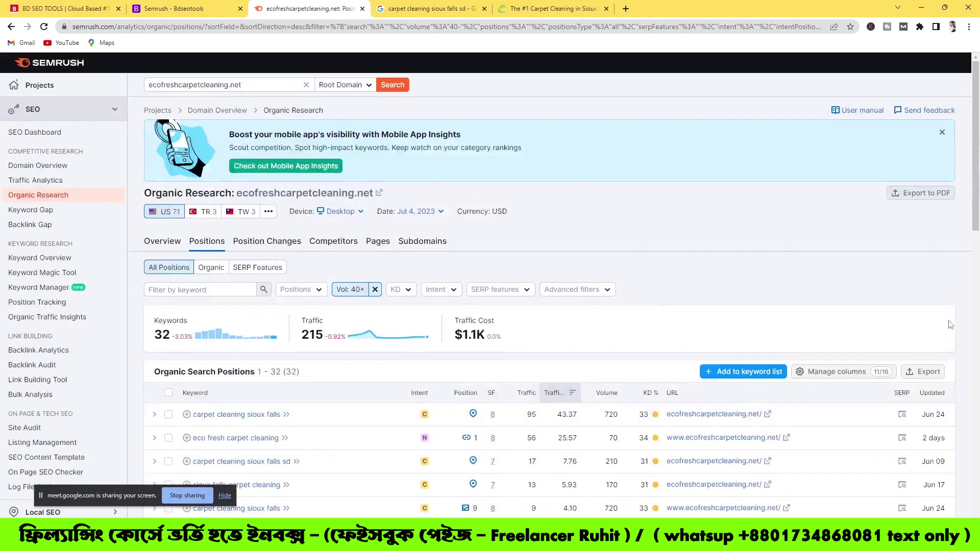
scroll(838, 343, down, 6)
scroll(797, 343, up, 5)
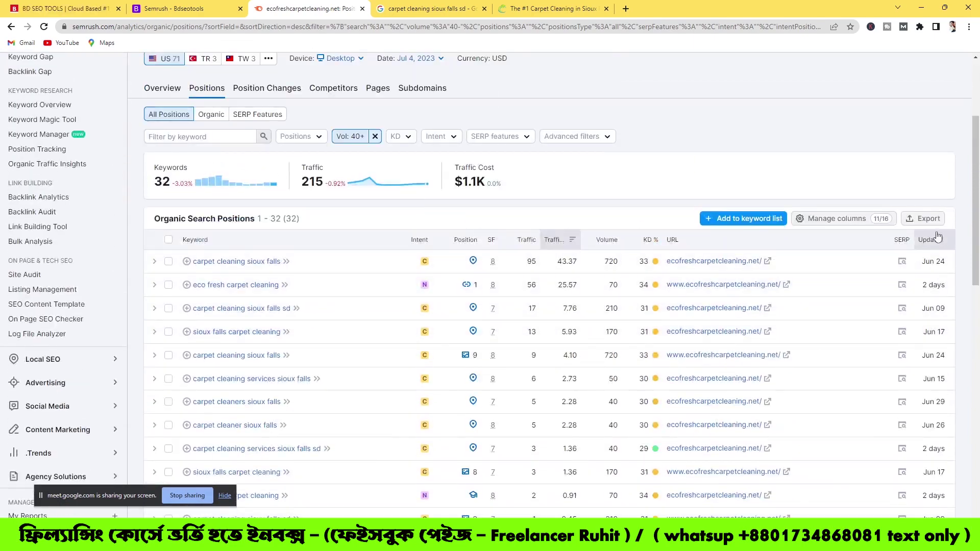
click(918, 224)
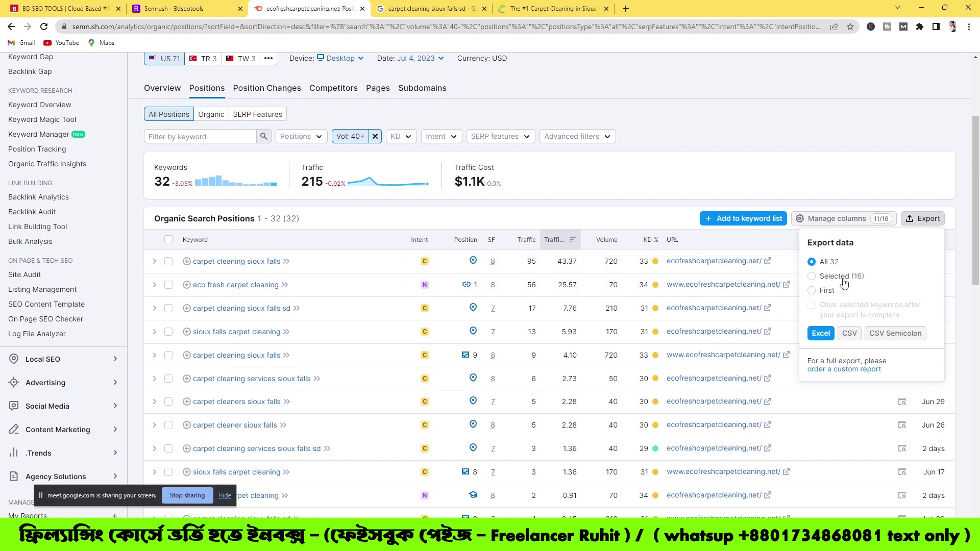
click(812, 277)
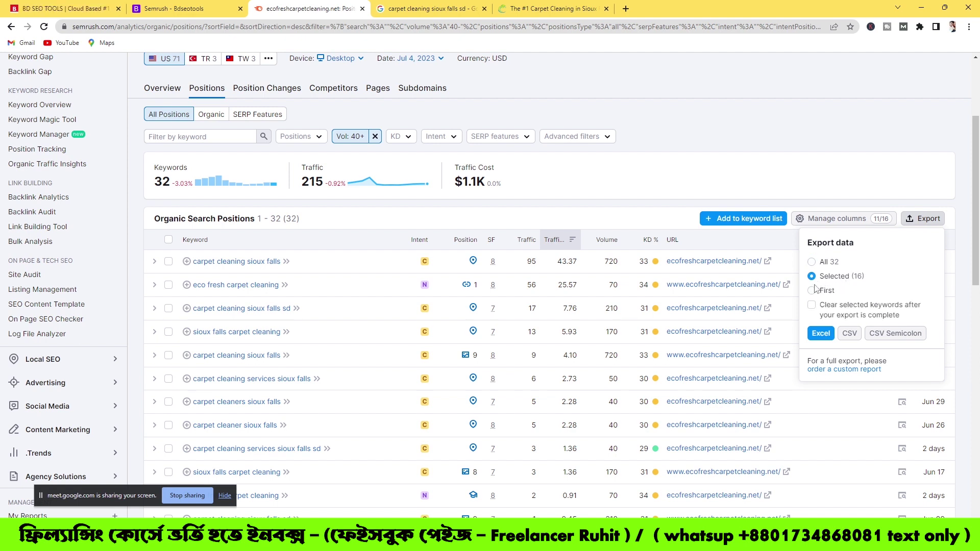
click(831, 335)
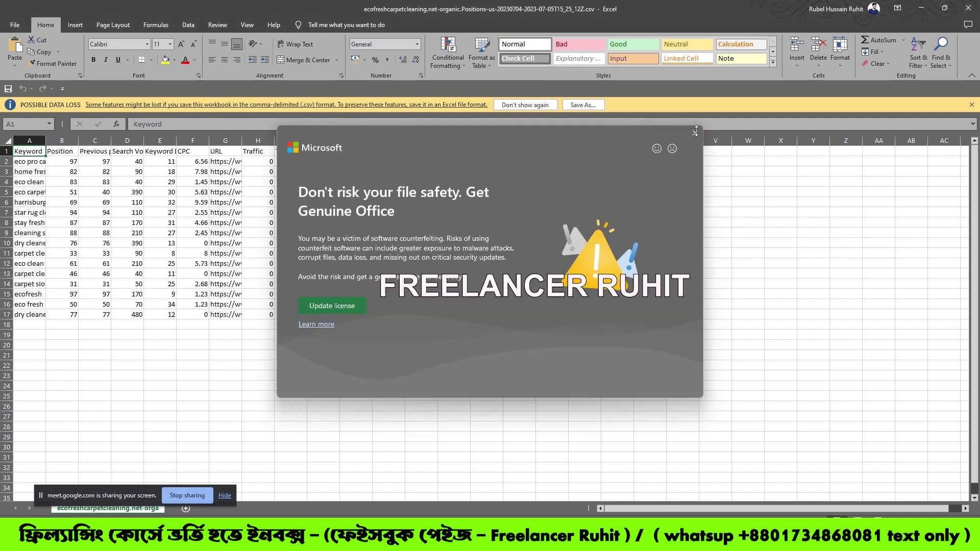
Step: Dismiss the Office licence notice and copy the whole exported keyword table, cells A1 to R19, in Excel
click(694, 133)
mouse_move(582, 350)
mouse_down()
mouse_move(92, 215)
mouse_move(15, 161)
mouse_up()
right_click(24, 166)
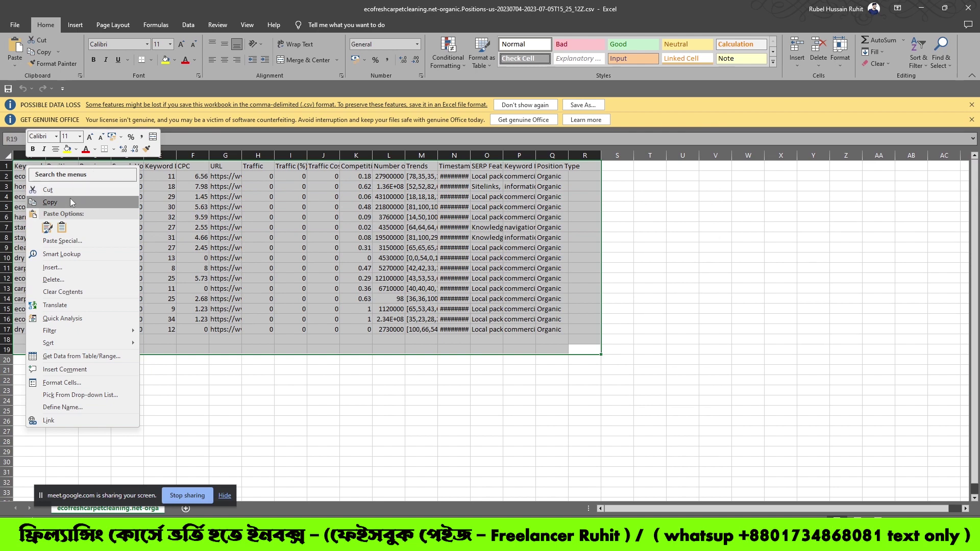
click(41, 202)
Step: Switch to the untitled Google Sheets spreadsheet and paste the keyword table starting at cell B6
key(alt+Tab)
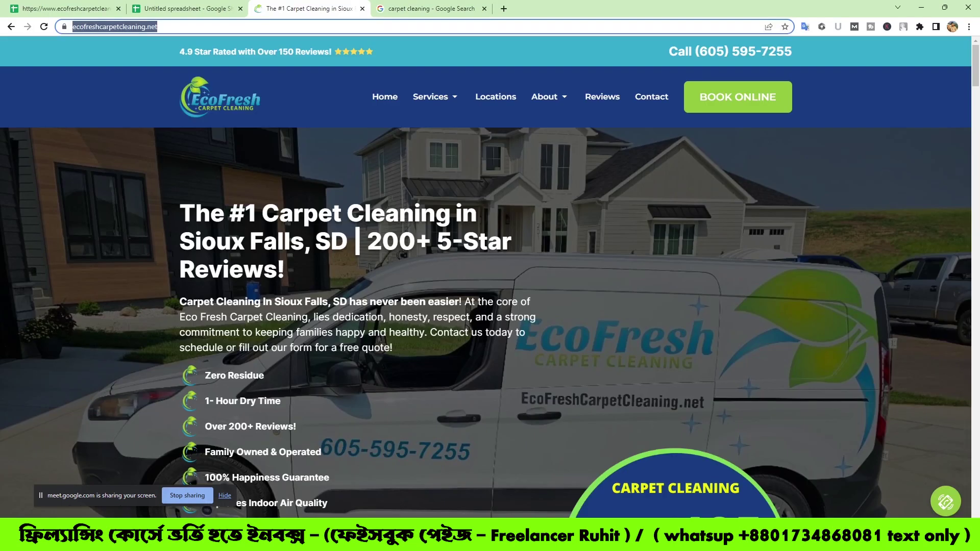
click(403, 9)
click(186, 9)
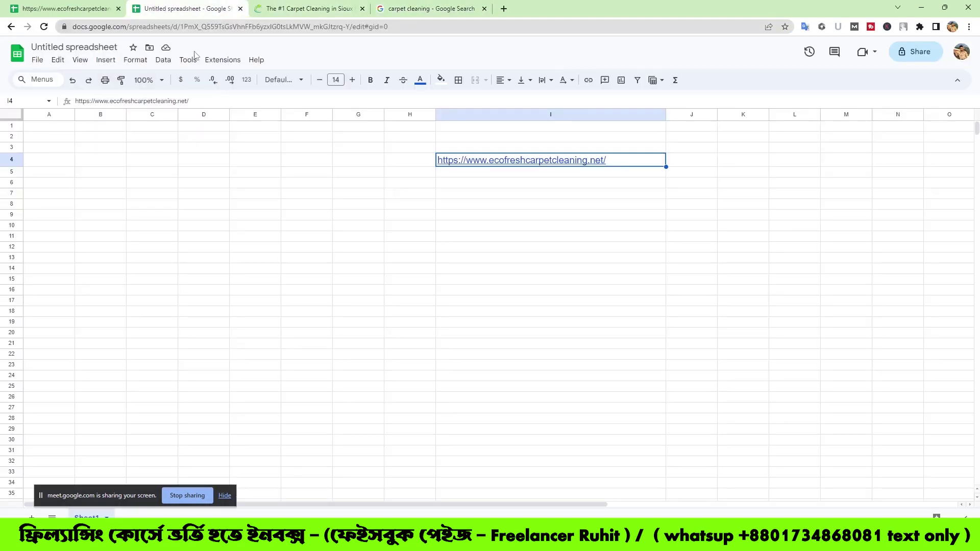
right_click(117, 185)
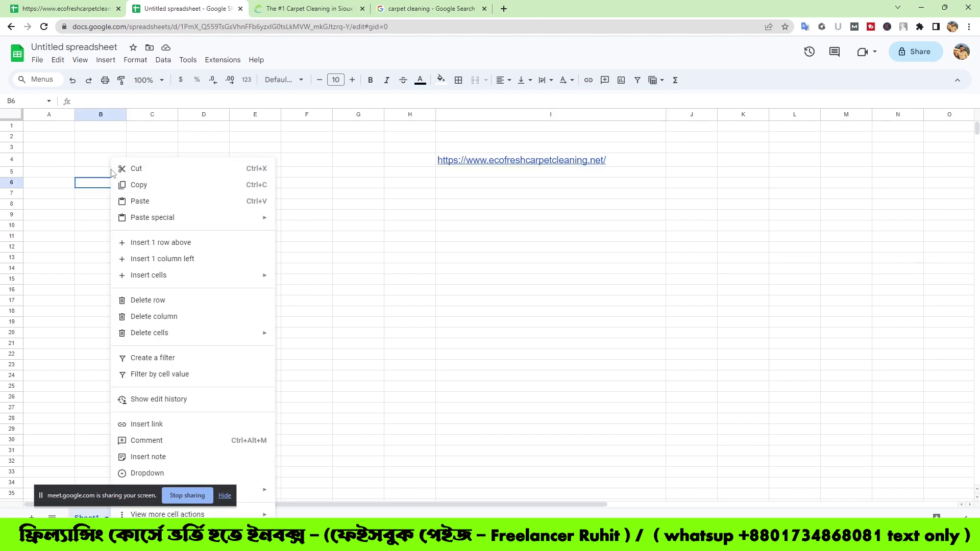
mouse_move(146, 218)
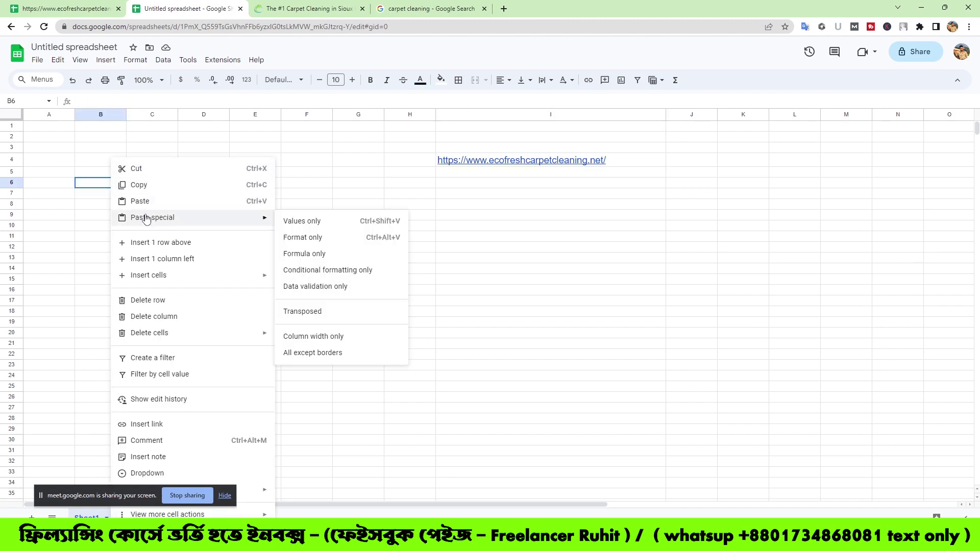
click(136, 202)
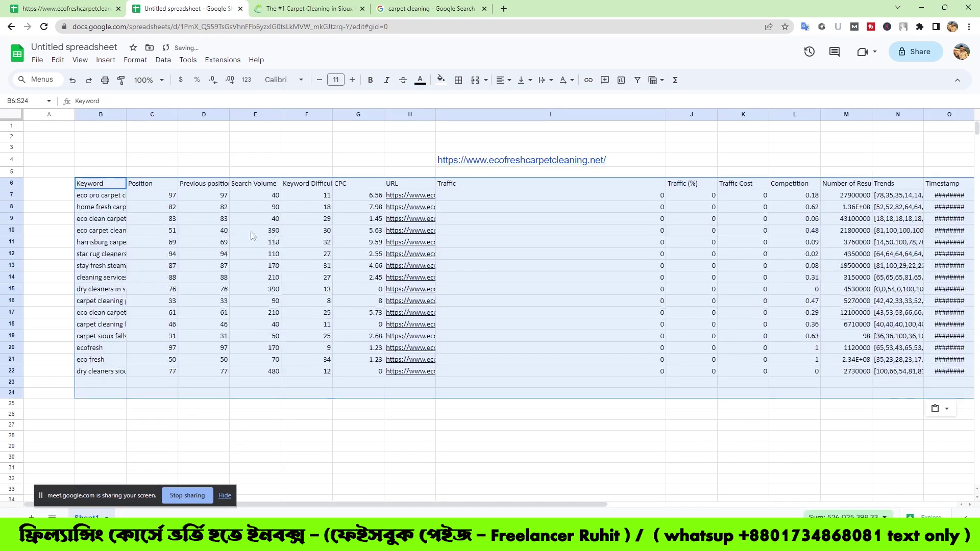
click(362, 399)
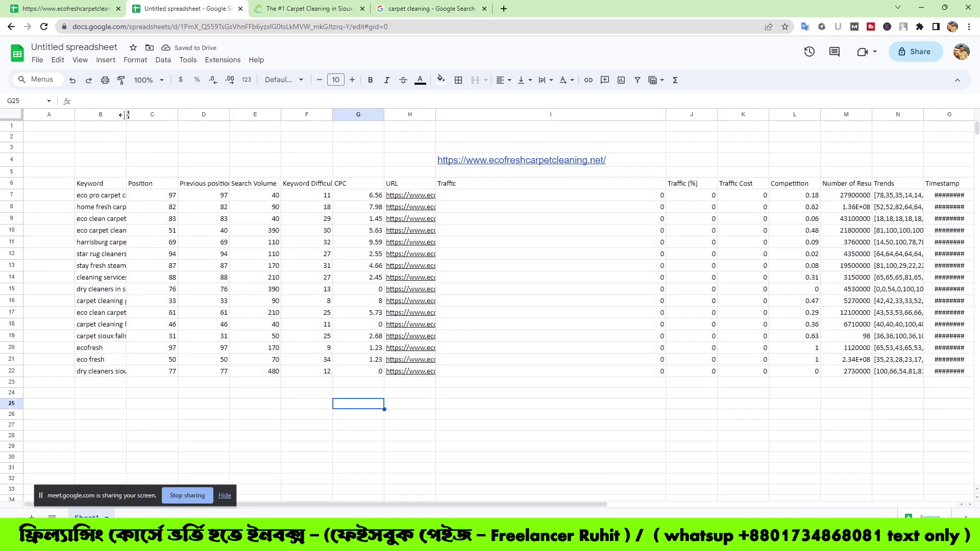
Step: Widen columns B to H so the keywords, headers and URLs of the pasted table are readable
drag(126, 114, 273, 115)
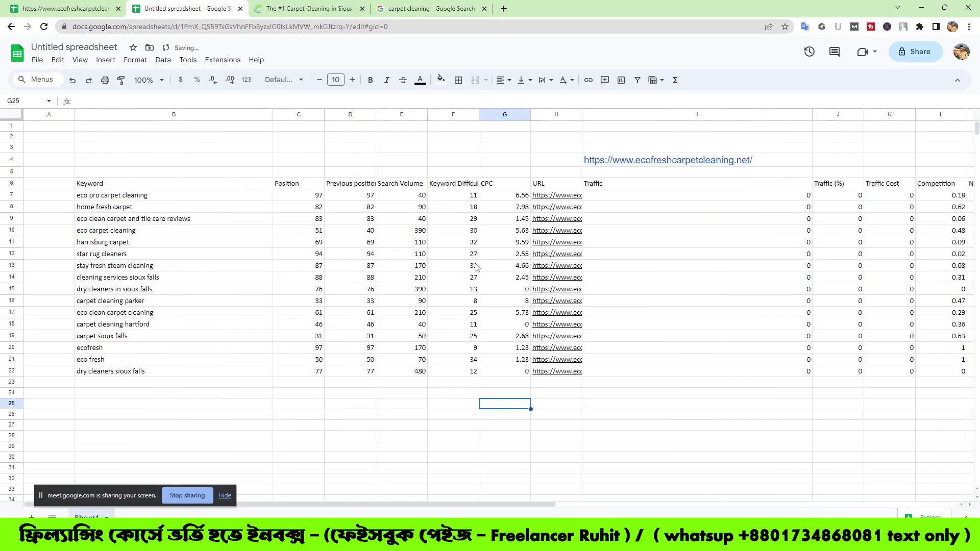
click(269, 114)
click(290, 161)
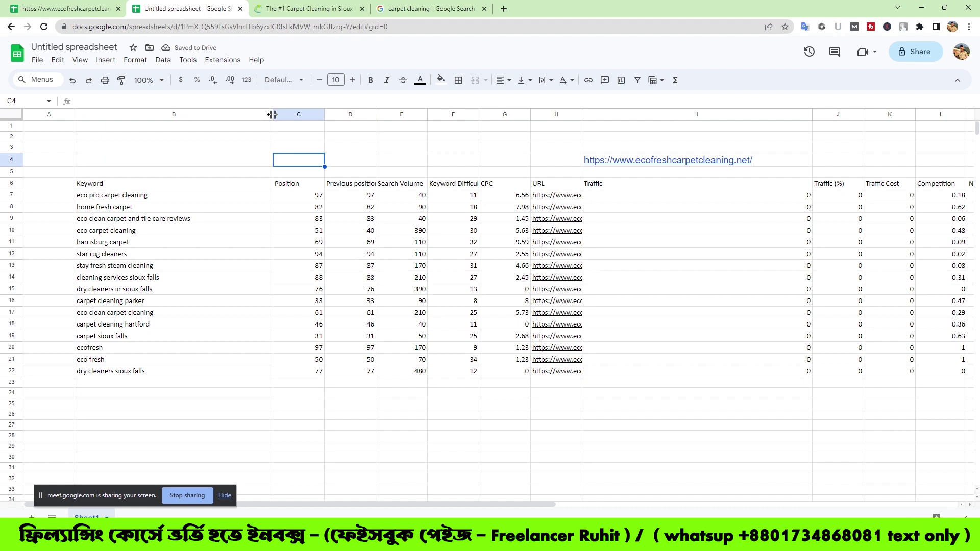
drag(272, 115, 715, 114)
Step: Move the EcoFresh website link from cell I4 to D3 above the table and widen column D to fit it
click(725, 160)
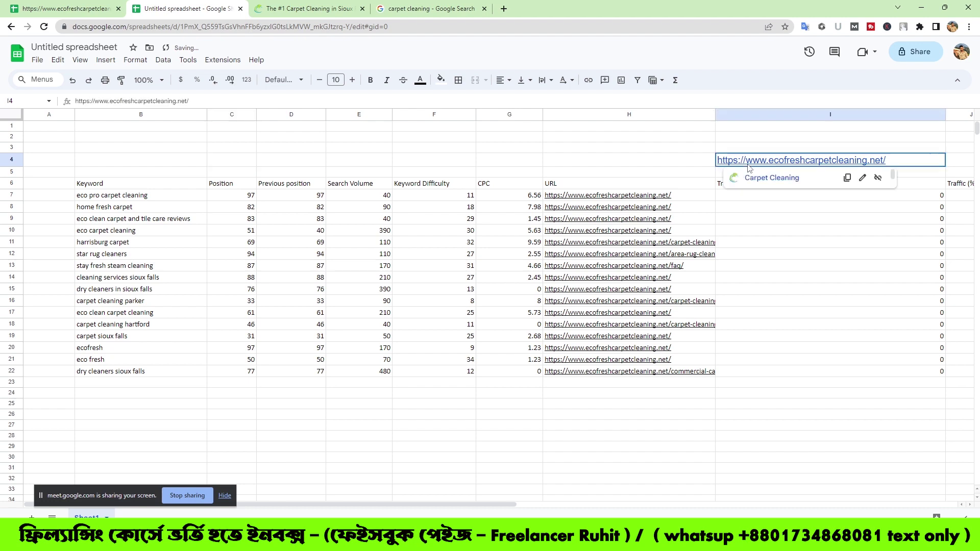
right_click(725, 160)
click(740, 177)
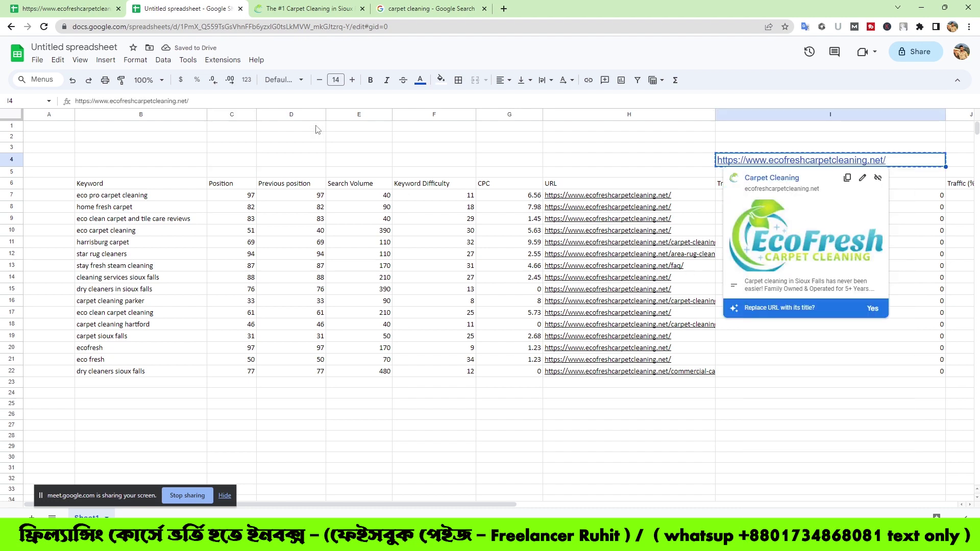
right_click(274, 150)
click(321, 193)
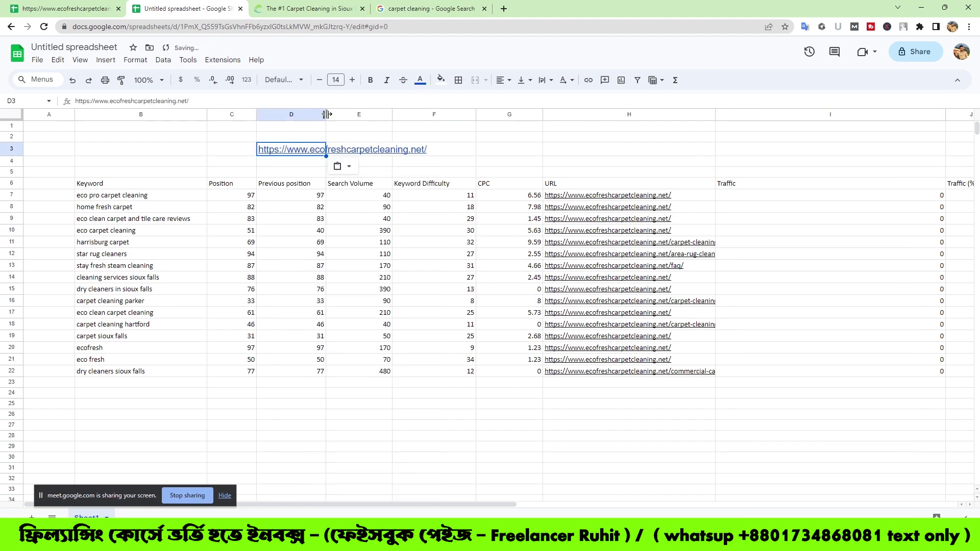
drag(326, 114, 440, 114)
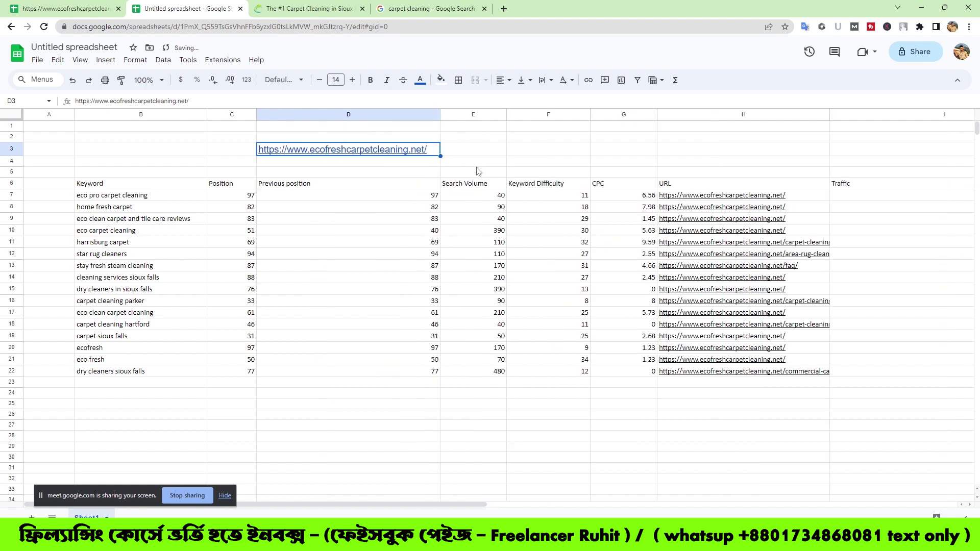
Step: Widen the URL column and narrow the Search Volume, Keyword Difficulty and CPC columns to suit their contents
click(784, 435)
drag(830, 114, 894, 114)
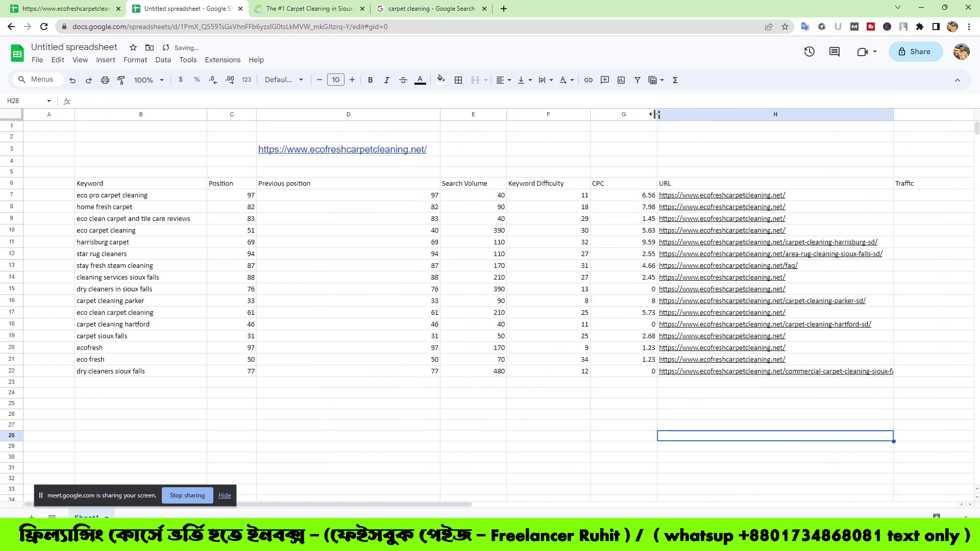
drag(656, 115, 690, 115)
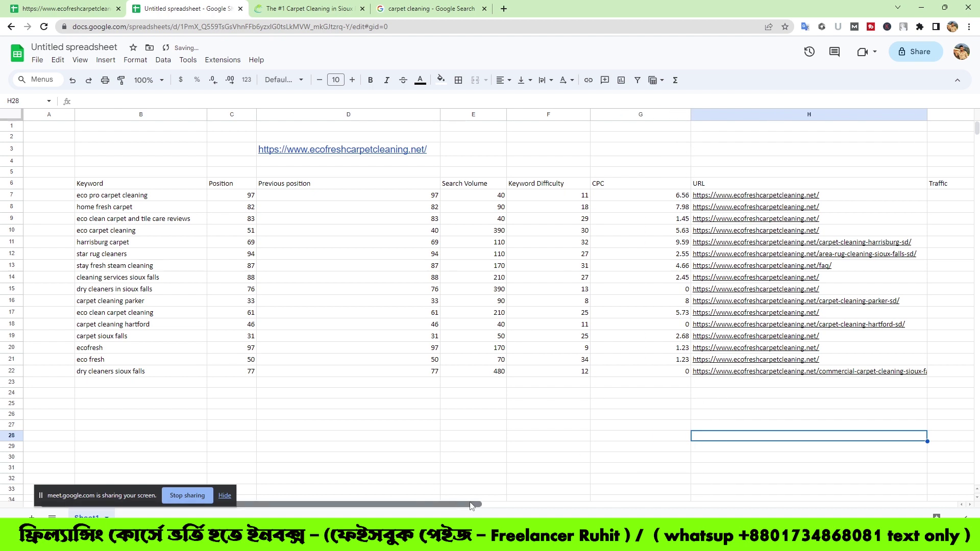
drag(689, 113, 574, 115)
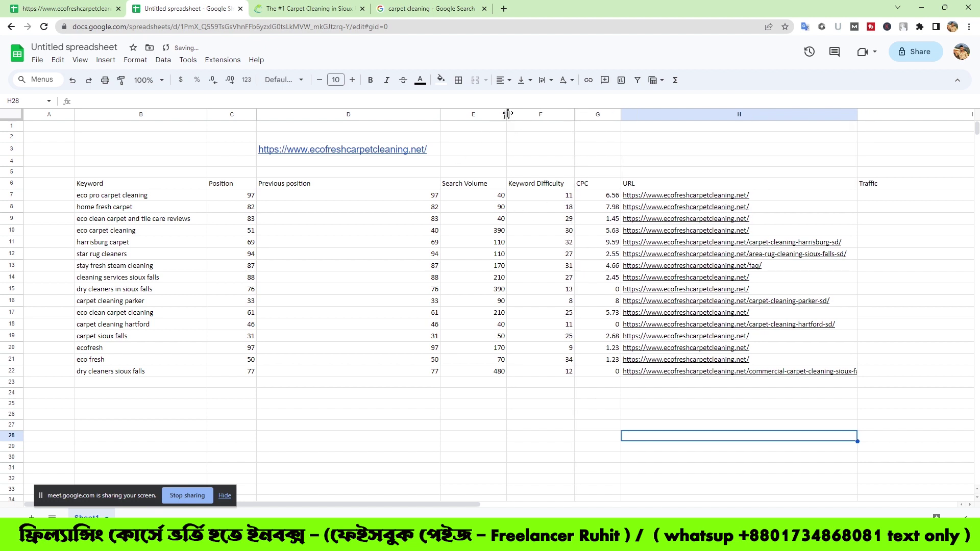
drag(507, 113, 498, 113)
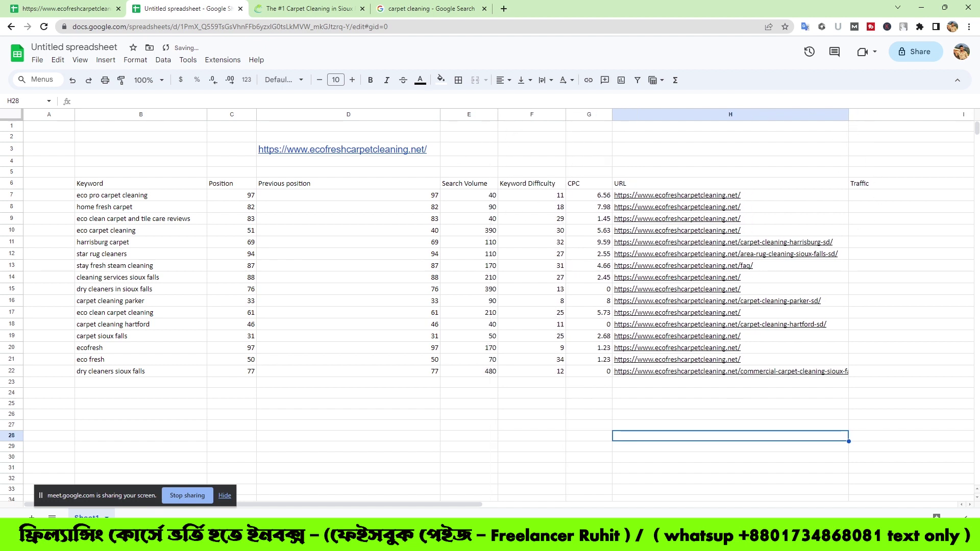
Step: Clear the unneeded data from Traffic through Position Type, cells I6 to S24, beside the URL column
drag(408, 504, 788, 506)
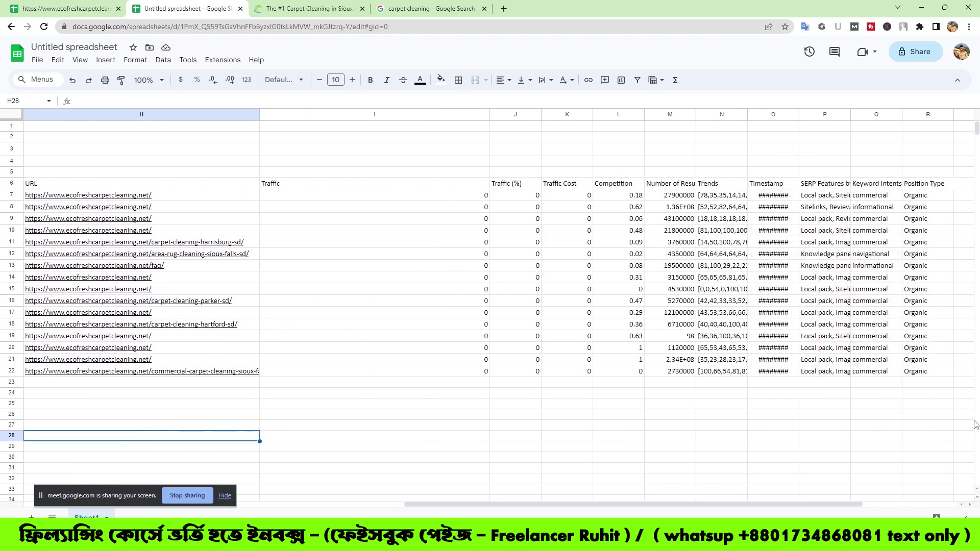
drag(942, 394, 401, 188)
key(Delete)
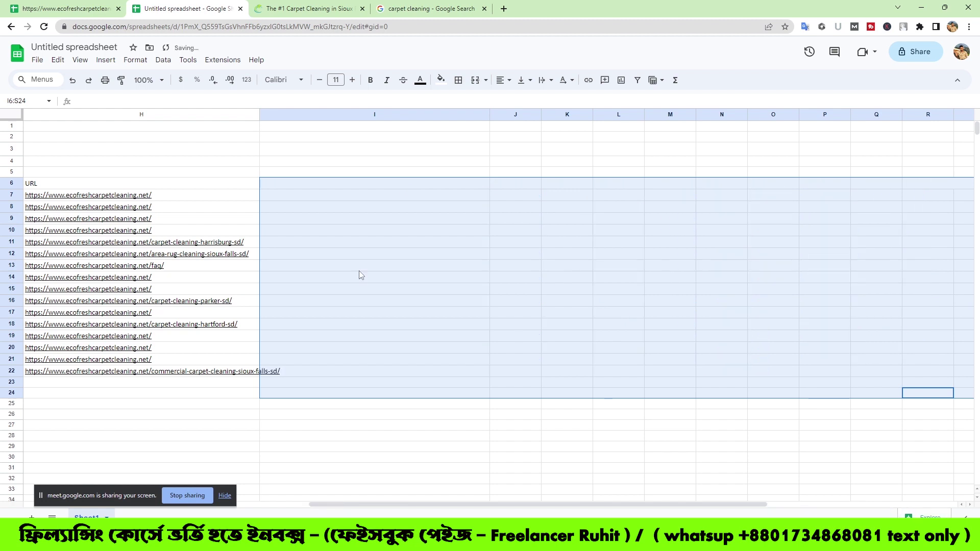
click(414, 407)
drag(558, 505, 339, 511)
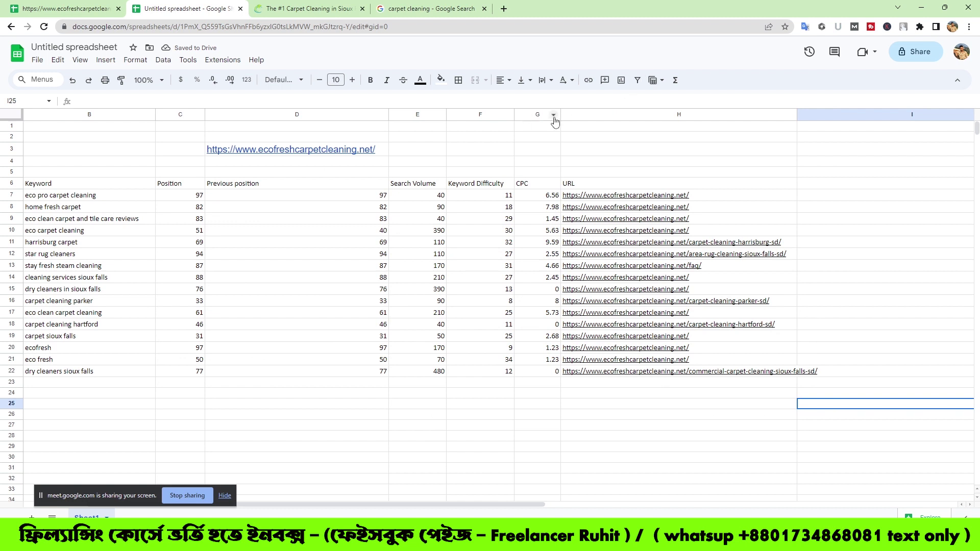
Step: Widen the CPC column and the URL column so the longest page address fits in its cell
drag(561, 114, 589, 114)
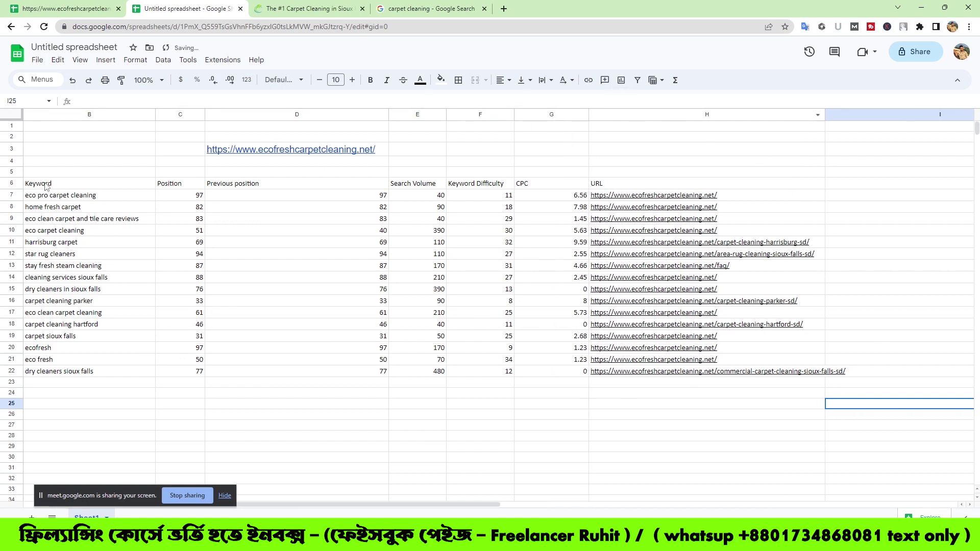
drag(45, 185, 777, 385)
click(754, 426)
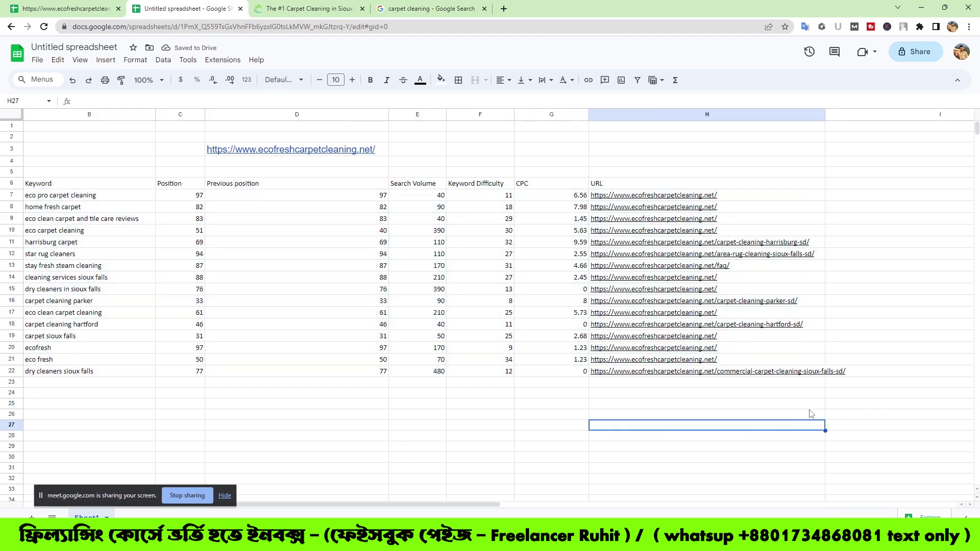
drag(826, 115, 852, 114)
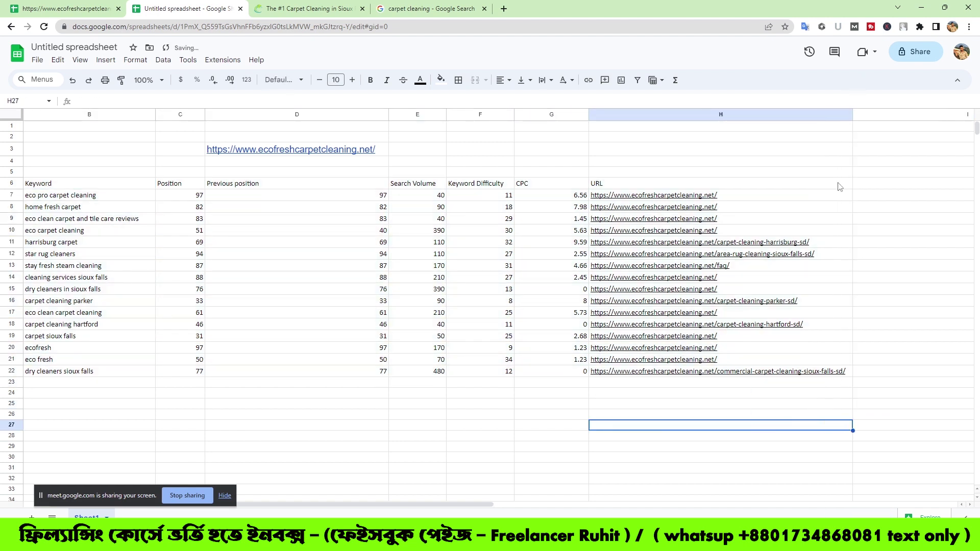
Step: Center-align the website link and the whole keyword table, cells B3 to I23
click(828, 442)
drag(880, 384, 87, 151)
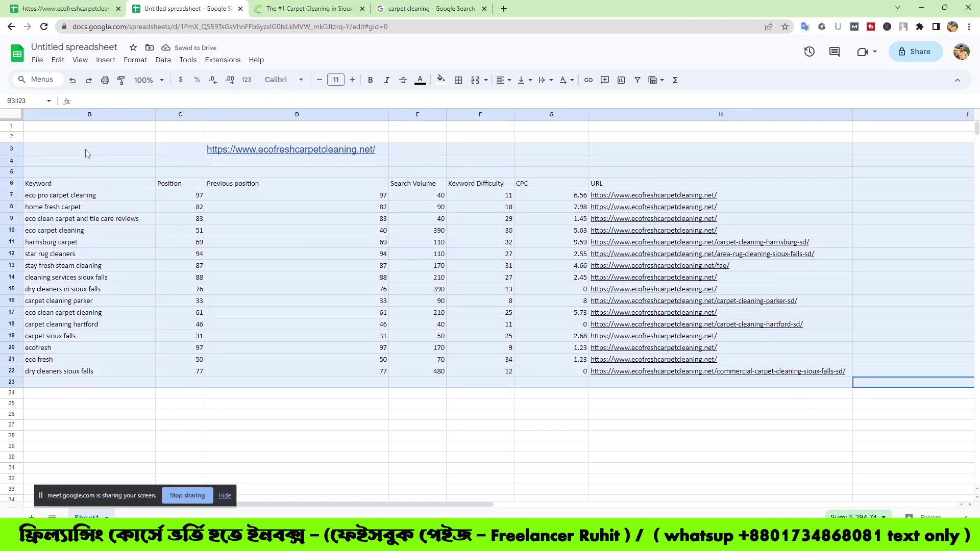
click(503, 80)
click(520, 100)
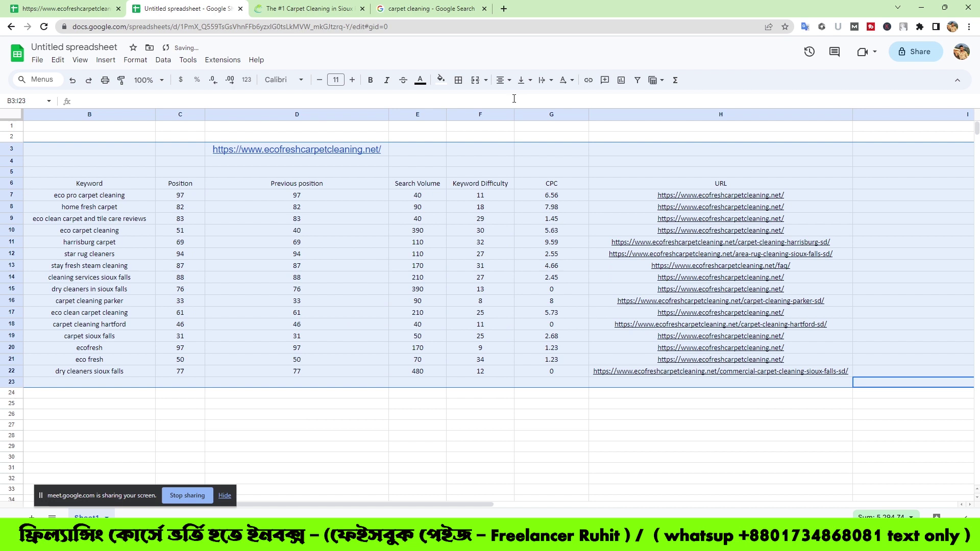
click(466, 428)
Step: Make the header row, cells B6 to H6, bold with font size 13
drag(91, 187, 724, 187)
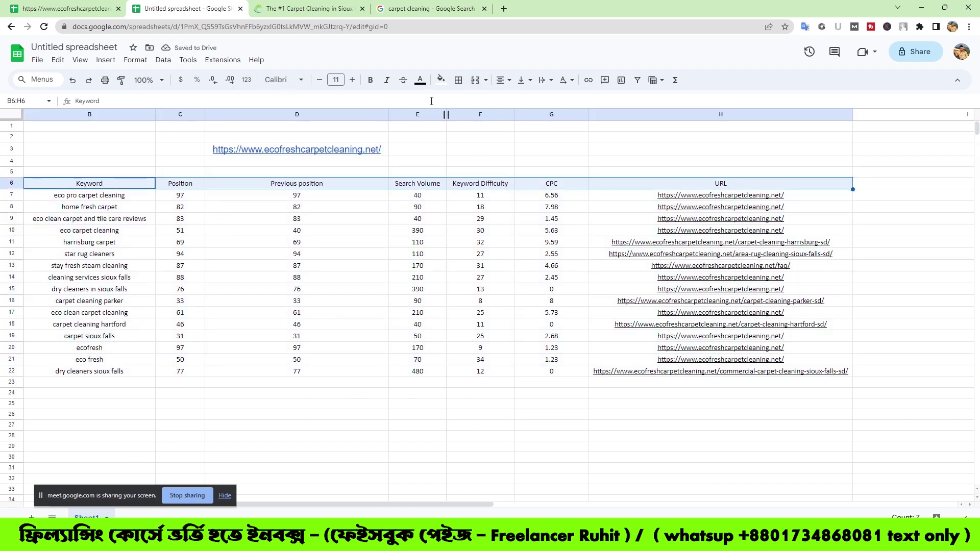
click(370, 81)
click(352, 81)
click(352, 80)
click(352, 80)
click(352, 80)
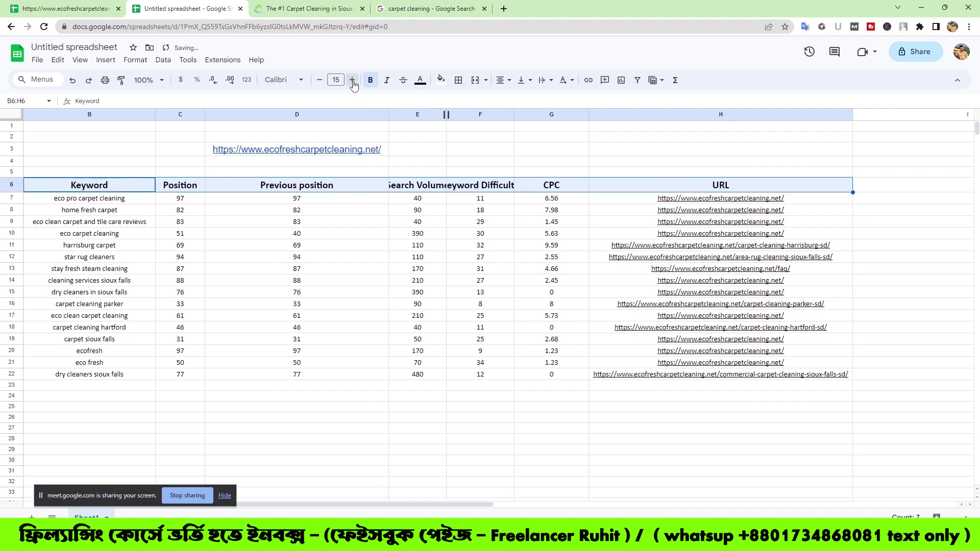
click(352, 80)
click(352, 80)
click(353, 80)
click(352, 80)
click(352, 80)
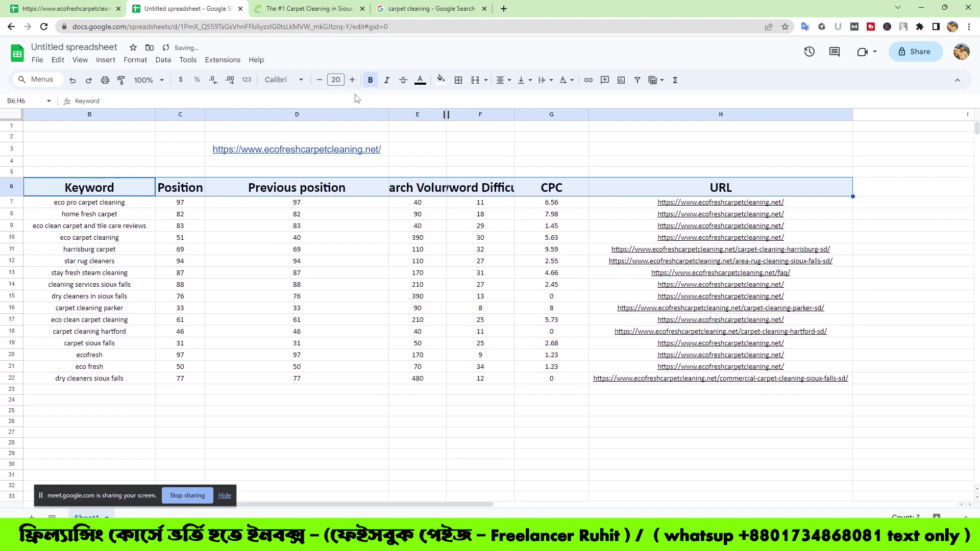
click(320, 81)
click(319, 80)
click(319, 80)
click(320, 80)
click(320, 80)
click(319, 80)
click(319, 80)
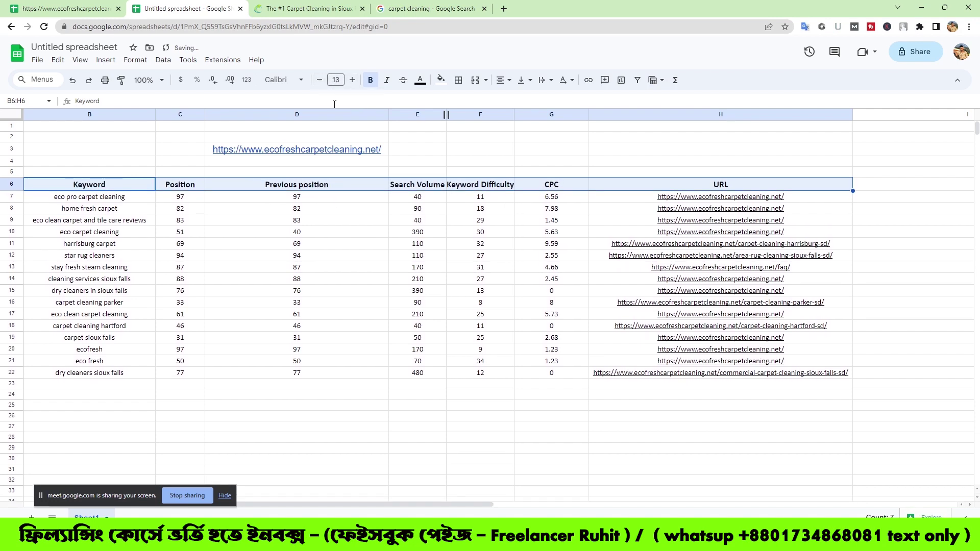
Step: Fill the header row, cells B6 to H6, with yellow and deselect it
click(441, 80)
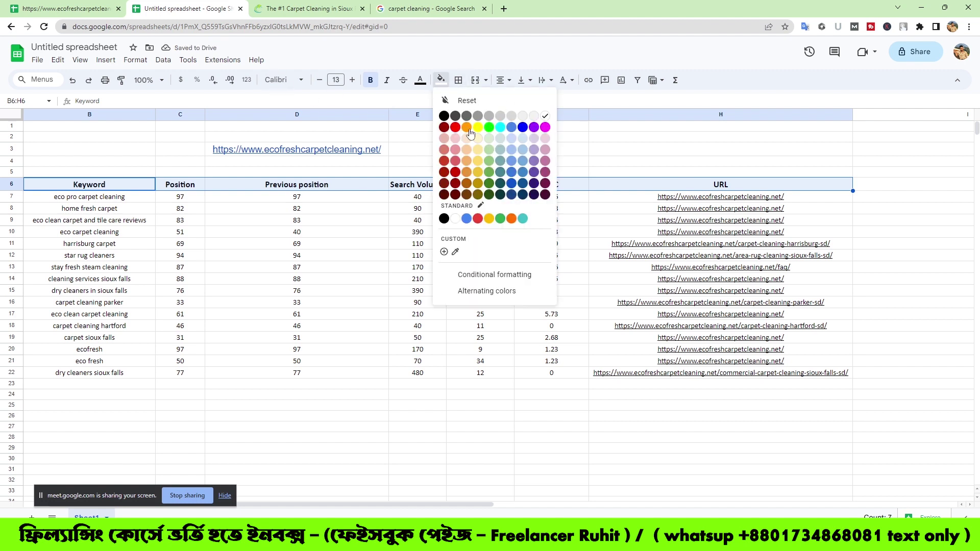
click(489, 127)
click(442, 82)
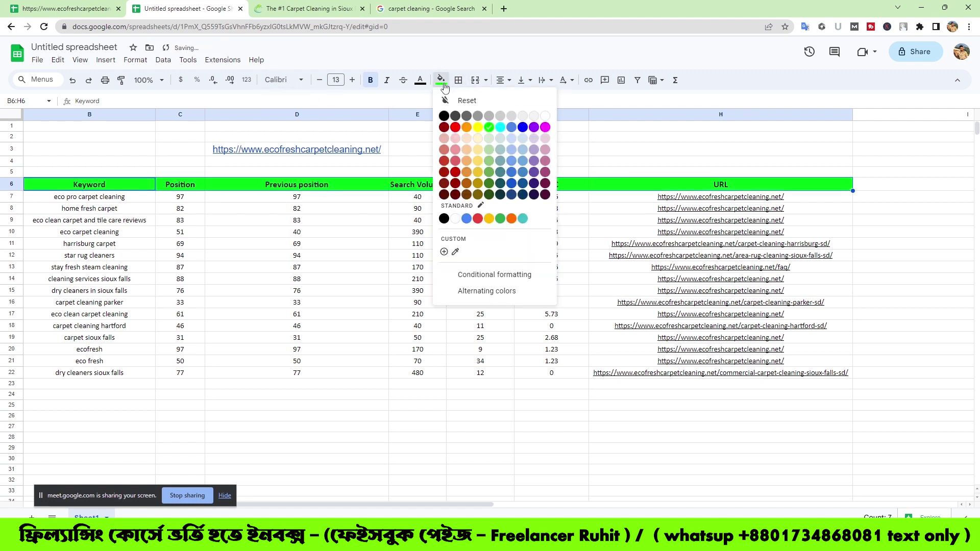
click(478, 128)
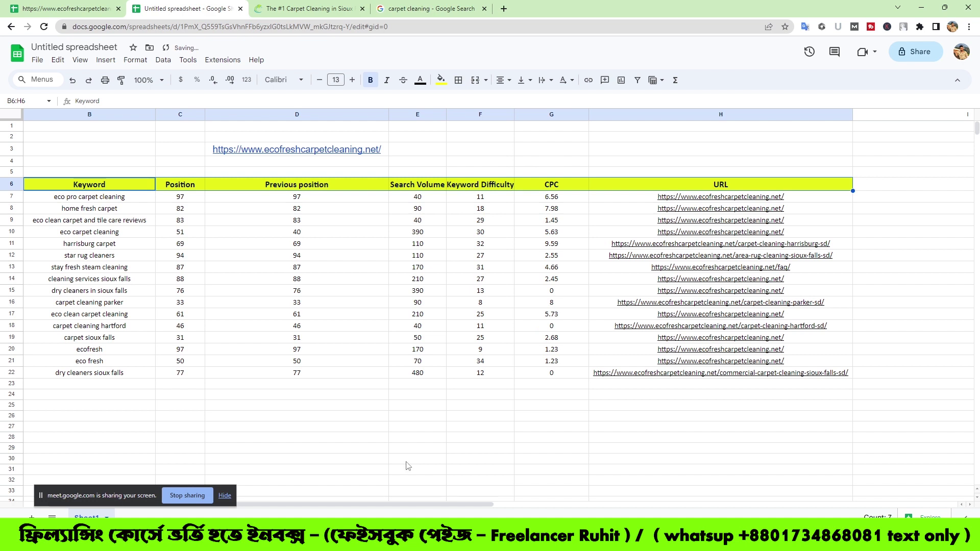
click(398, 449)
click(307, 446)
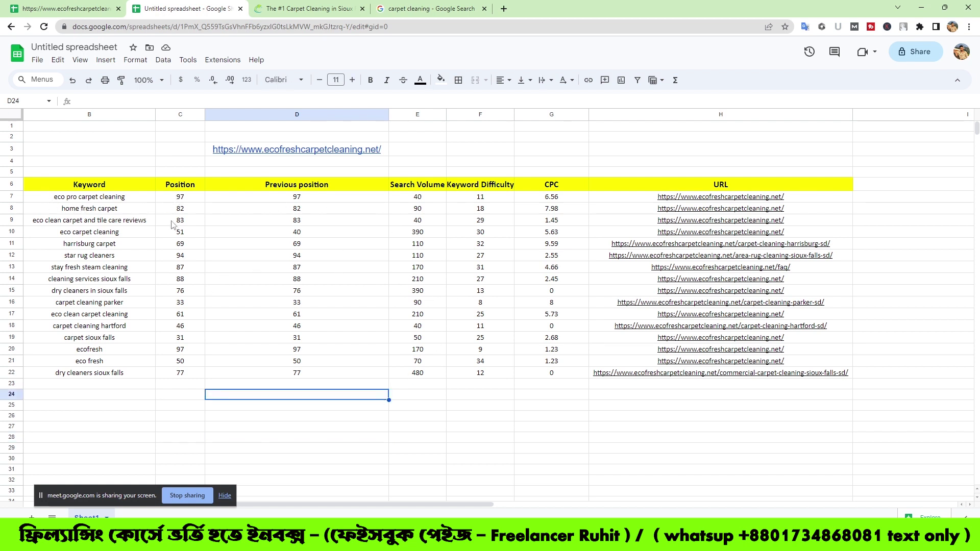
Step: Review the formatted keyword table from the header row to the last keyword
drag(91, 162, 808, 398)
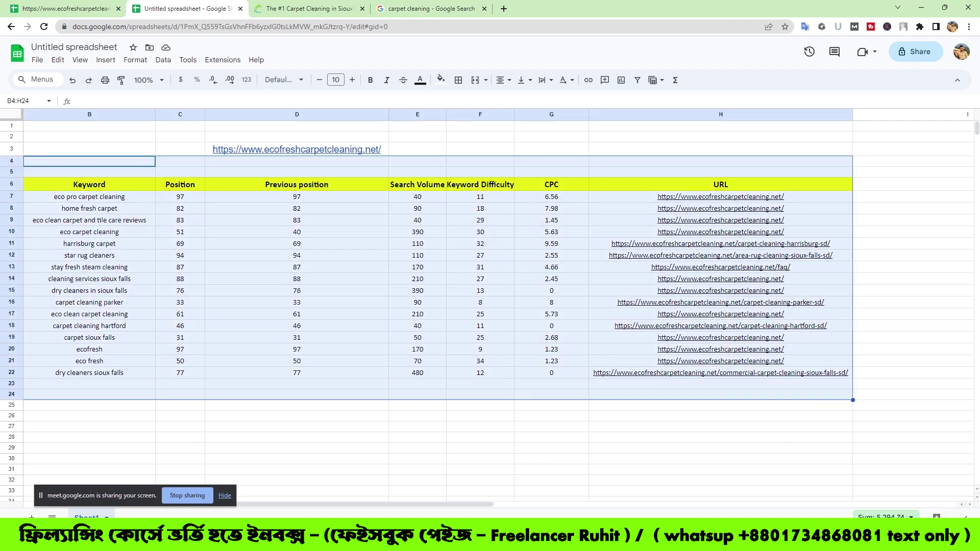
key(alt+Tab)
key(alt+Tab)
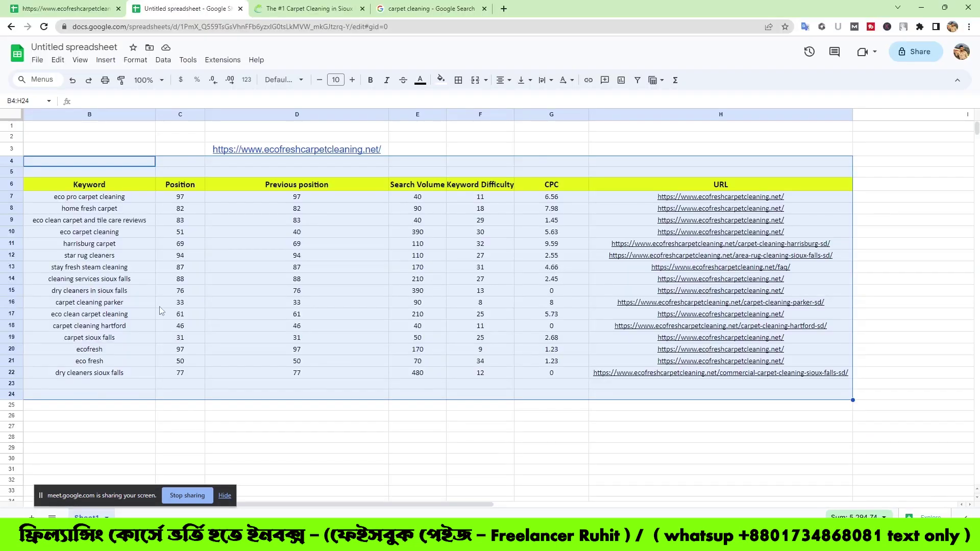
click(393, 437)
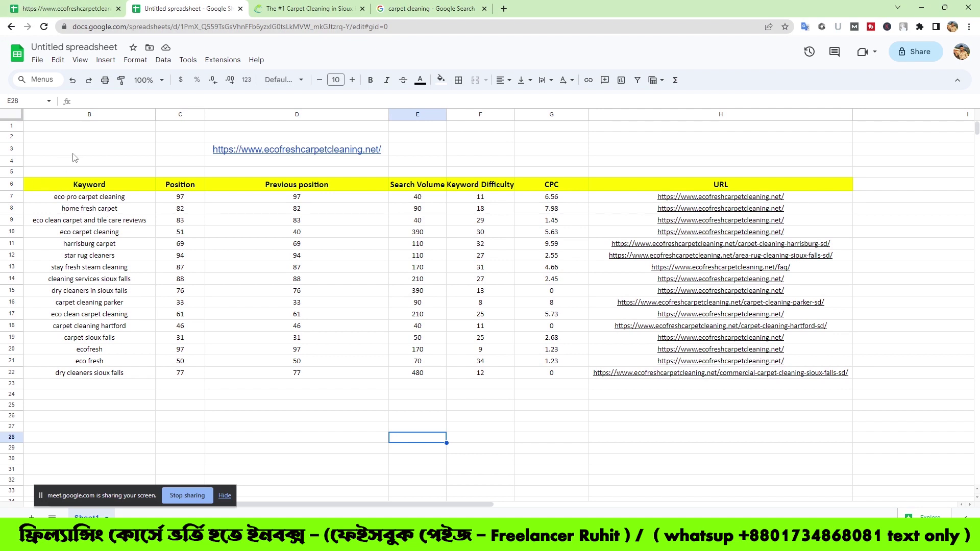
drag(58, 189, 703, 365)
key(shift+Down)
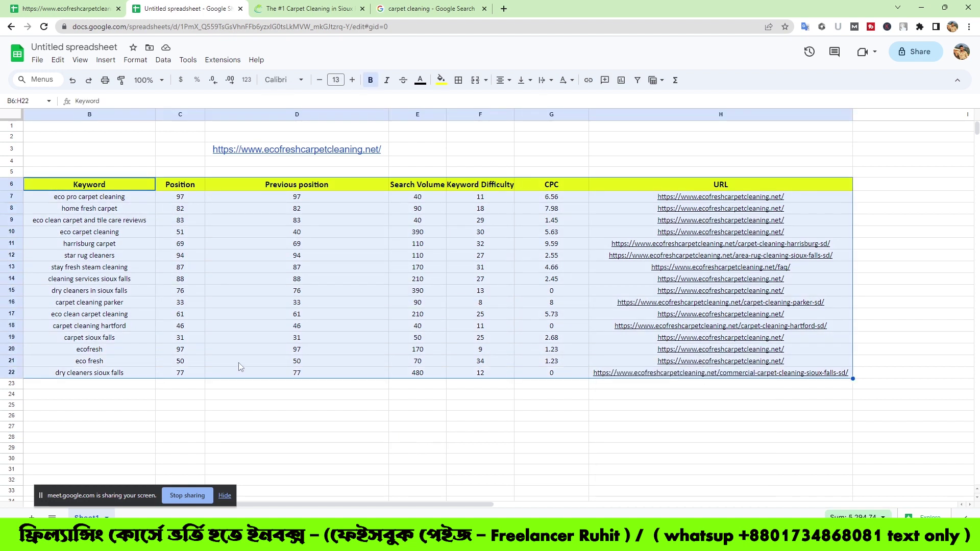
click(185, 405)
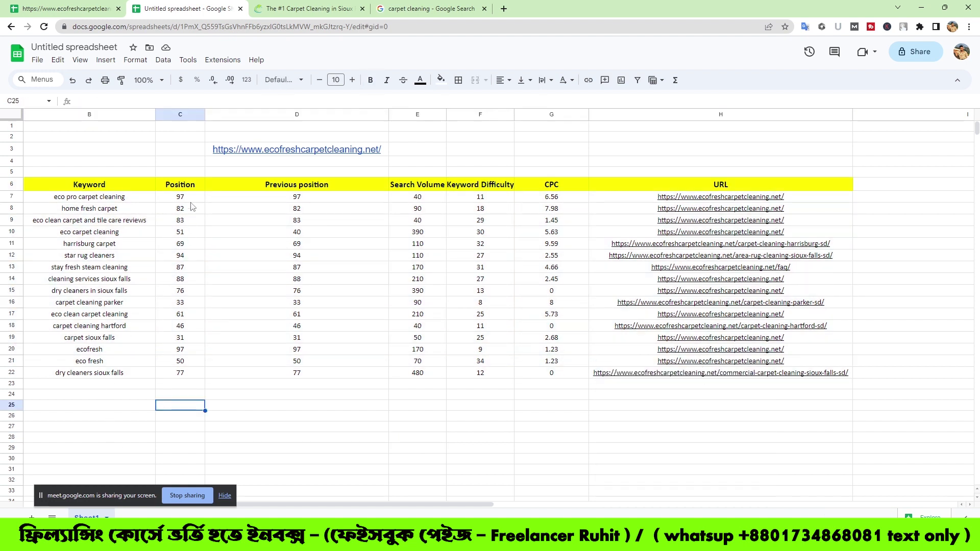
Step: Examine the Position values in column C alongside their keywords and the remaining table columns
drag(191, 199, 184, 366)
click(183, 395)
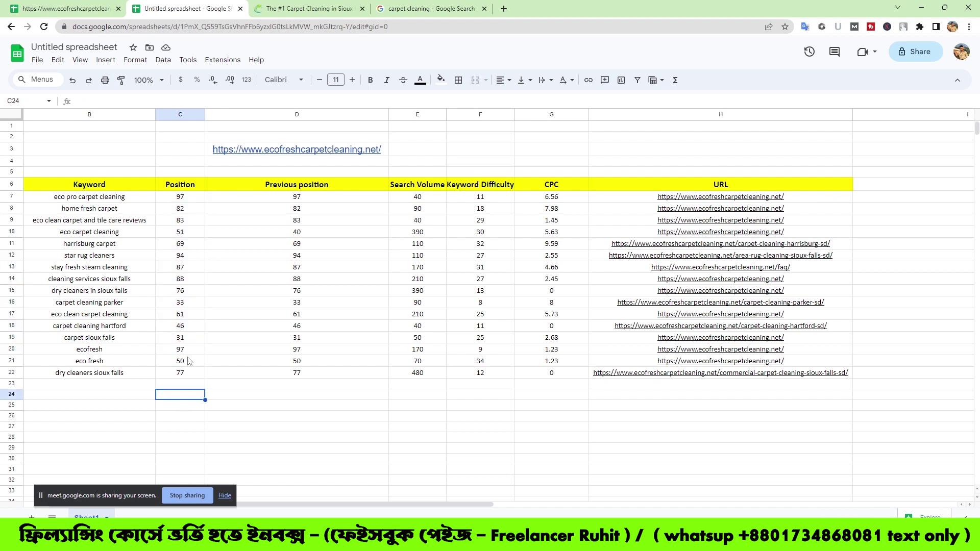
click(178, 198)
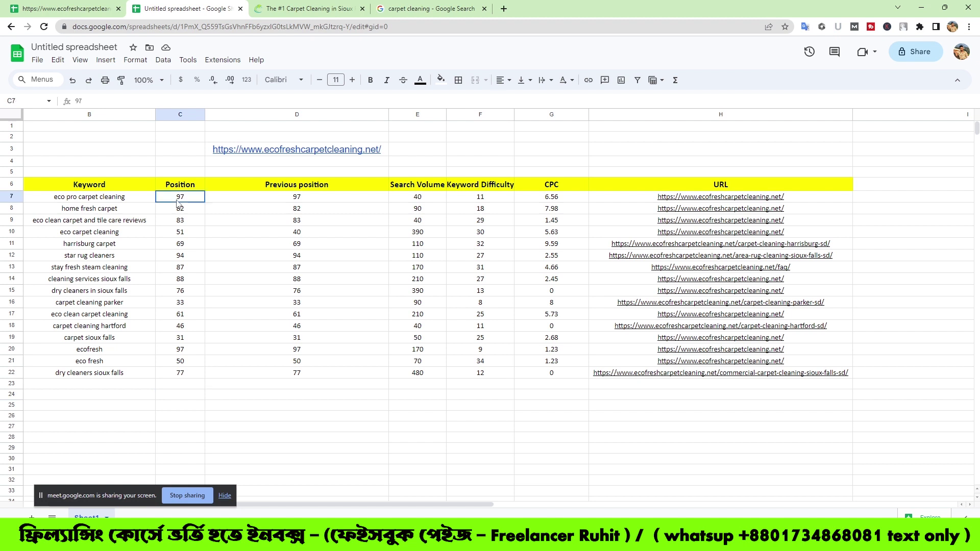
click(181, 213)
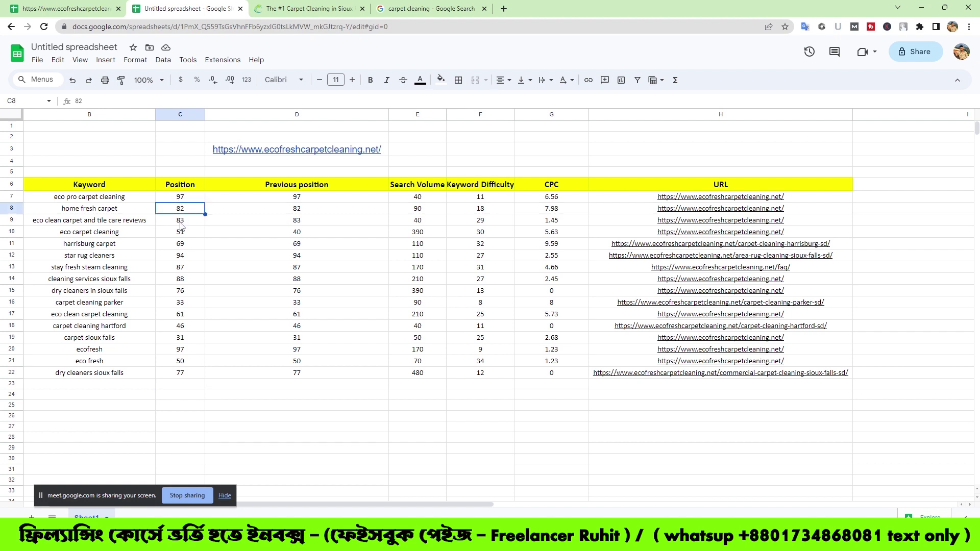
click(181, 225)
click(183, 235)
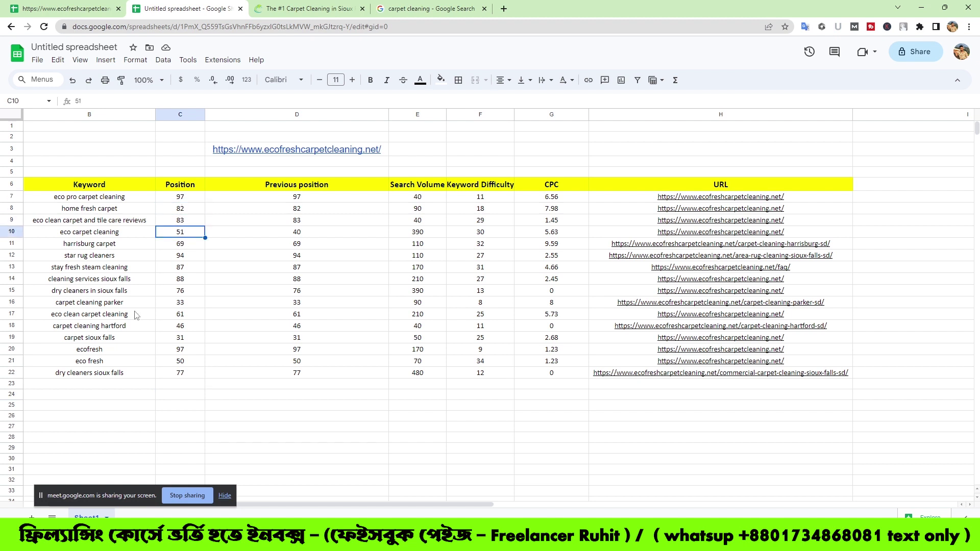
drag(89, 200, 119, 372)
drag(166, 197, 667, 376)
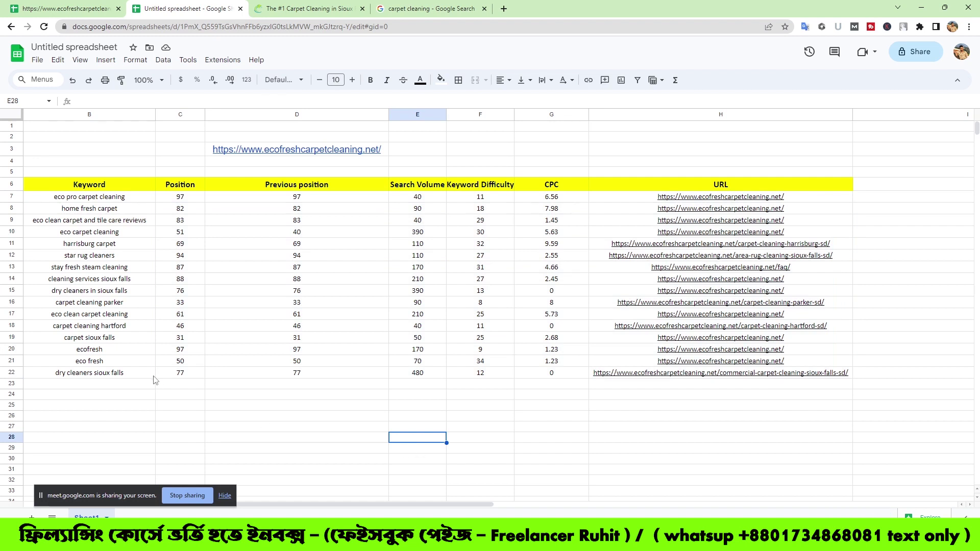
click(144, 231)
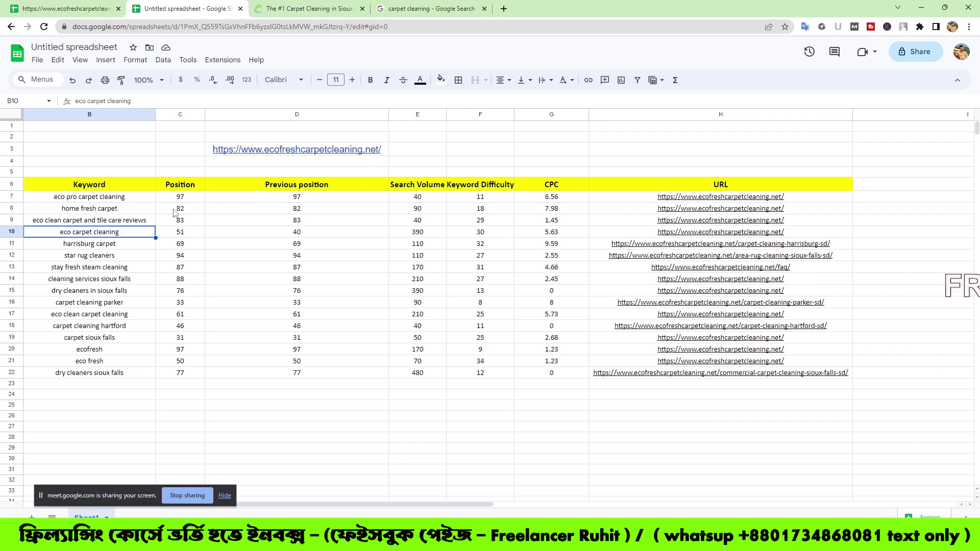
Step: Compare the Position values in column C with the Previous position values in column D for rows 7 to 12
click(189, 199)
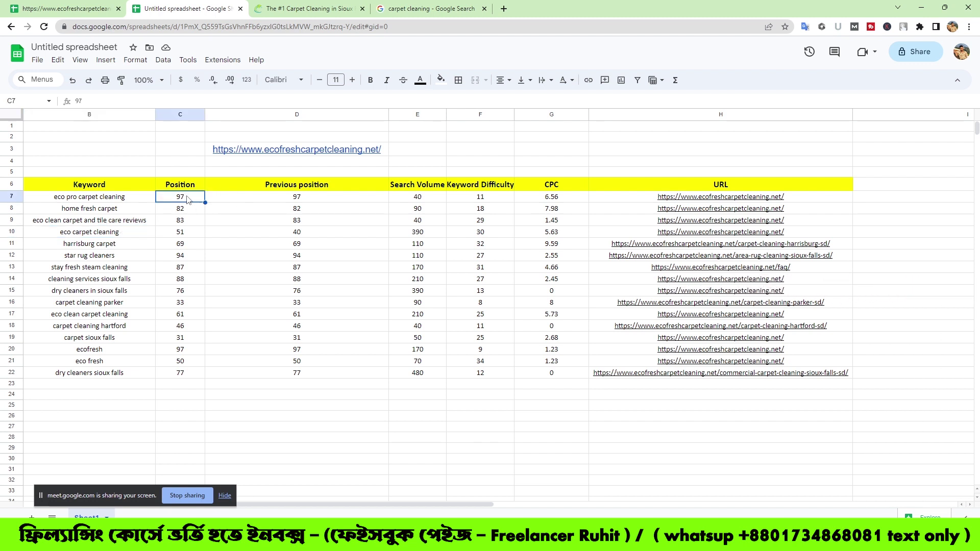
click(299, 199)
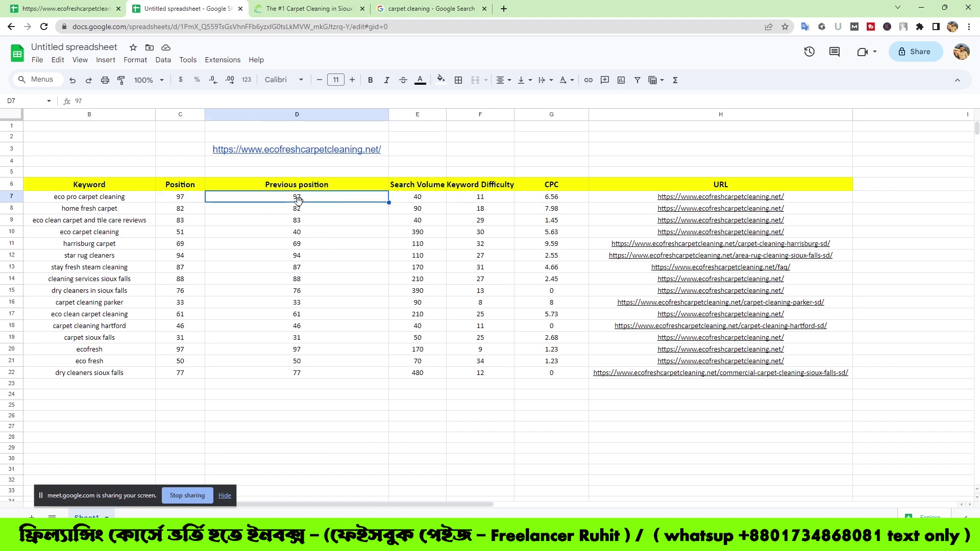
click(262, 209)
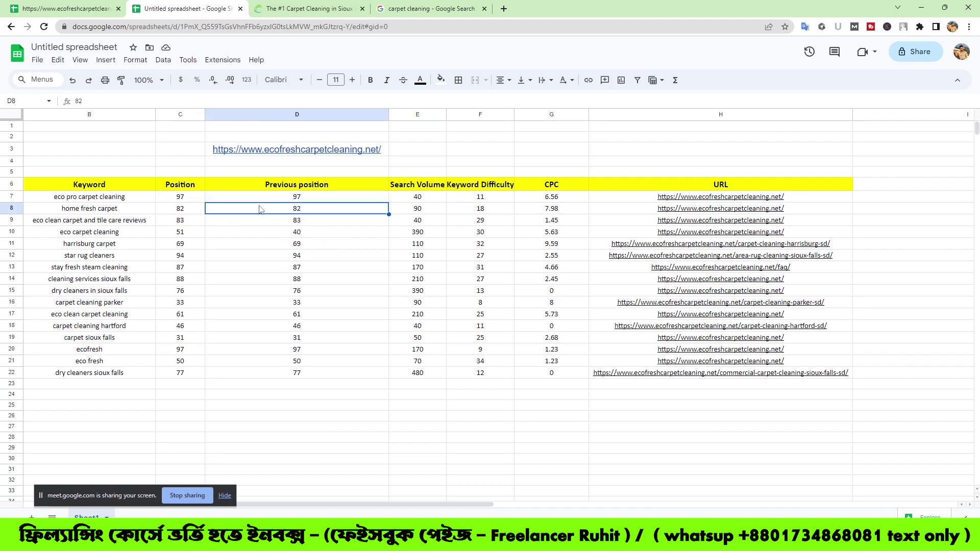
click(270, 234)
click(263, 256)
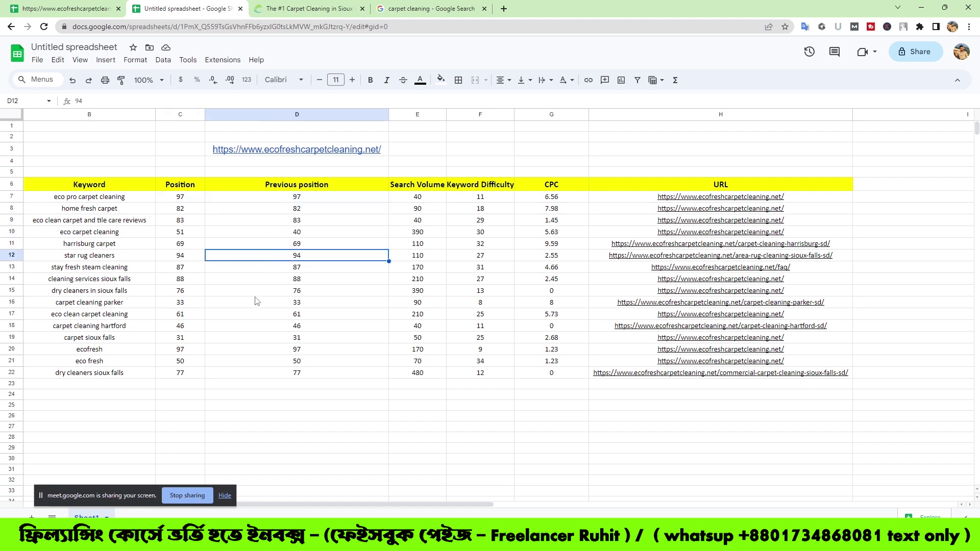
click(276, 236)
click(199, 237)
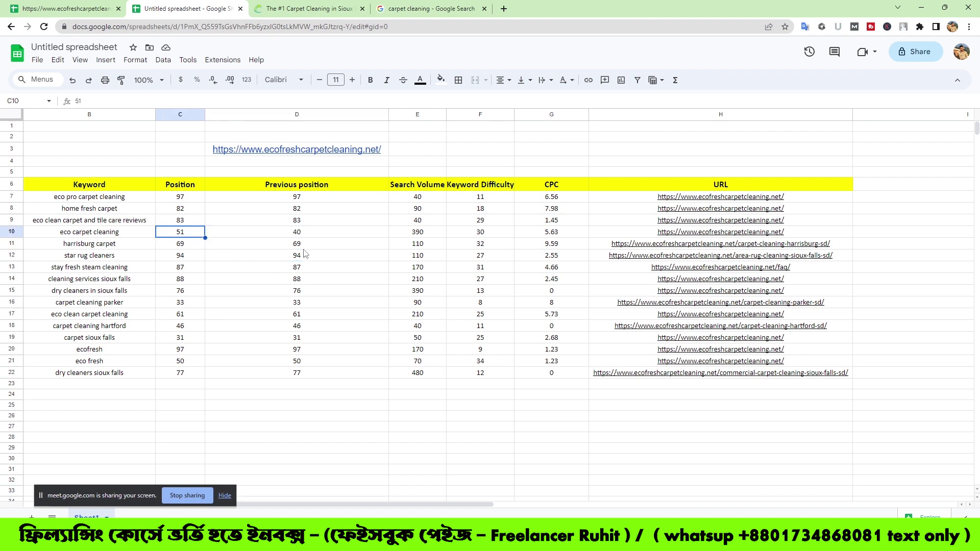
click(285, 258)
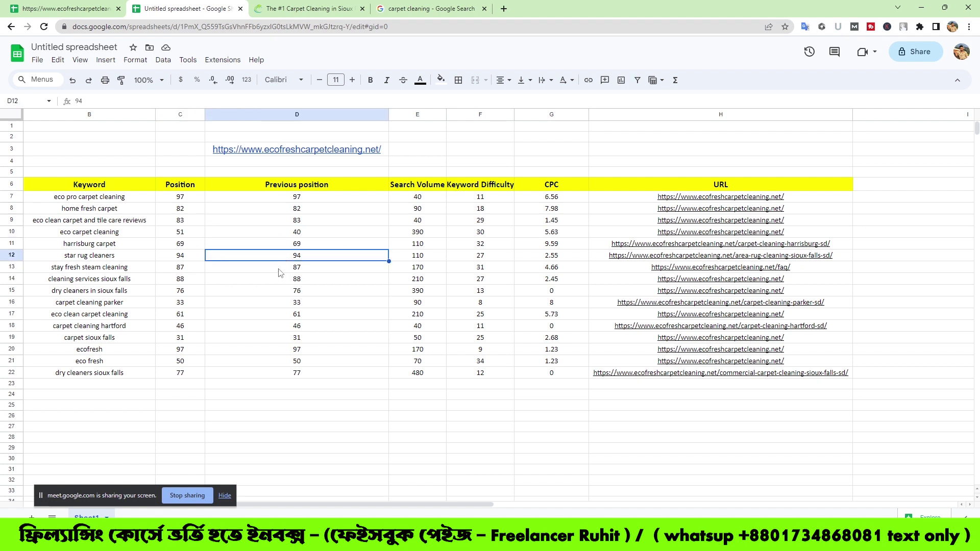
click(185, 258)
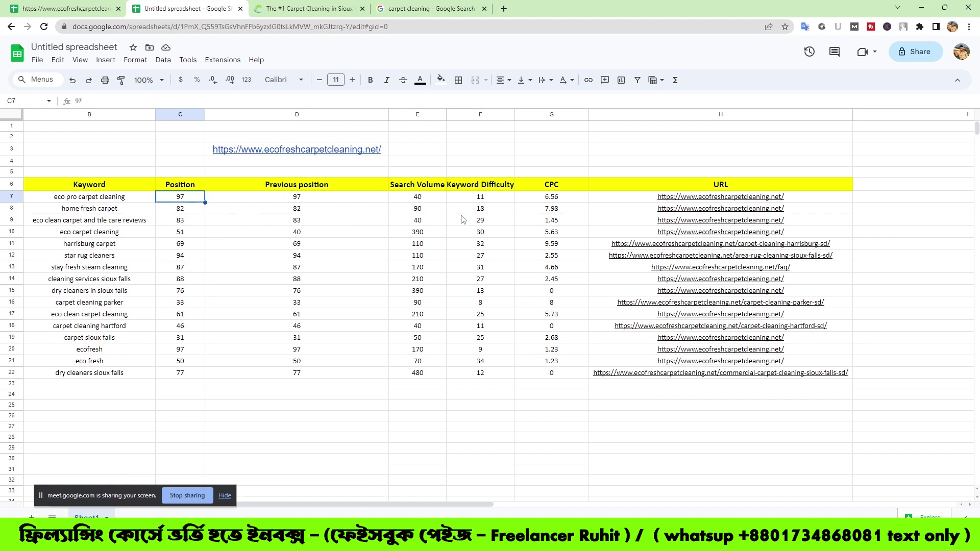
Step: Examine the Search Volume and Keyword Difficulty columns for the listed keywords, checking difficulty against Position
click(428, 211)
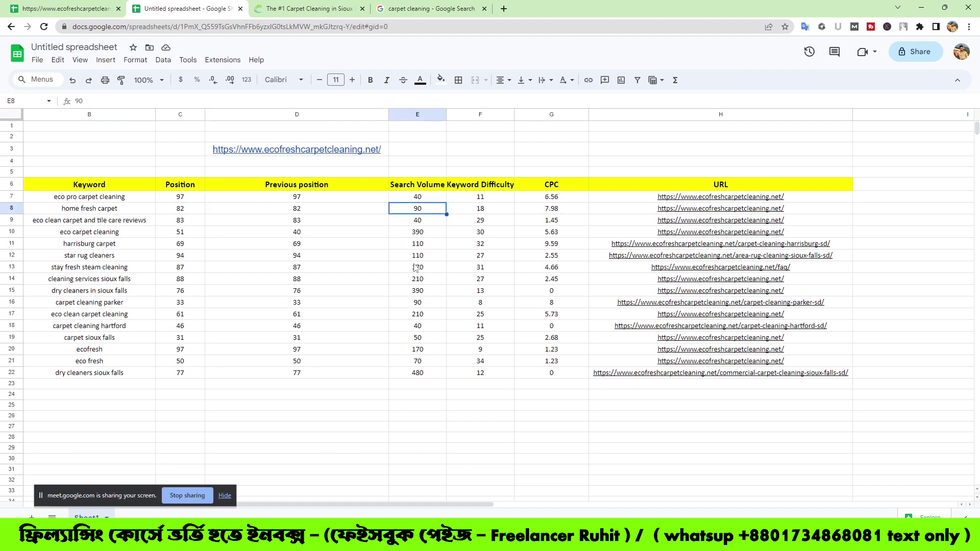
click(475, 200)
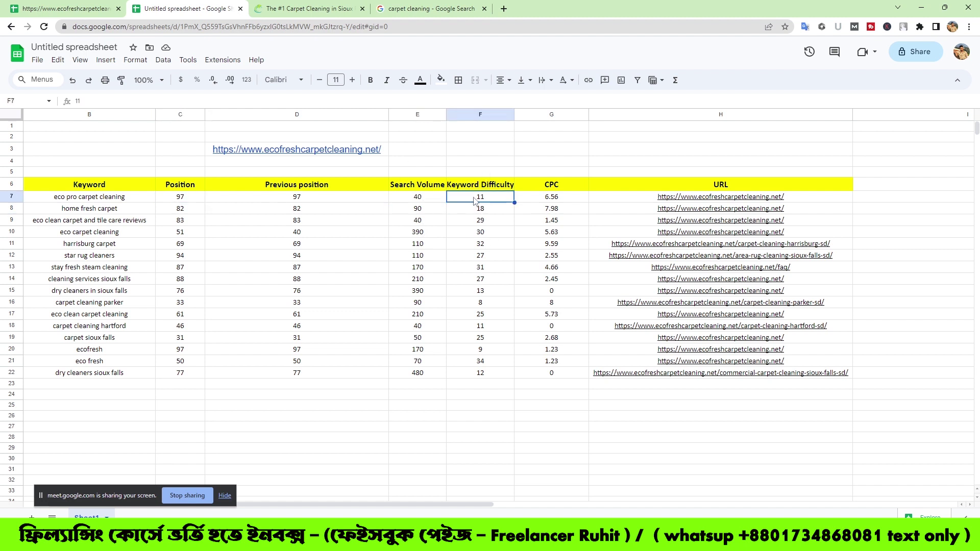
click(474, 218)
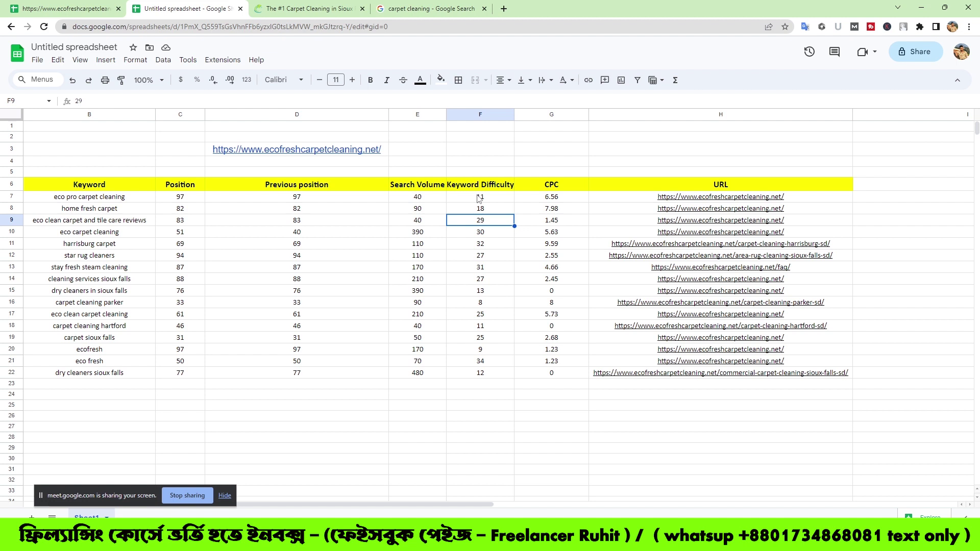
drag(465, 186, 477, 389)
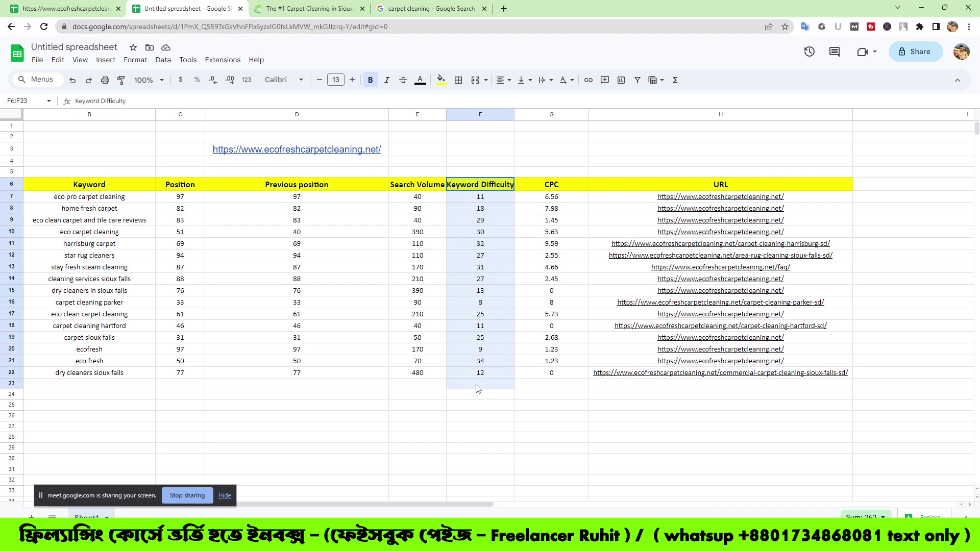
click(469, 152)
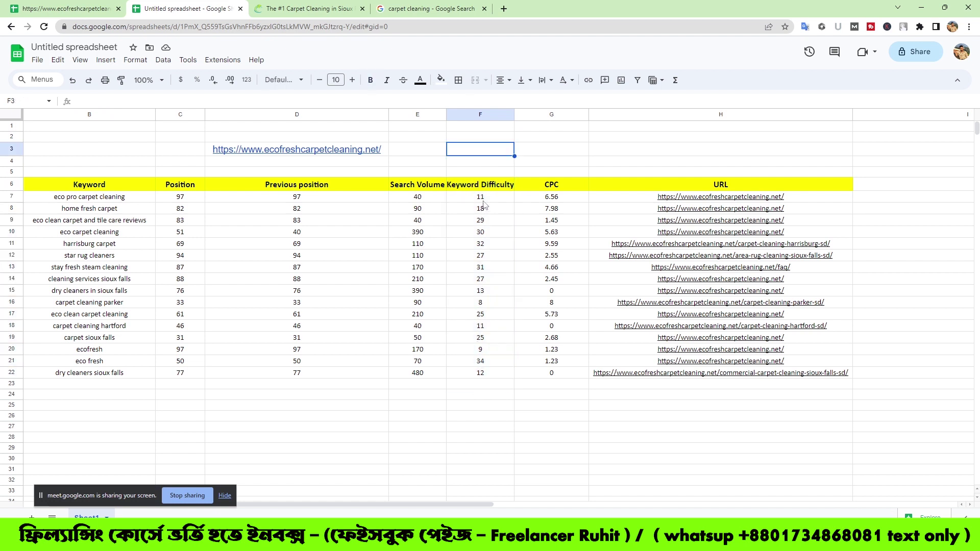
click(479, 198)
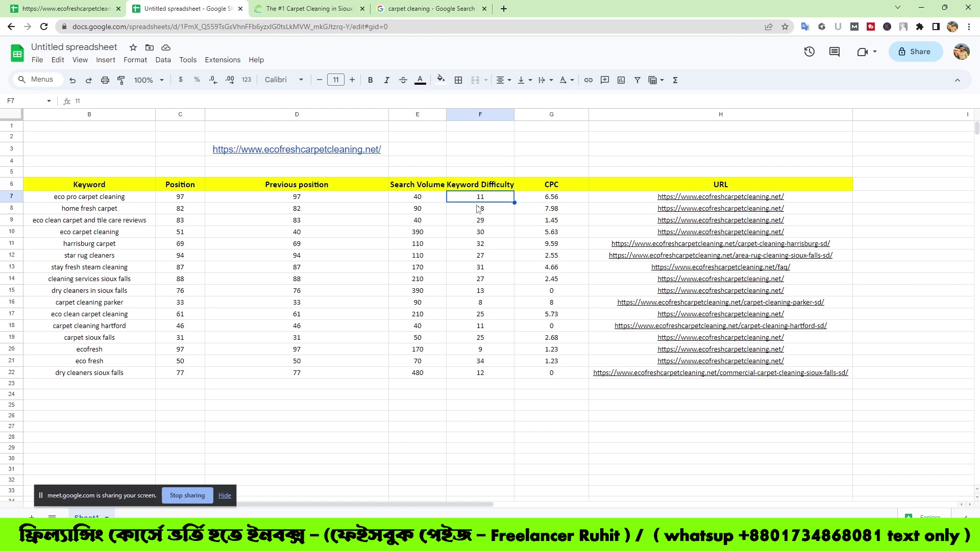
click(193, 199)
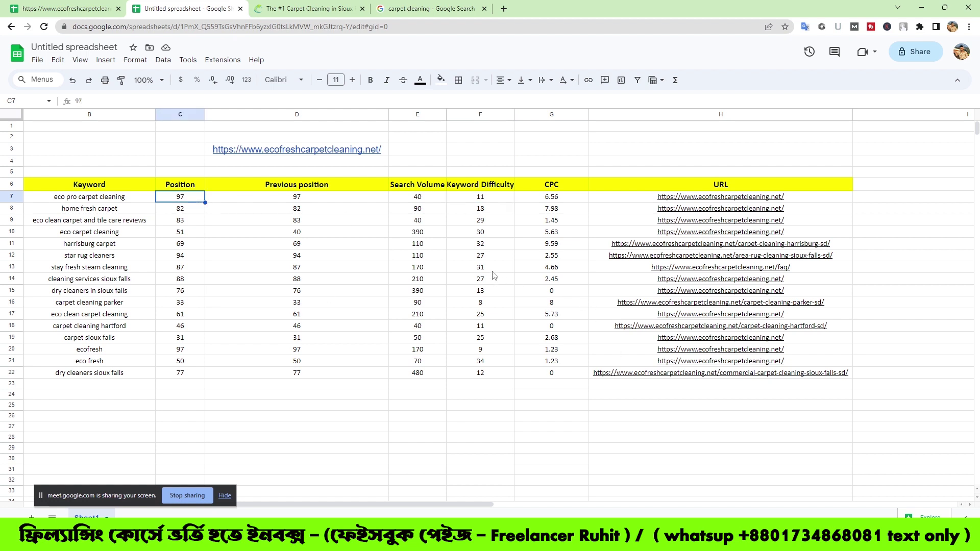
drag(481, 197, 489, 375)
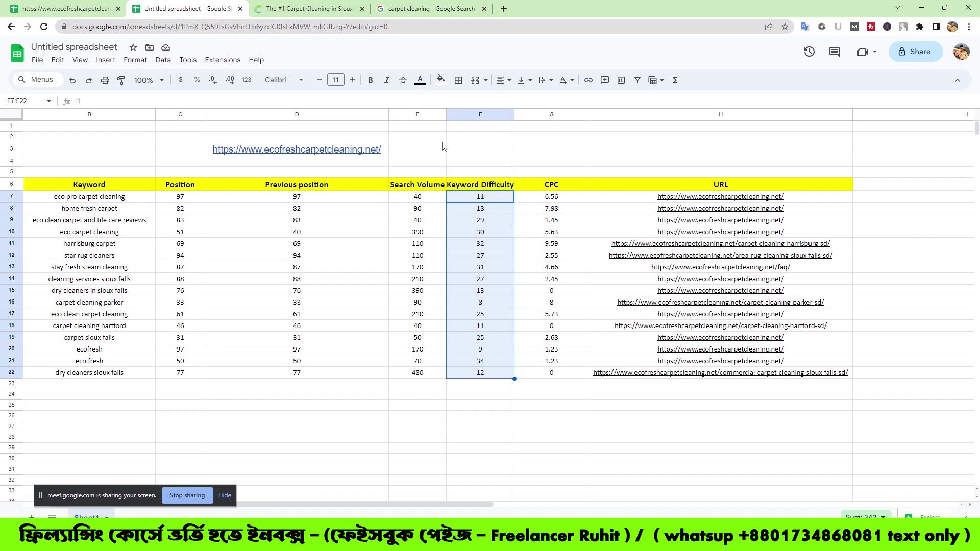
click(480, 172)
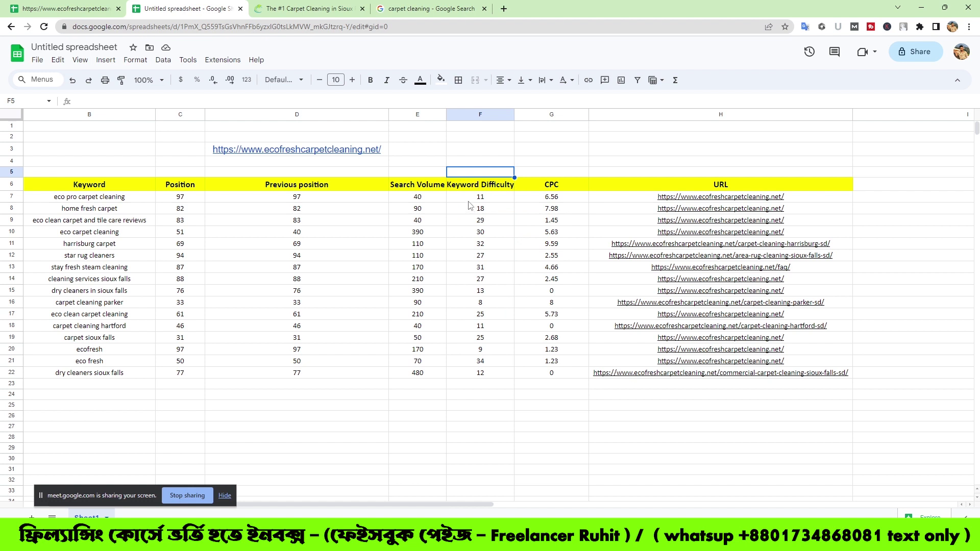
drag(470, 199, 473, 356)
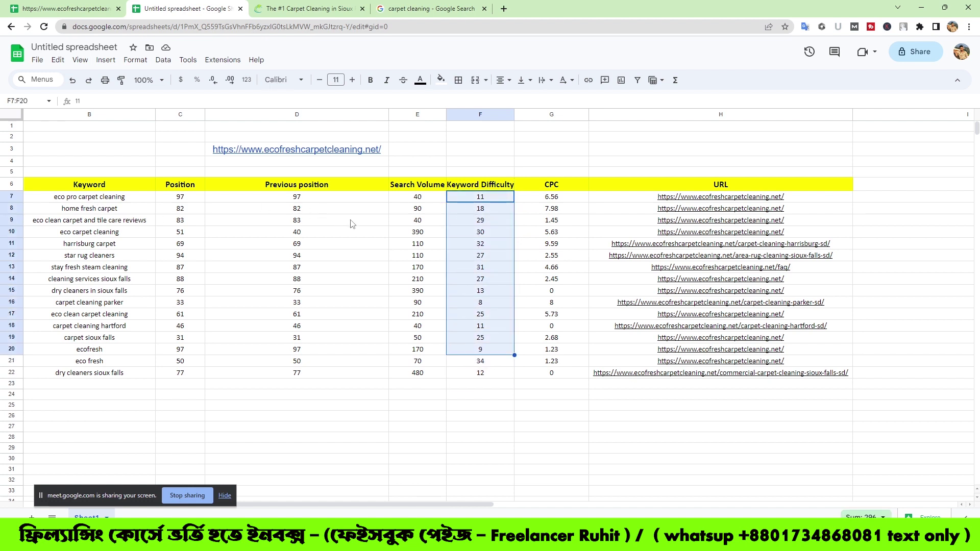
click(203, 209)
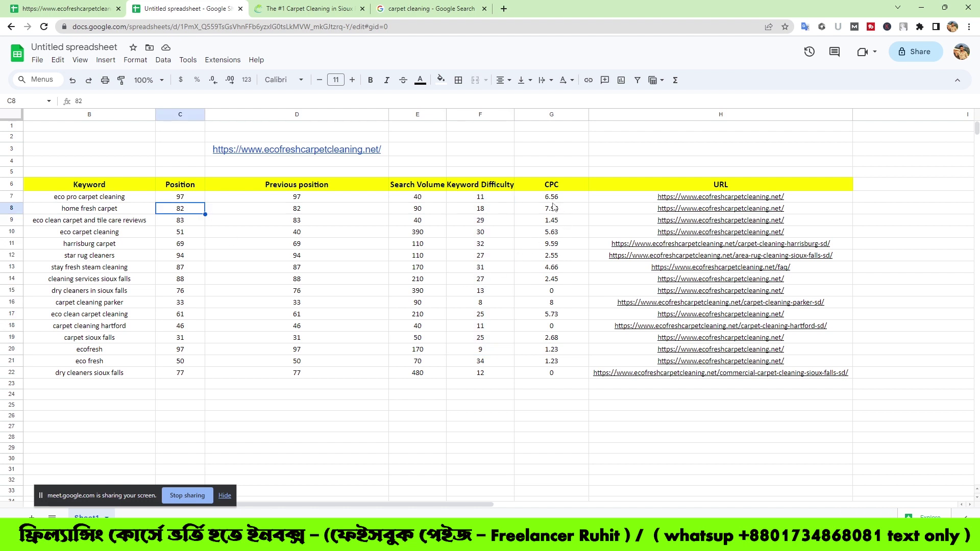
Step: Check the CPC values in column G against their keywords, particularly for eco pro carpet cleaning
drag(554, 206, 533, 253)
click(538, 342)
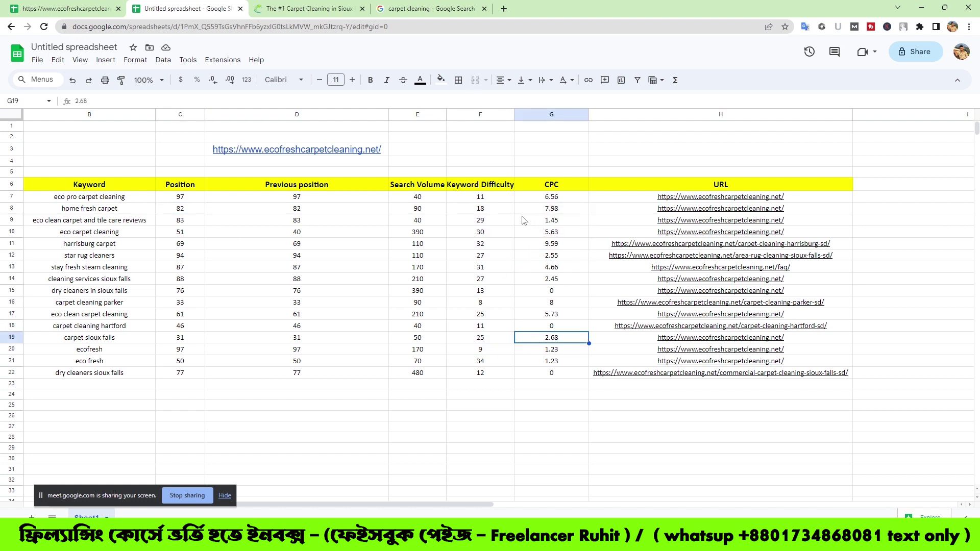
click(135, 201)
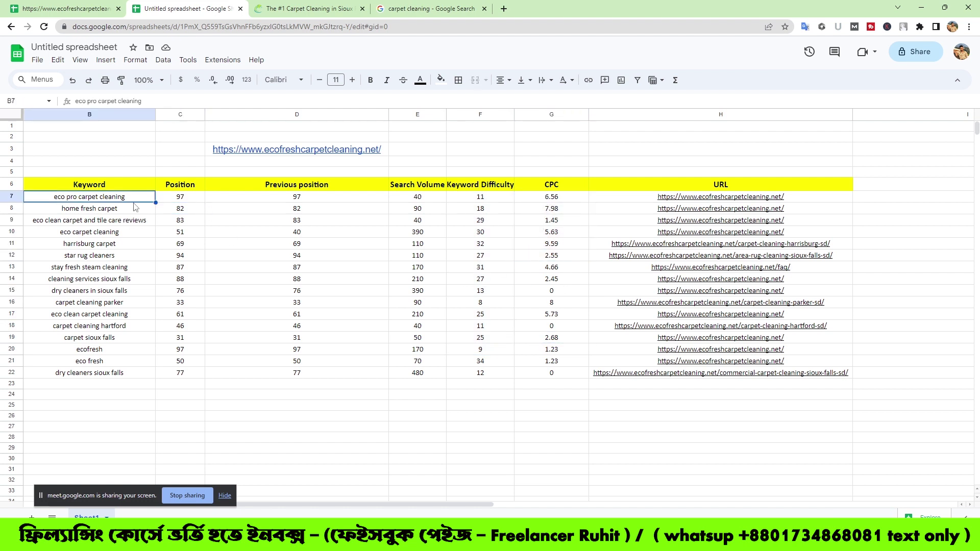
click(560, 204)
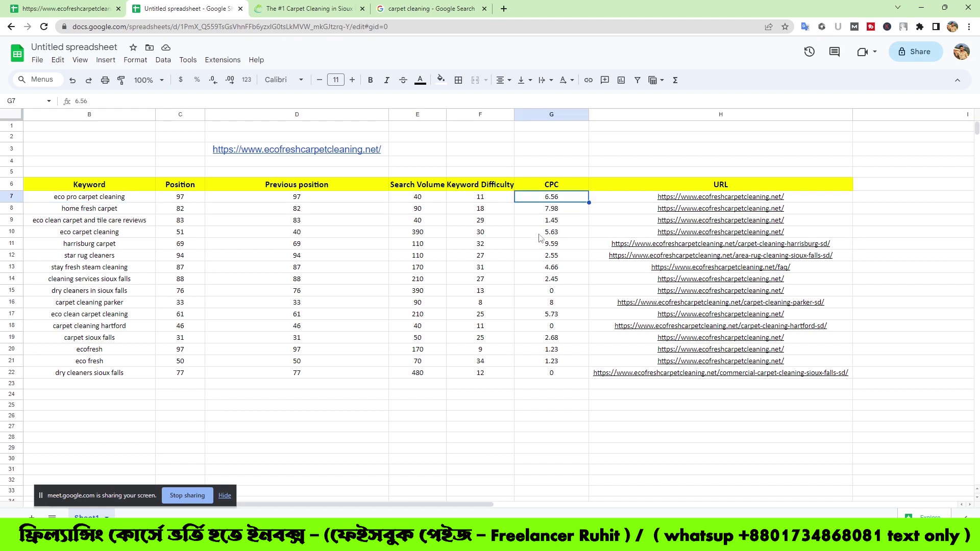
click(129, 200)
click(536, 203)
click(59, 200)
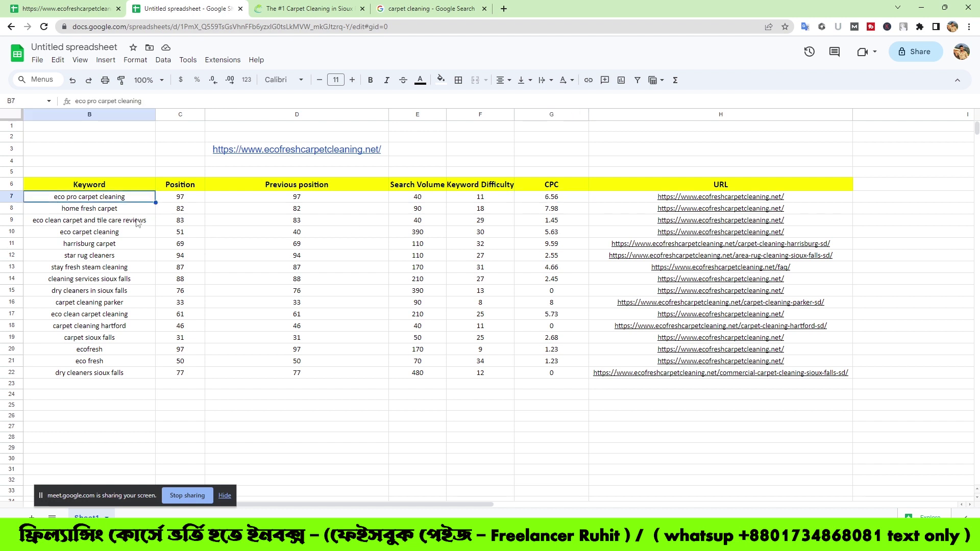
click(549, 200)
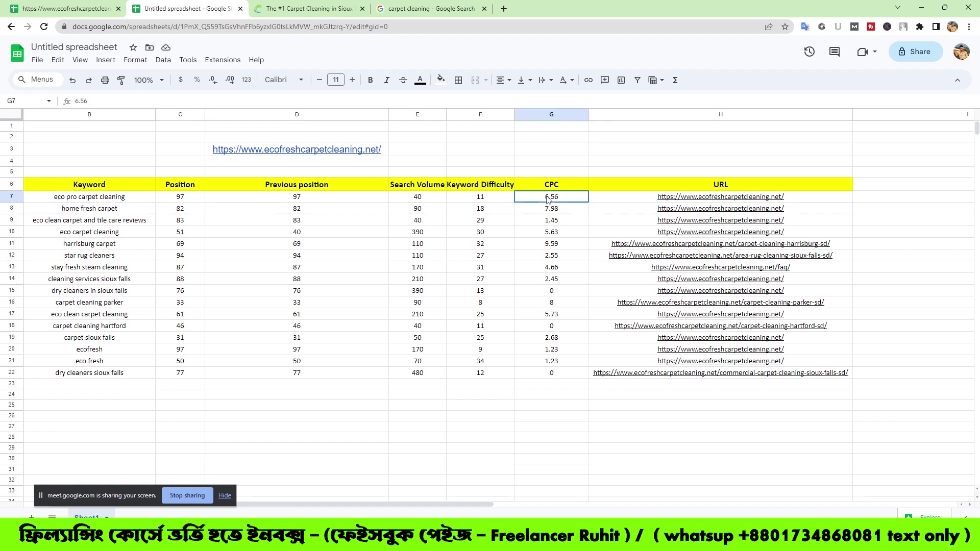
click(109, 289)
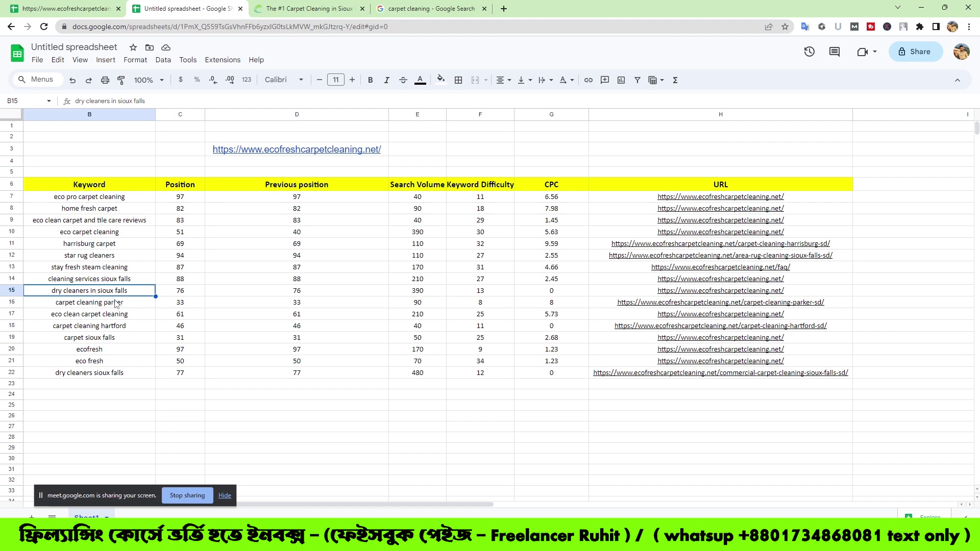
Step: Review the CPC column from its header down and relate its values to the keywords in column B
drag(565, 184, 560, 249)
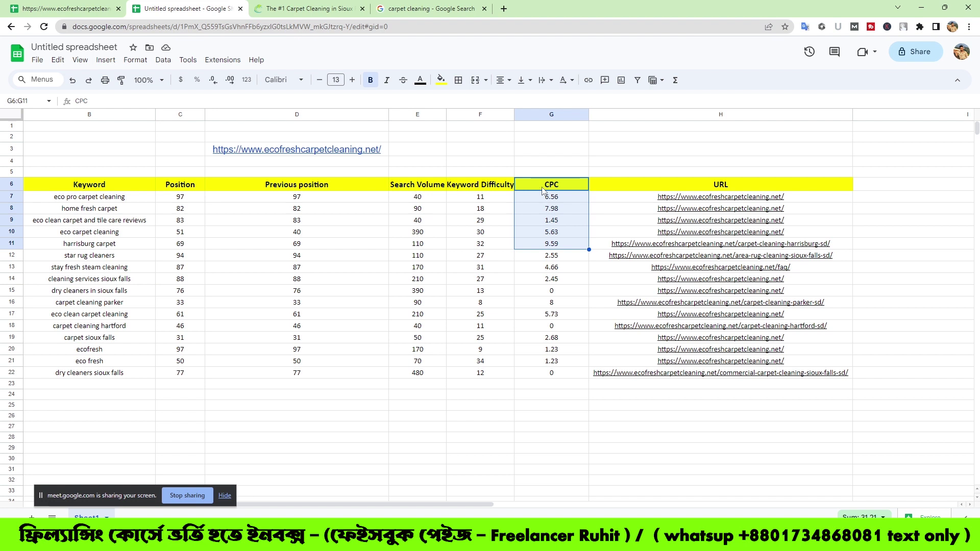
click(565, 339)
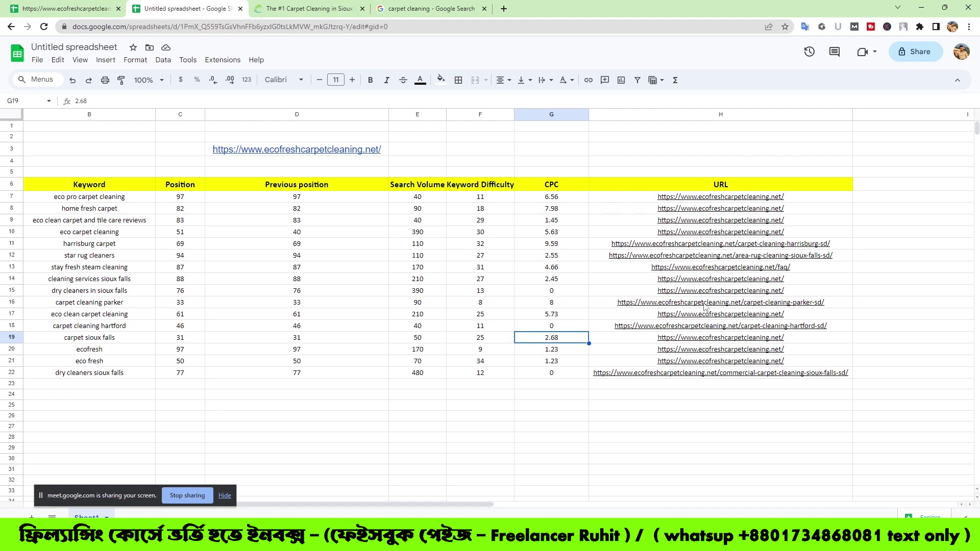
click(564, 202)
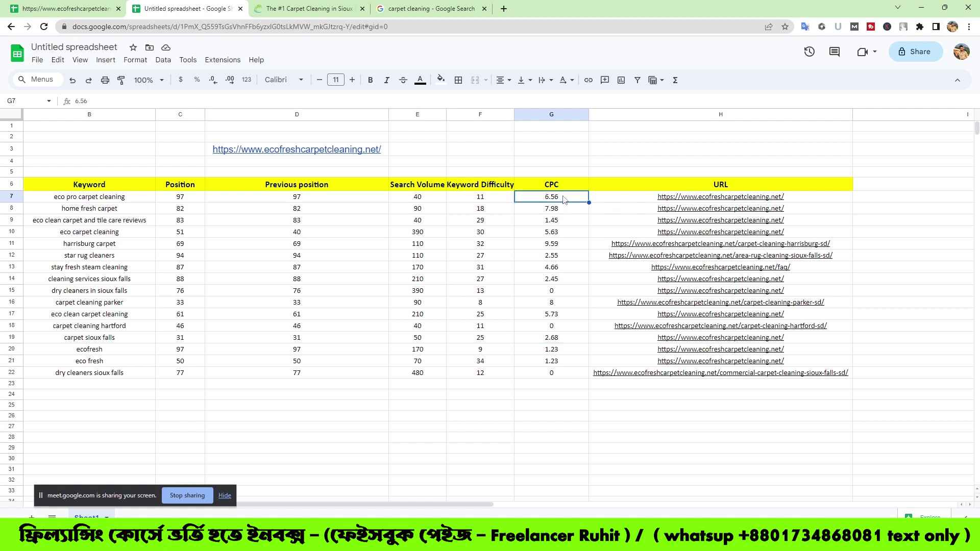
click(570, 223)
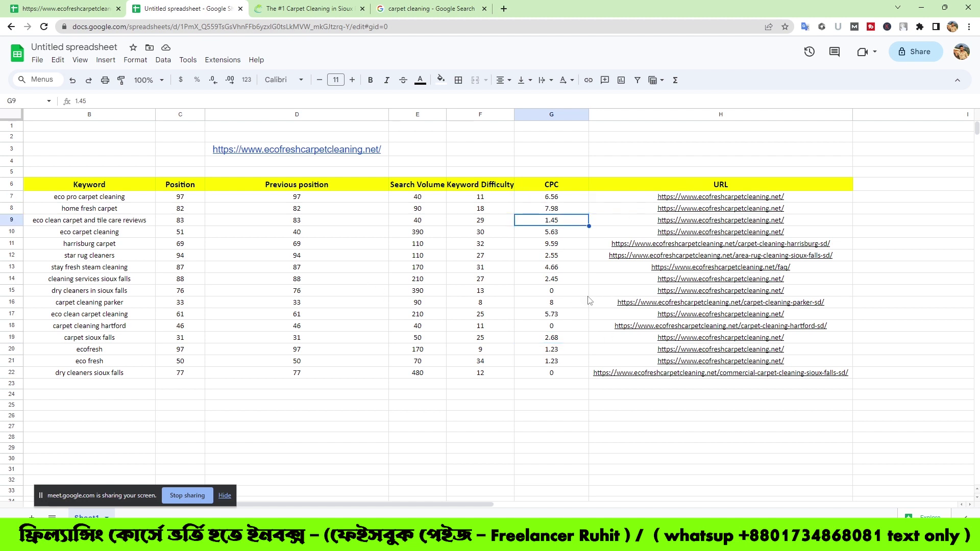
click(528, 294)
click(116, 301)
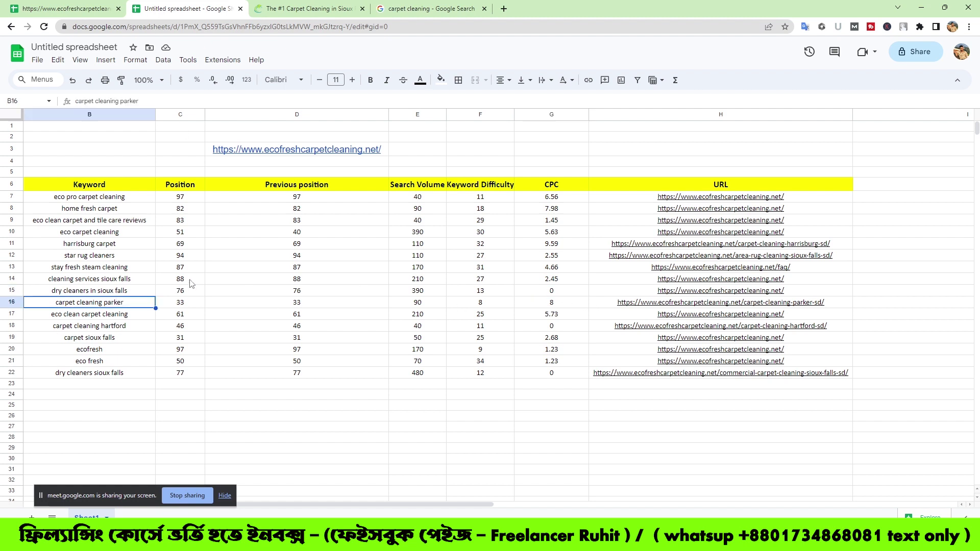
click(530, 222)
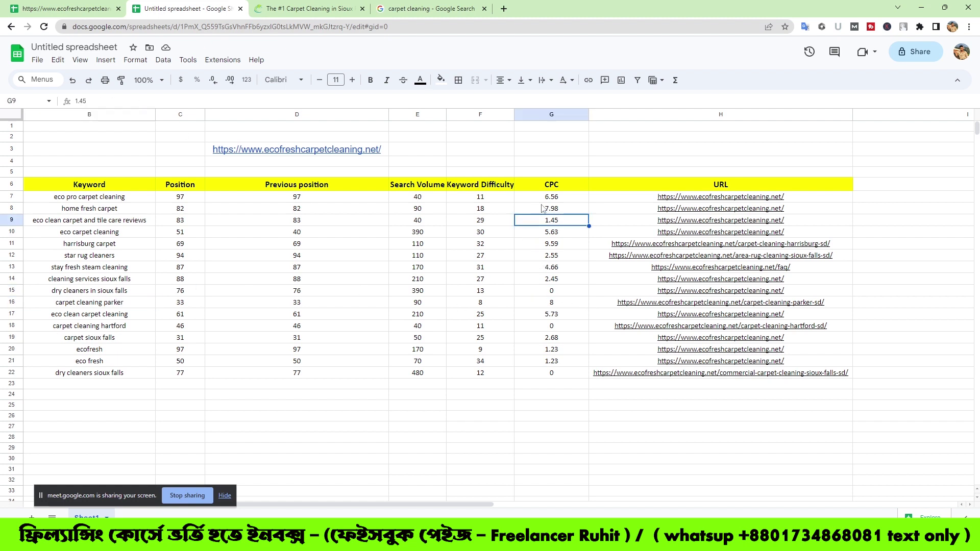
click(80, 211)
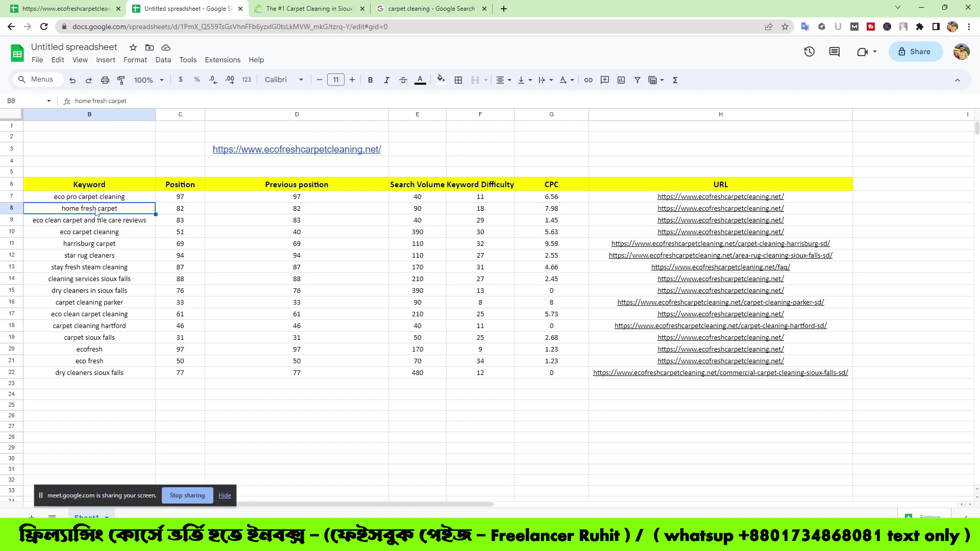
click(100, 202)
click(95, 211)
Step: Inspect the ranking page links in the URL column for rows 9 to 13 alongside their keywords
click(745, 222)
key(Down)
key(Down)
key(Down)
key(Down)
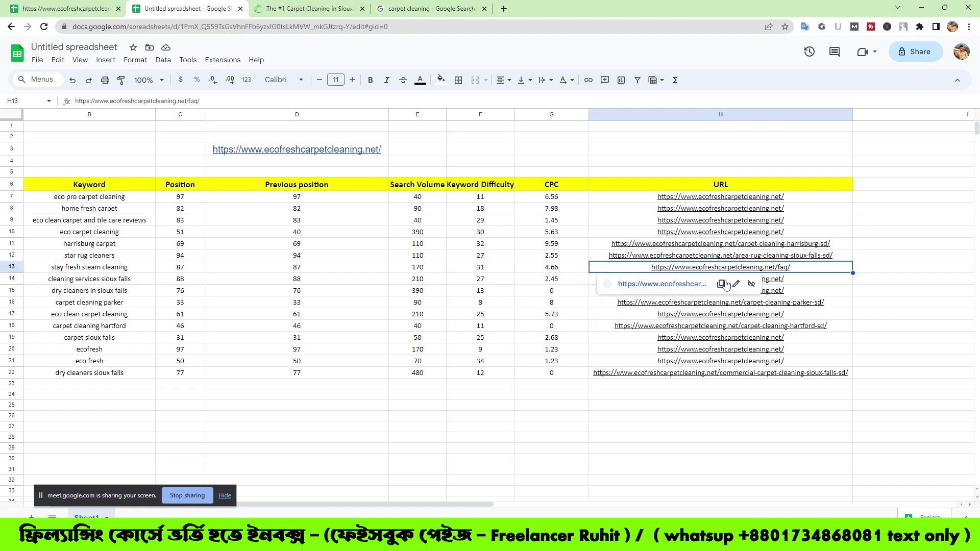
click(746, 223)
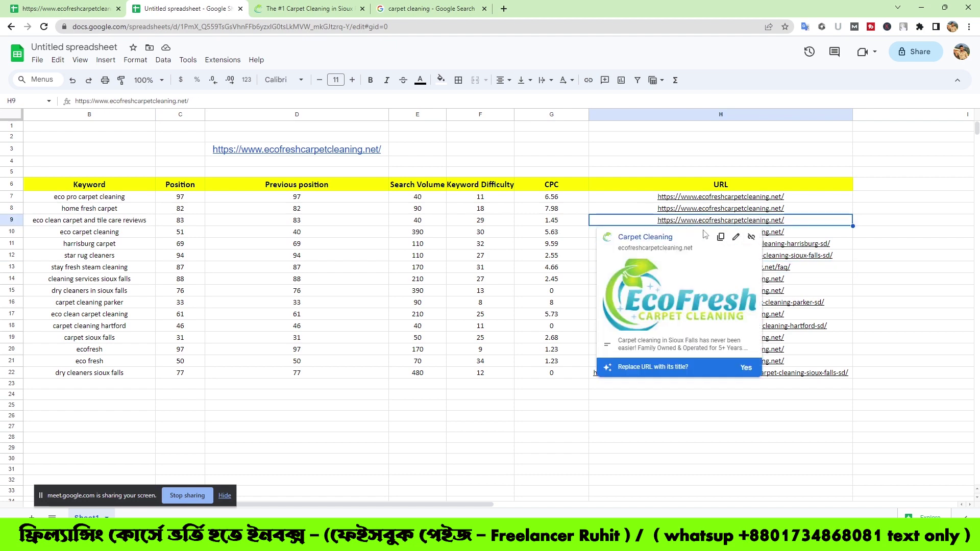
click(840, 260)
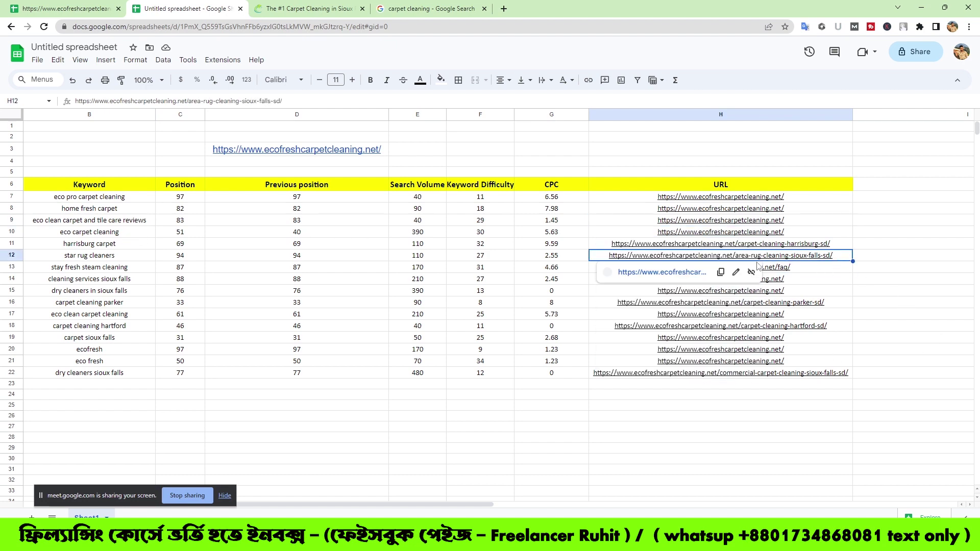
click(67, 267)
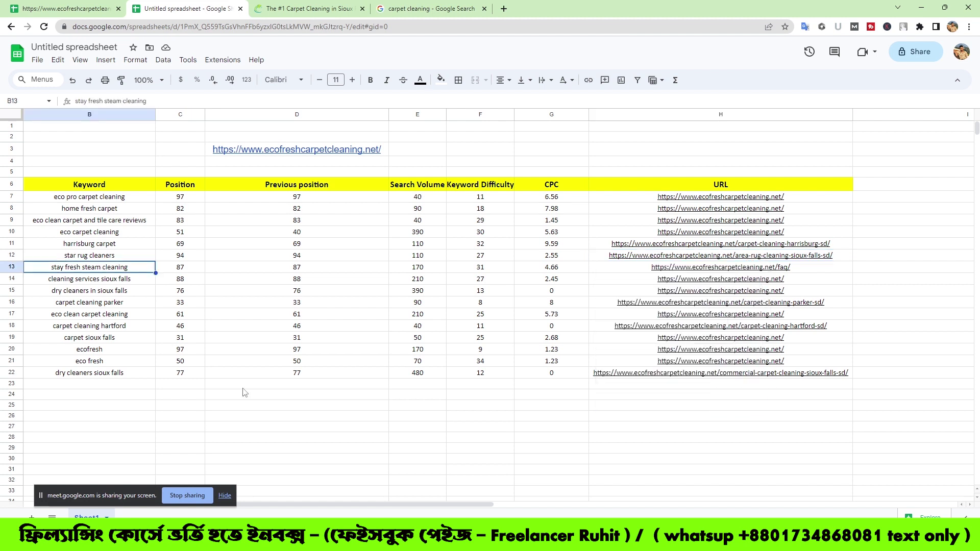
drag(631, 201, 633, 376)
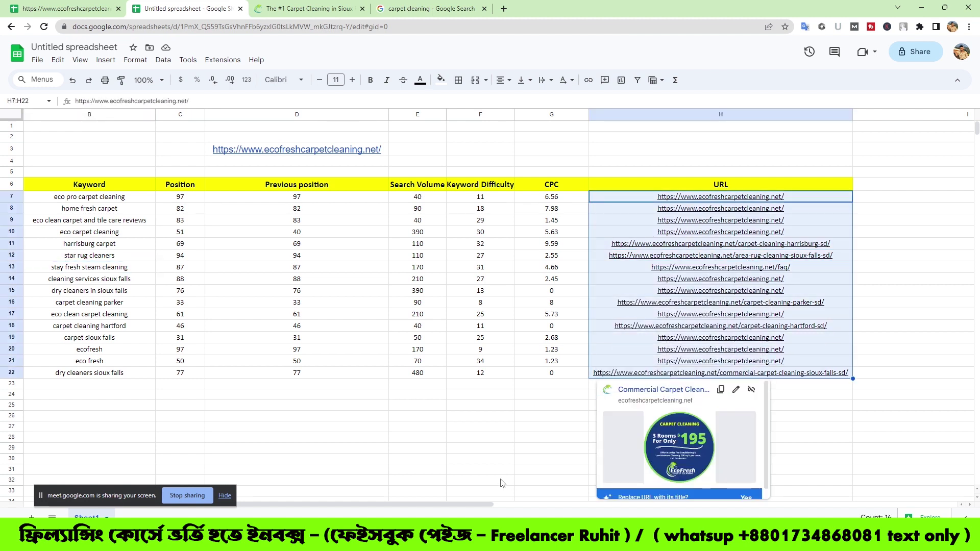
click(506, 434)
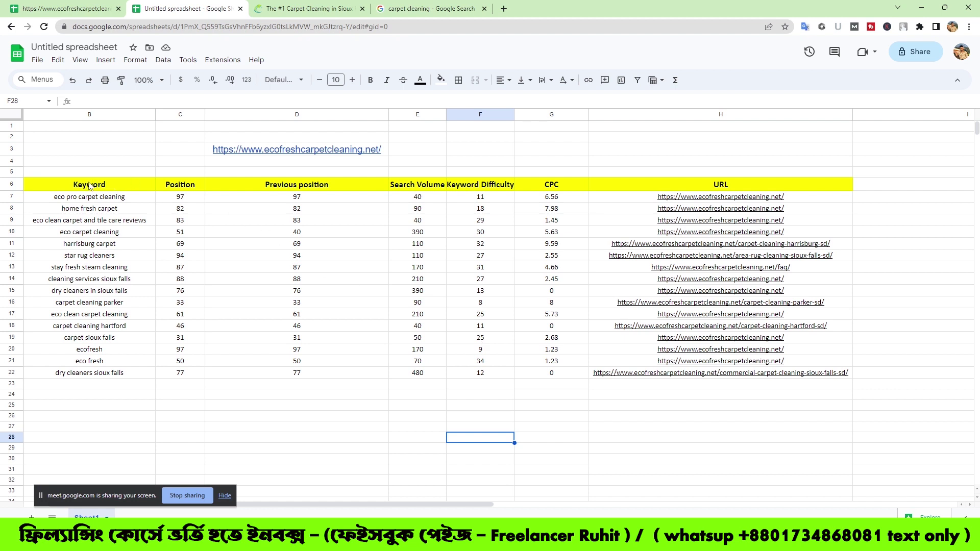
Step: Move the whole keyword table from B6:H22 so it starts at cell C5, and widen column C to fit the keywords
drag(89, 186, 725, 379)
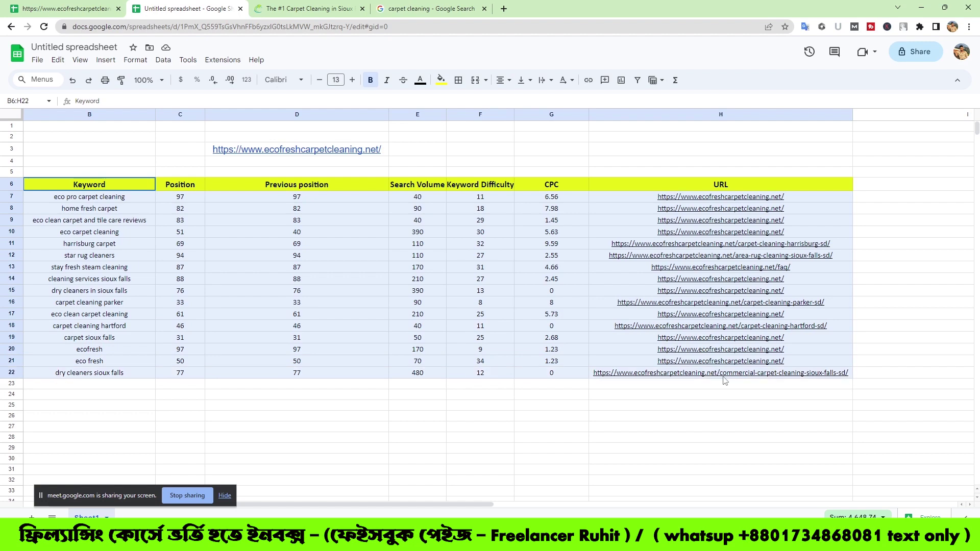
right_click(649, 287)
click(669, 216)
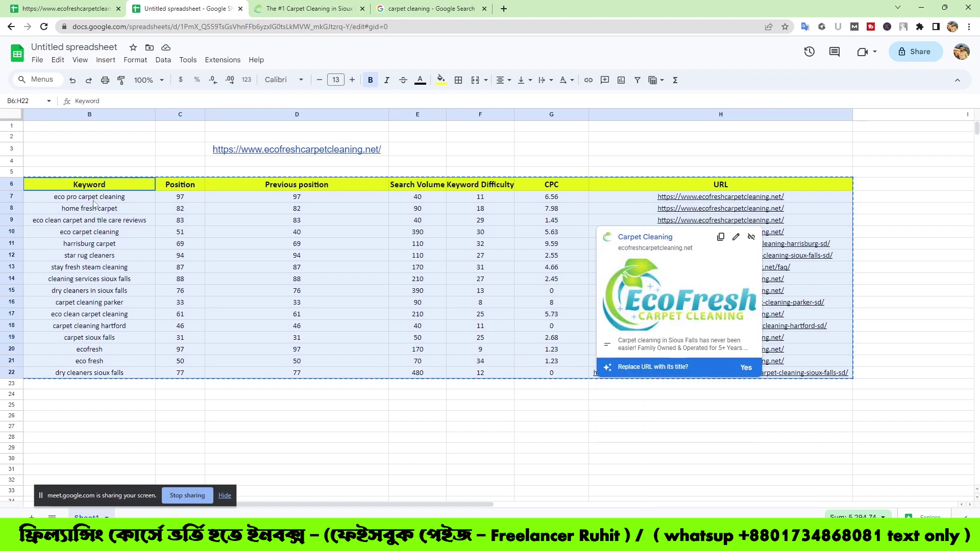
right_click(174, 173)
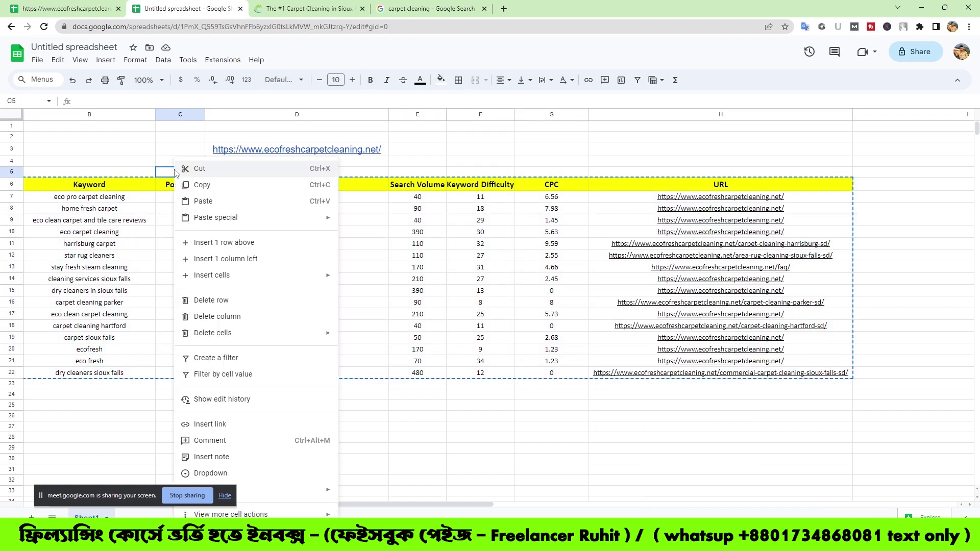
click(225, 203)
drag(205, 115, 289, 115)
click(279, 363)
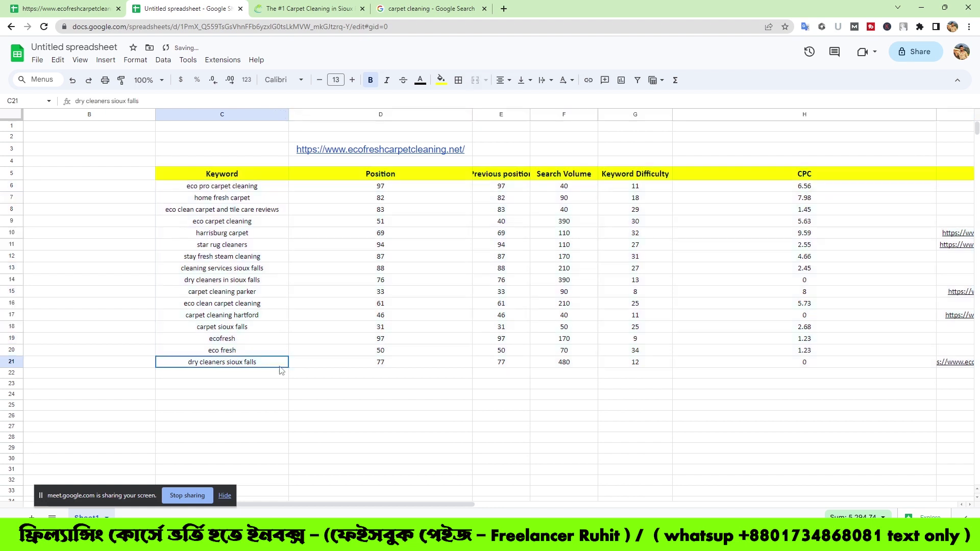
Step: Copy the Keyword header cell with its formatting into B5 and replace its text with "serial number"
click(205, 176)
right_click(205, 175)
click(254, 184)
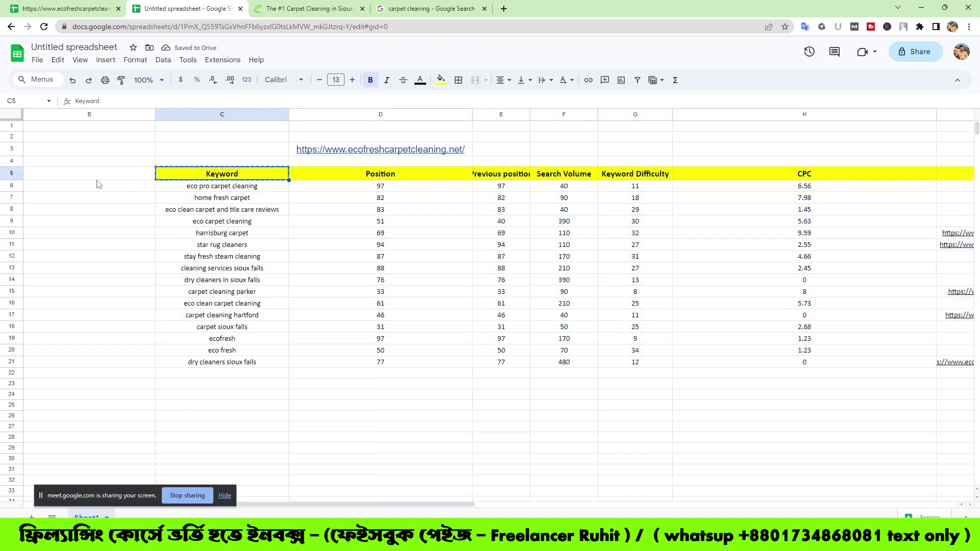
right_click(105, 175)
click(143, 201)
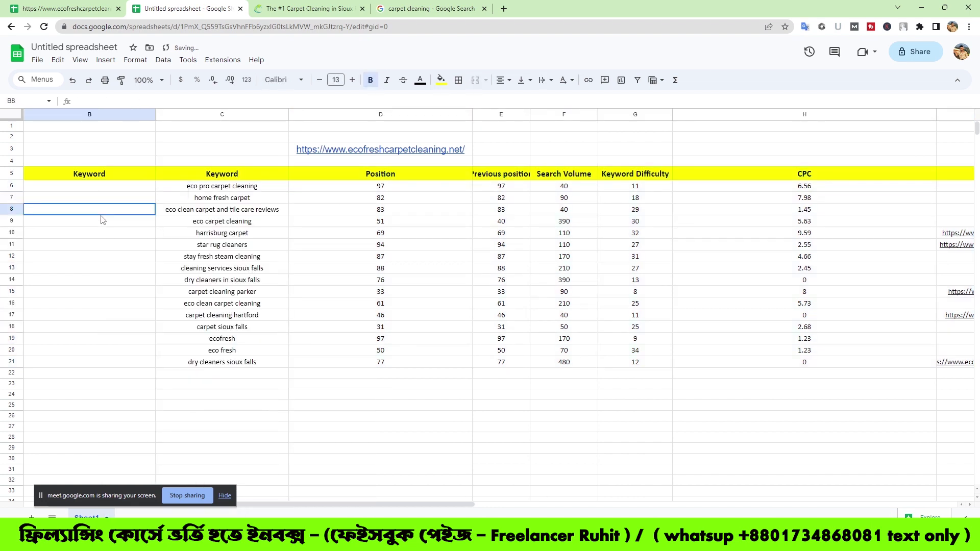
double_click(102, 173)
drag(105, 174, 74, 174)
key(BackSpace)
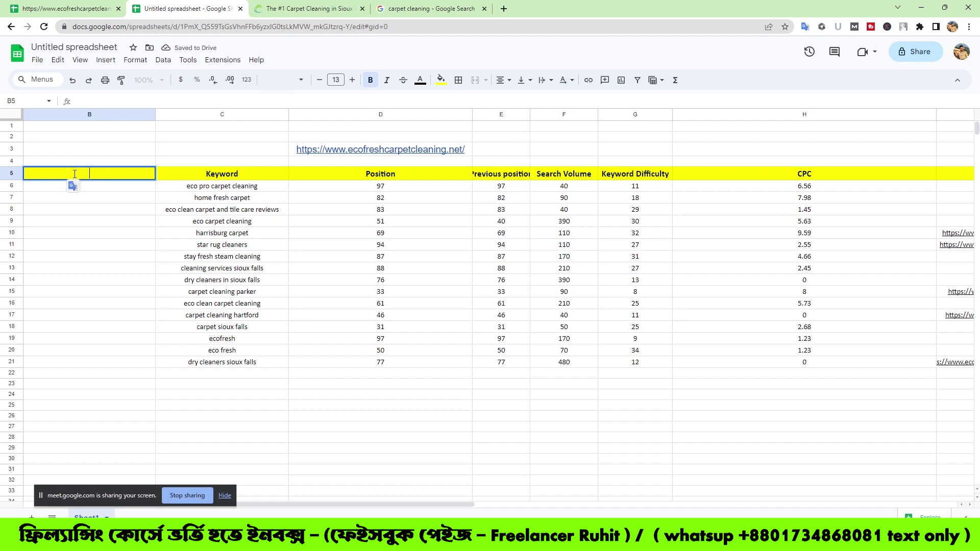
text(serial number)
click(127, 282)
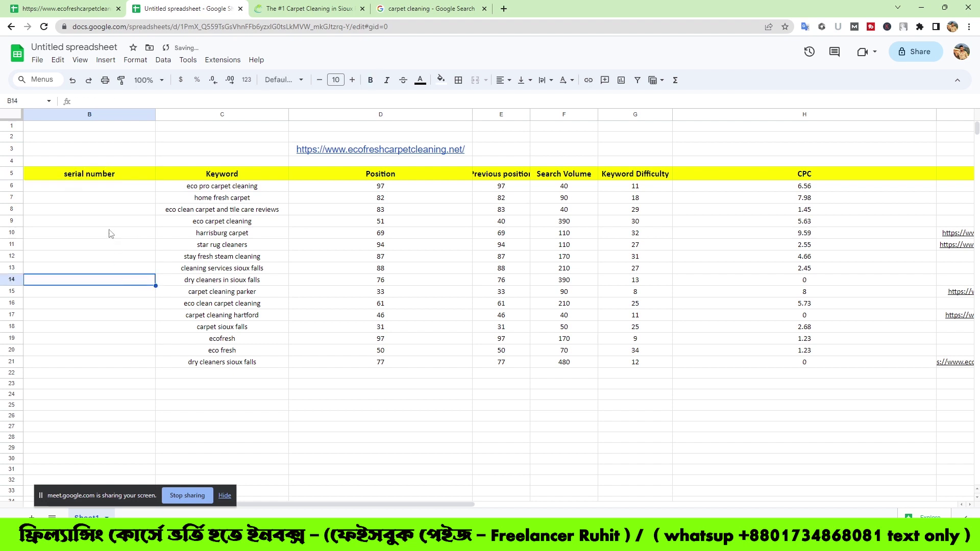
Step: Enter the first two serial numbers, 1 in cell B6 and 2 in cell B7
click(116, 190)
text(1)
key(Return)
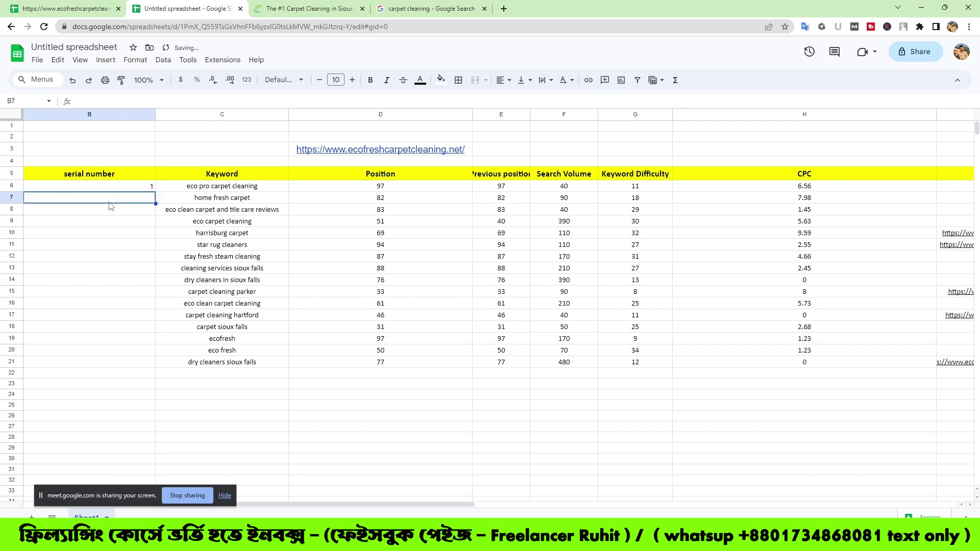
text(2)
click(131, 235)
Step: Centre the serial number column's cells horizontally across B4:B55
drag(51, 163, 130, 474)
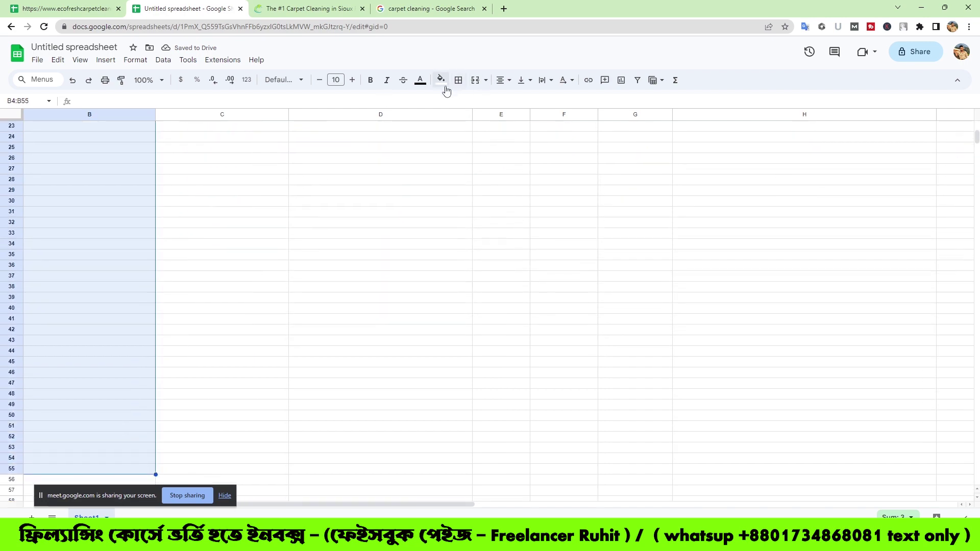
click(502, 80)
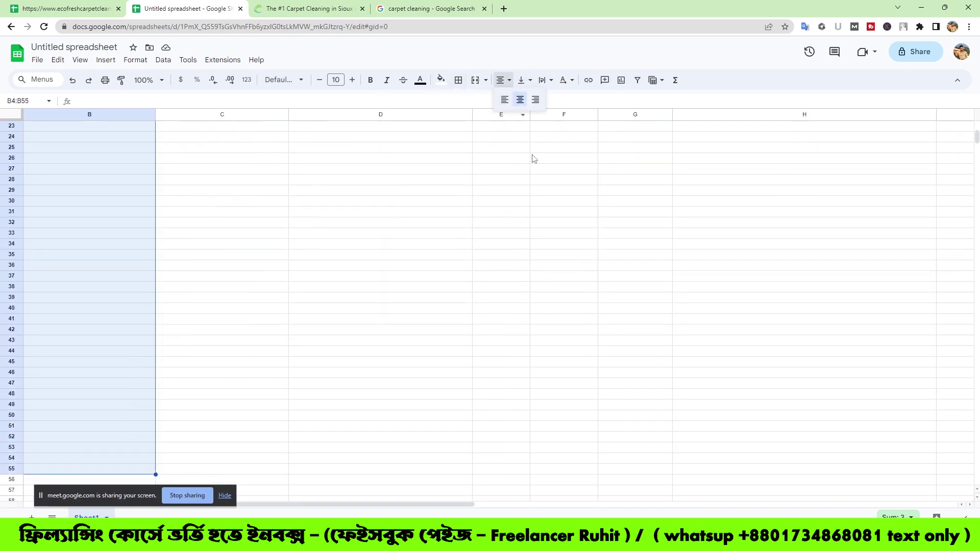
click(520, 99)
click(430, 244)
scroll(429, 255, up, 7)
Step: Extend the serial number series from B6:B7 down to row 21, numbering the keywords 1 to 16
drag(88, 187, 91, 199)
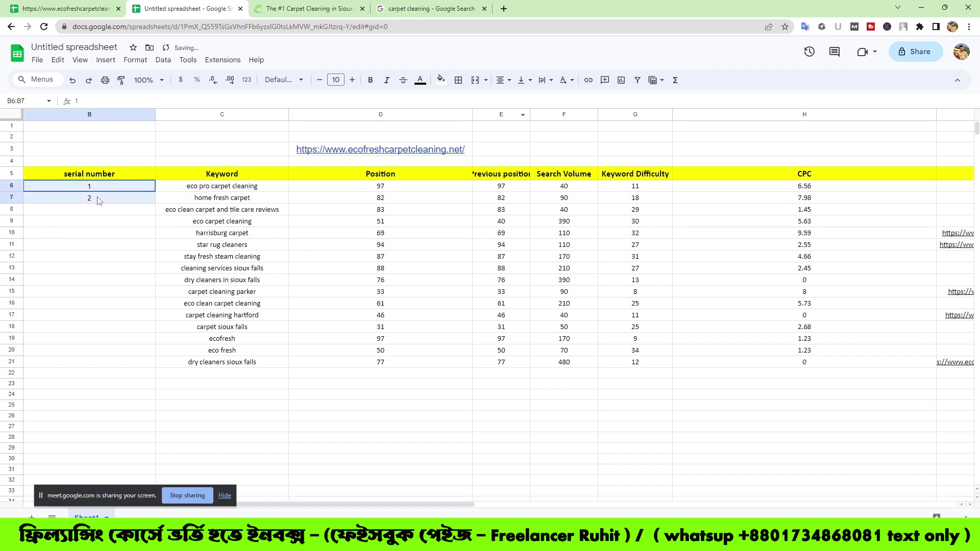
drag(158, 210, 153, 368)
click(217, 385)
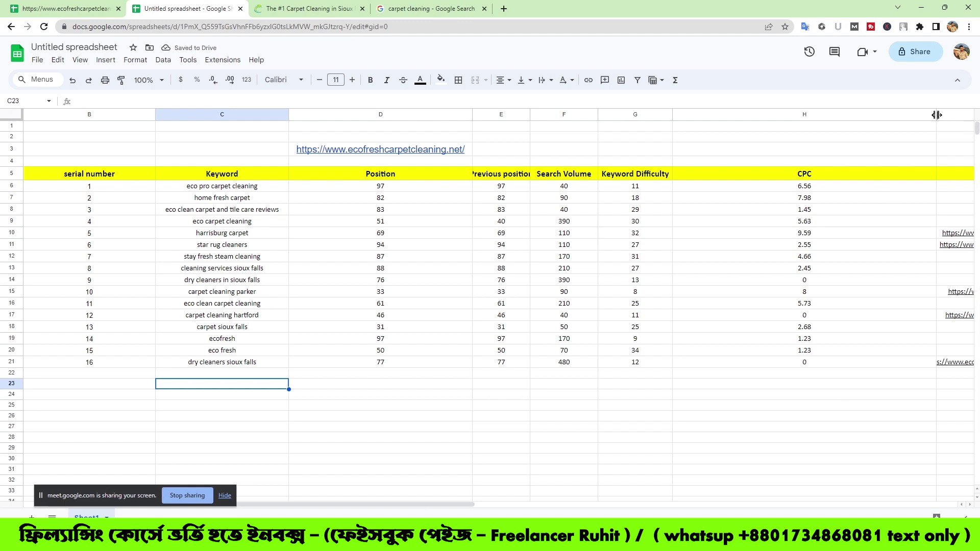
Step: Narrow the CPC column H so that the URL column fits in view
drag(936, 115, 734, 133)
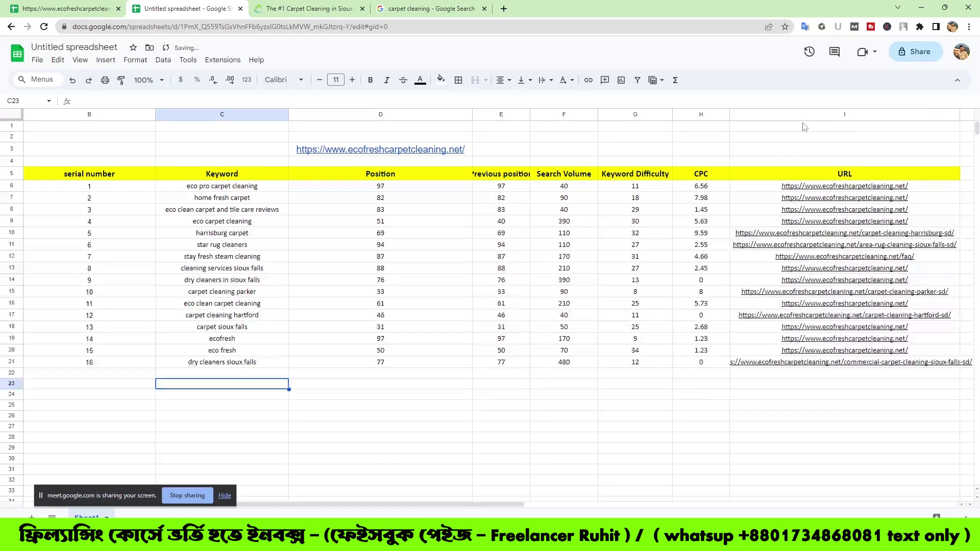